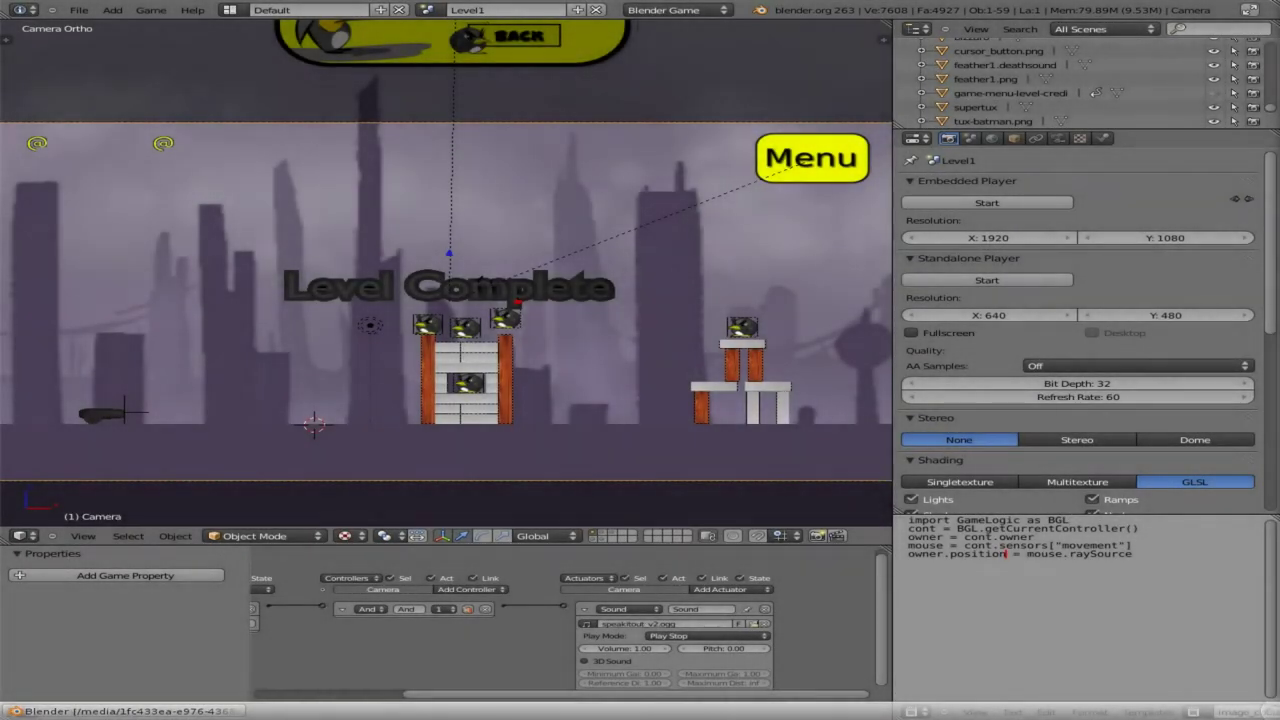
- Create a new empty scene named Scene
{"action": "left_click", "coordinate": [1162, 200]}
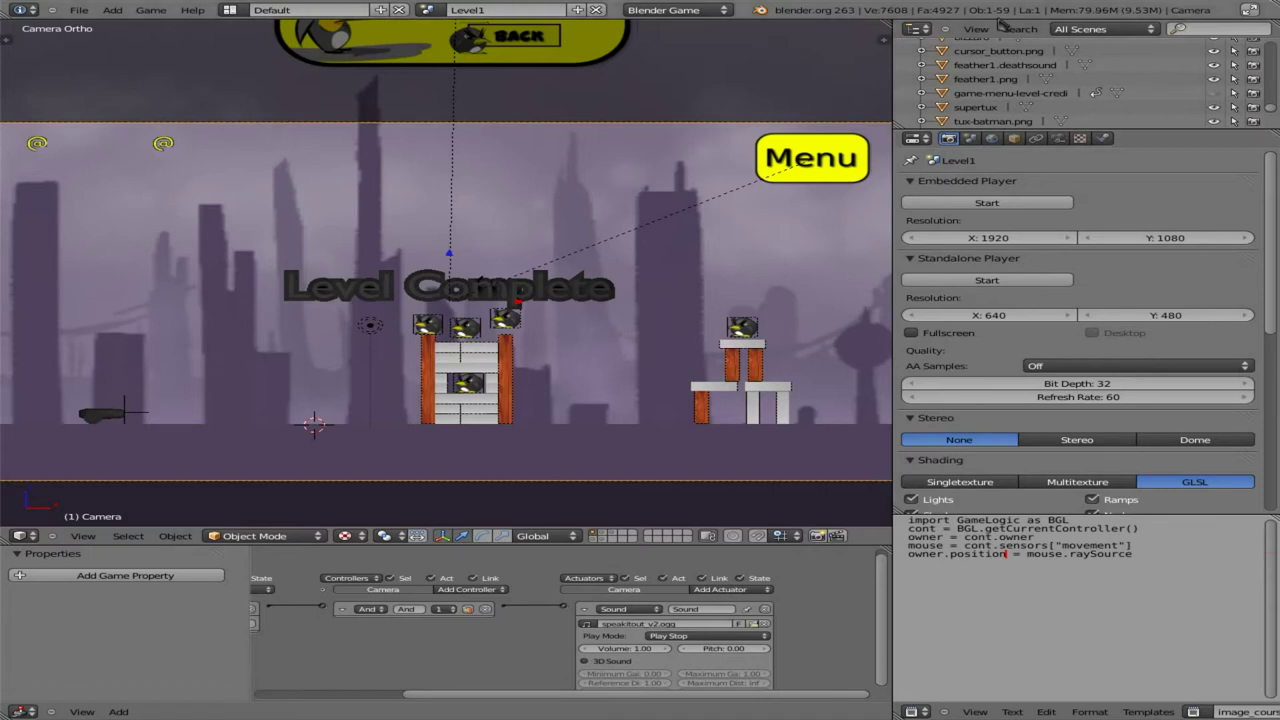
{"action": "left_click", "coordinate": [427, 11]}
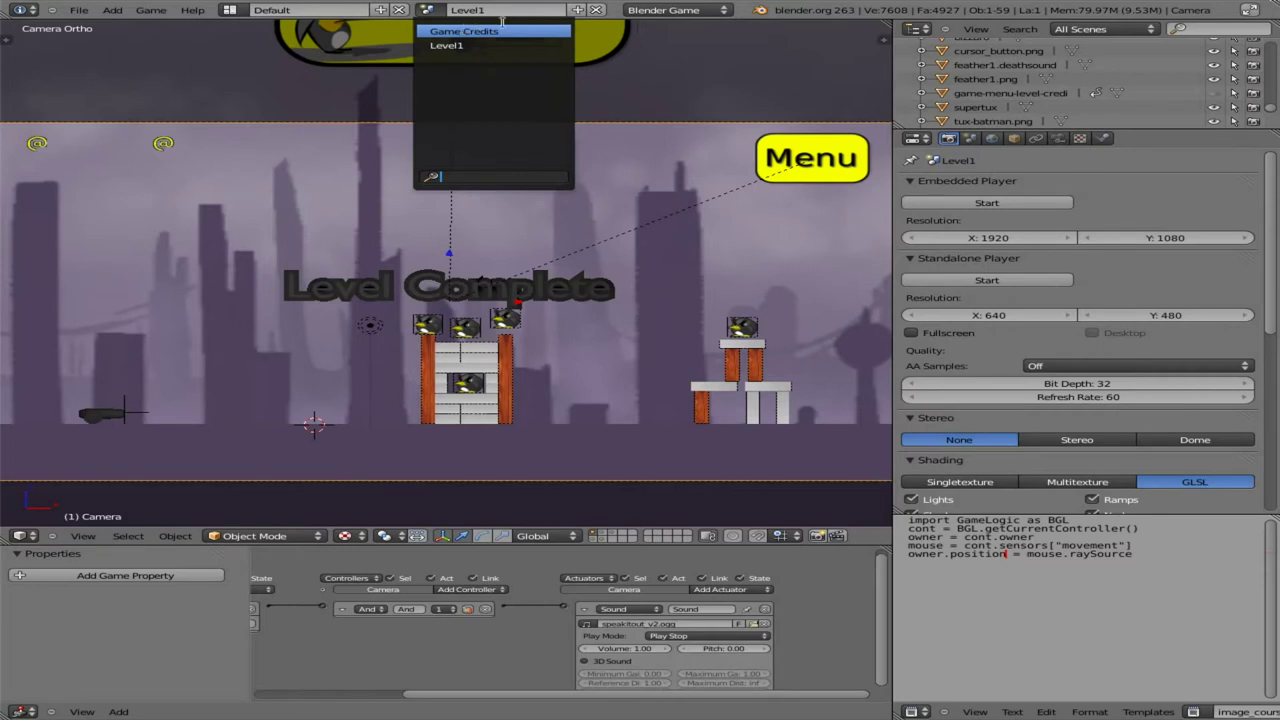
{"action": "left_click", "coordinate": [578, 10]}
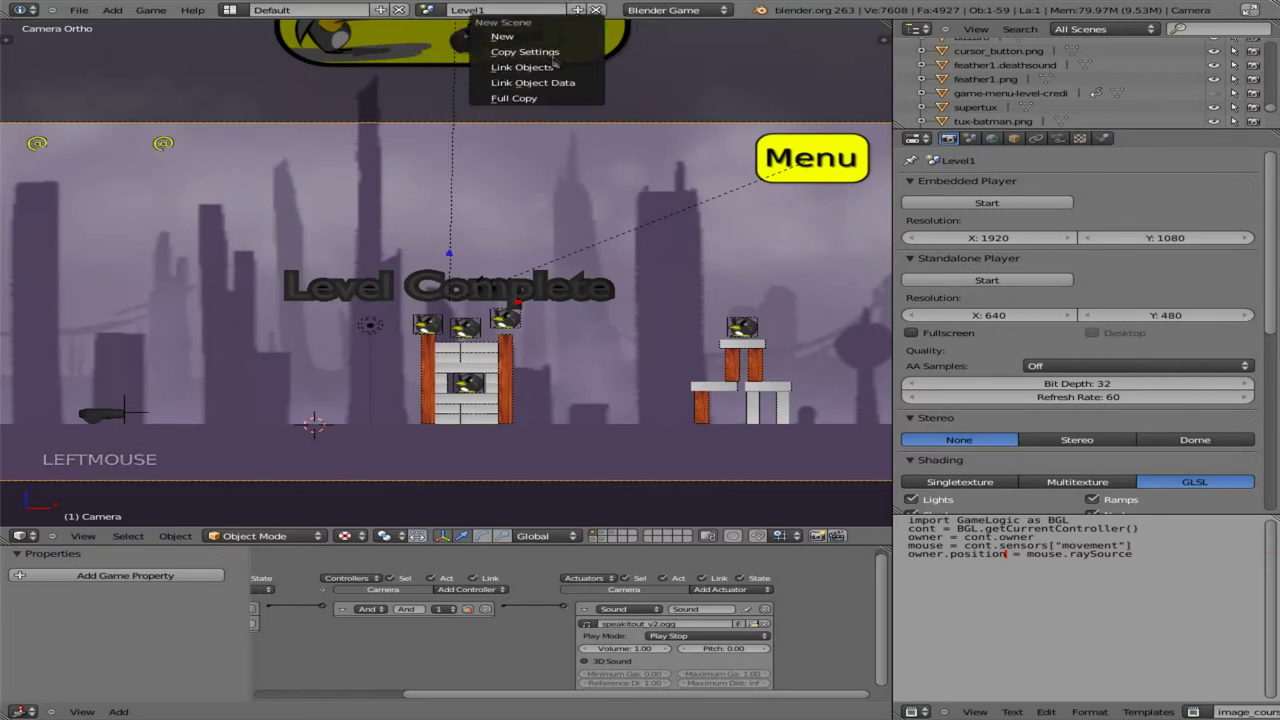
{"action": "left_click", "coordinate": [549, 38]}
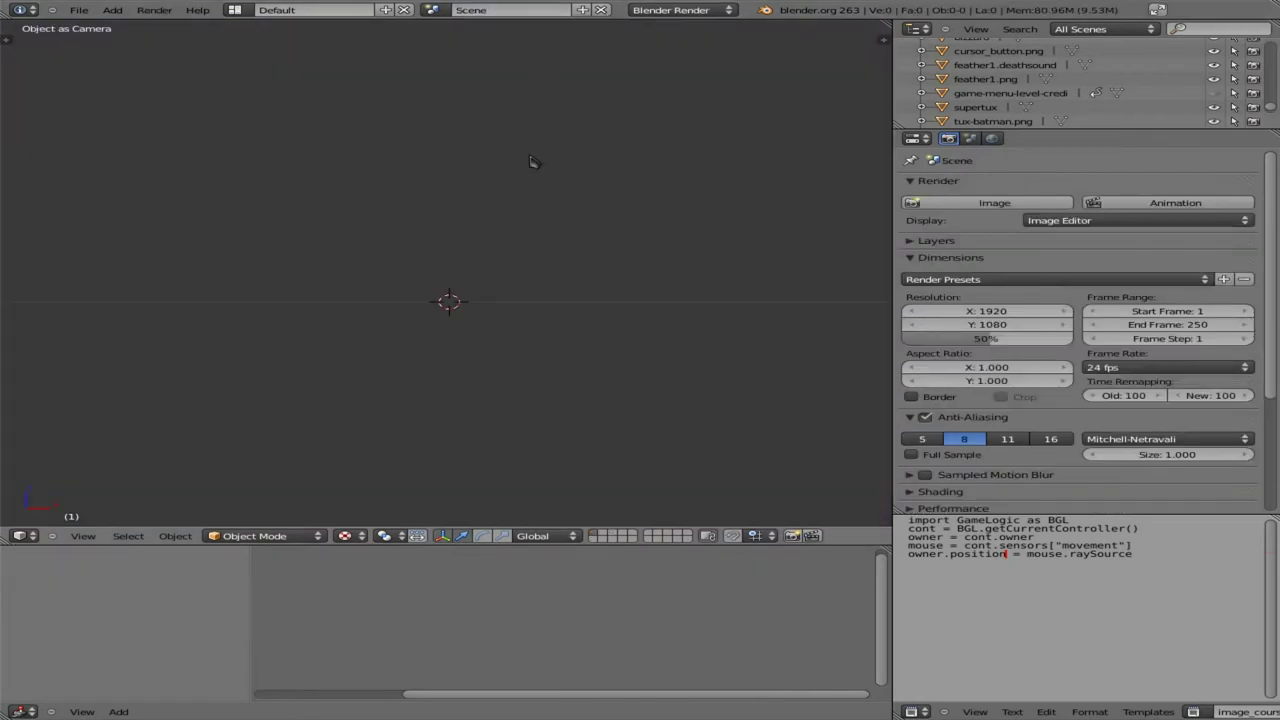
- Add a camera to the new scene and set its lens to Orthographic
{"action": "key", "text": "space"}
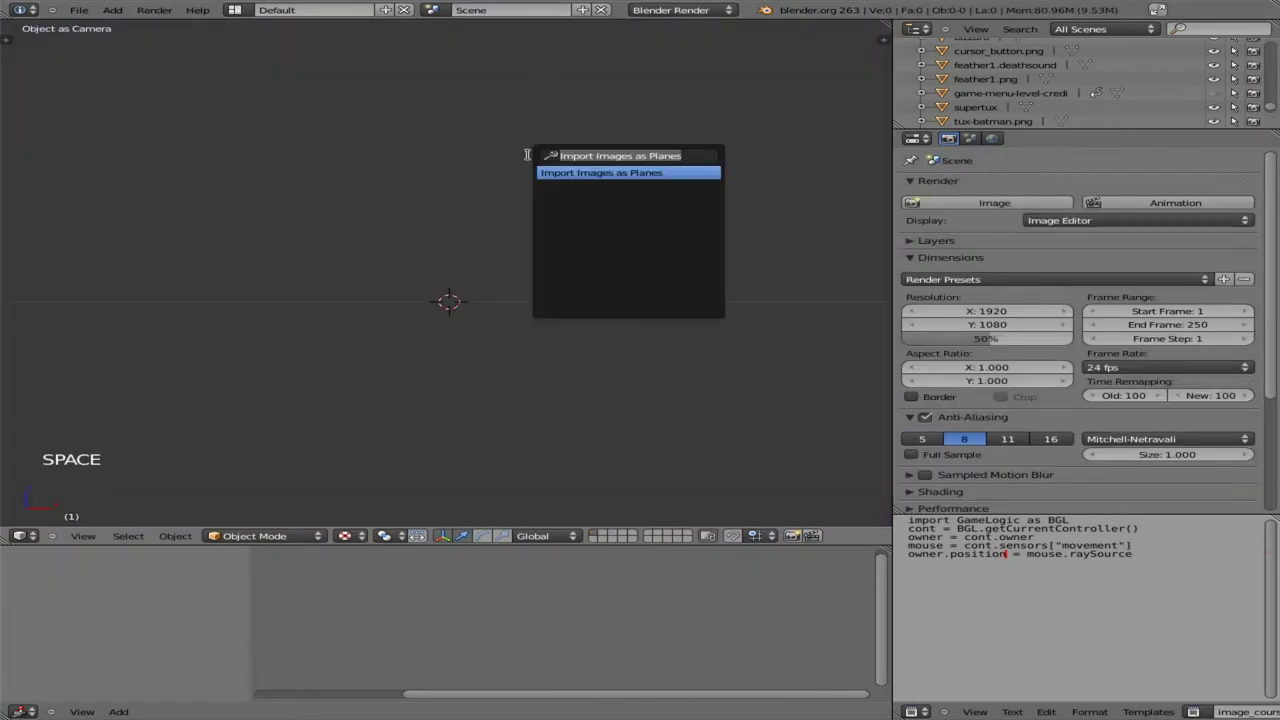
{"action": "type", "text": "camera"}
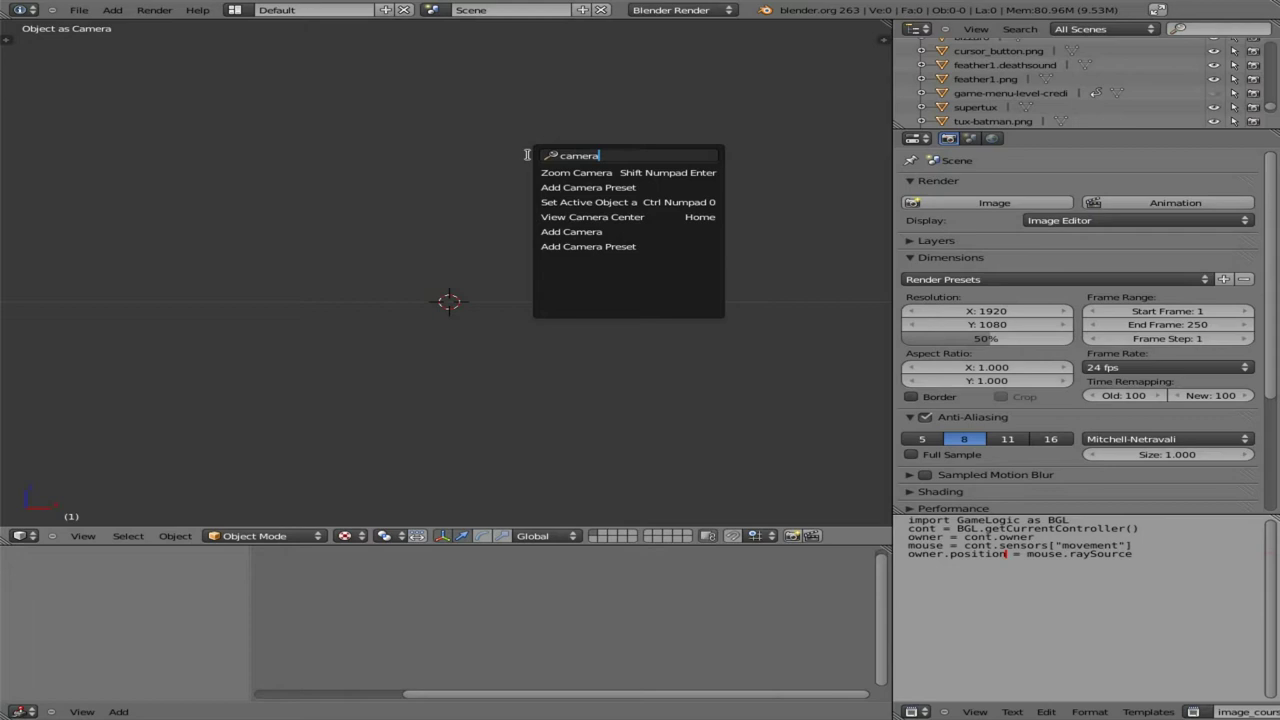
{"action": "key", "text": "Down"}
{"action": "key", "text": "Down"}
{"action": "key", "text": "Down"}
{"action": "key", "text": "Down"}
{"action": "key", "text": "Down"}
{"action": "key", "text": "Return"}
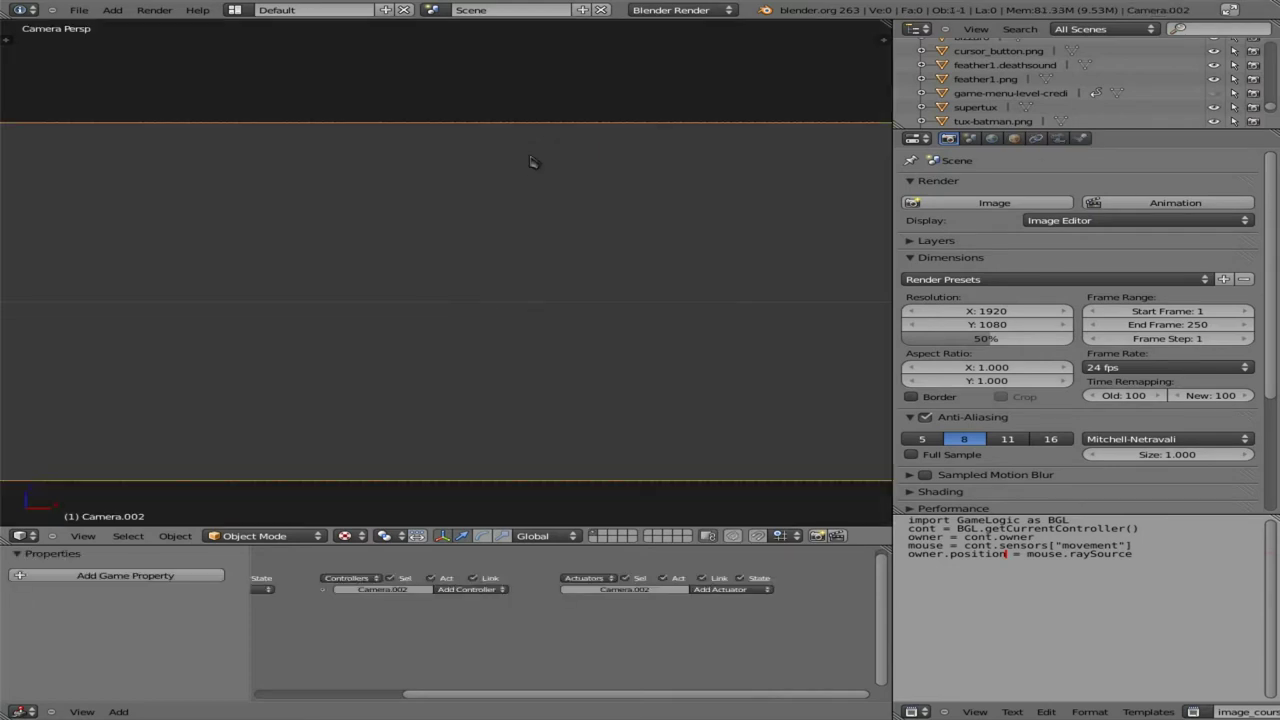
{"action": "left_click", "coordinate": [1058, 138]}
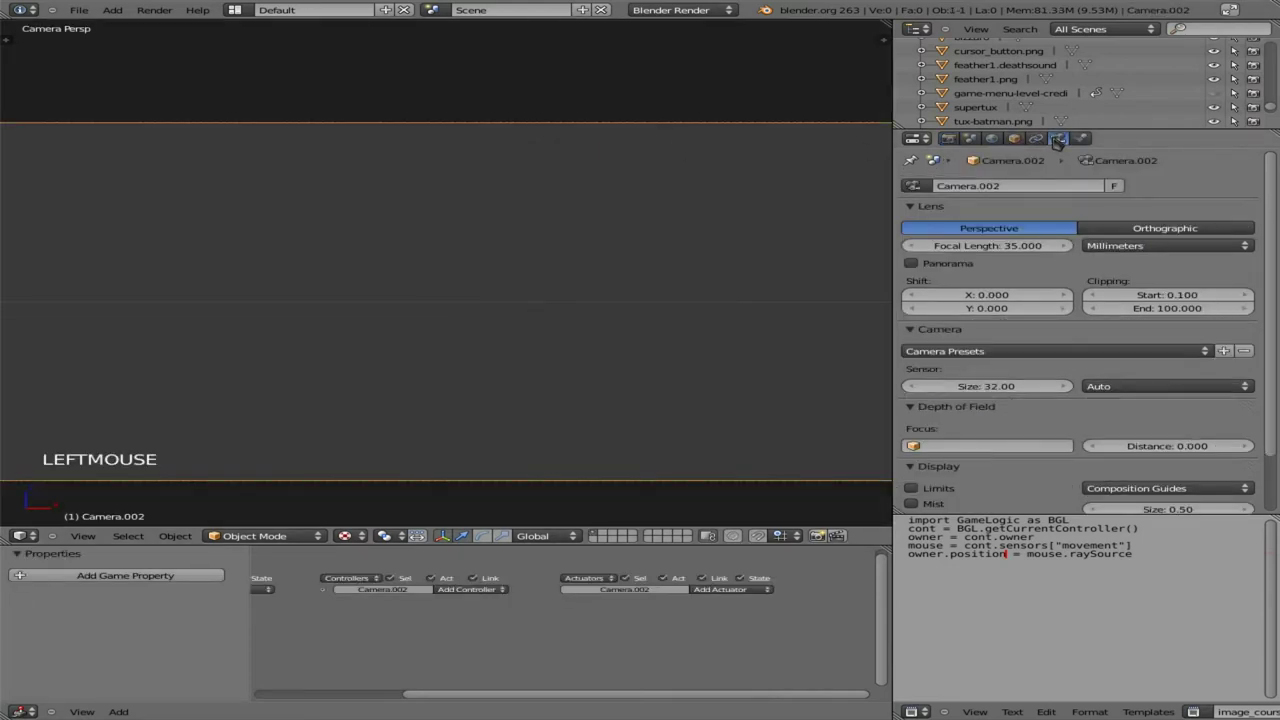
{"action": "left_click", "coordinate": [1172, 231]}
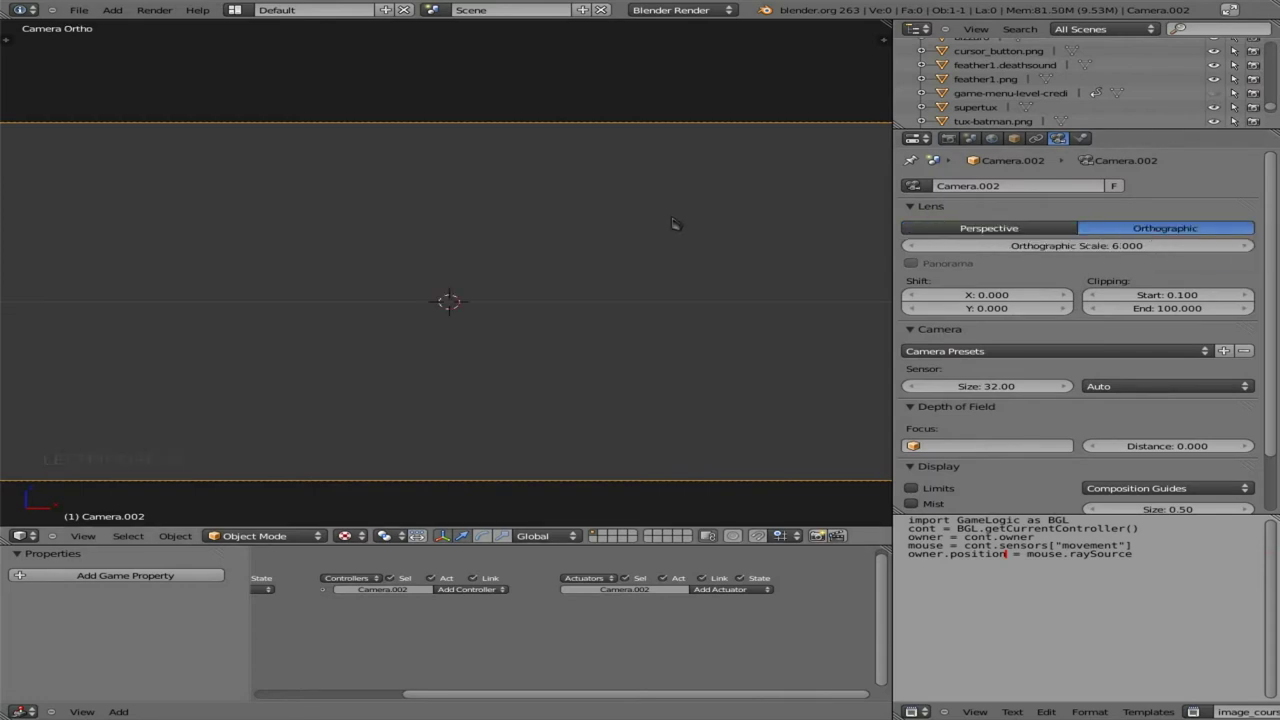
{"action": "scroll", "coordinate": [547, 260], "scroll_direction": "down", "scroll_amount": 1}
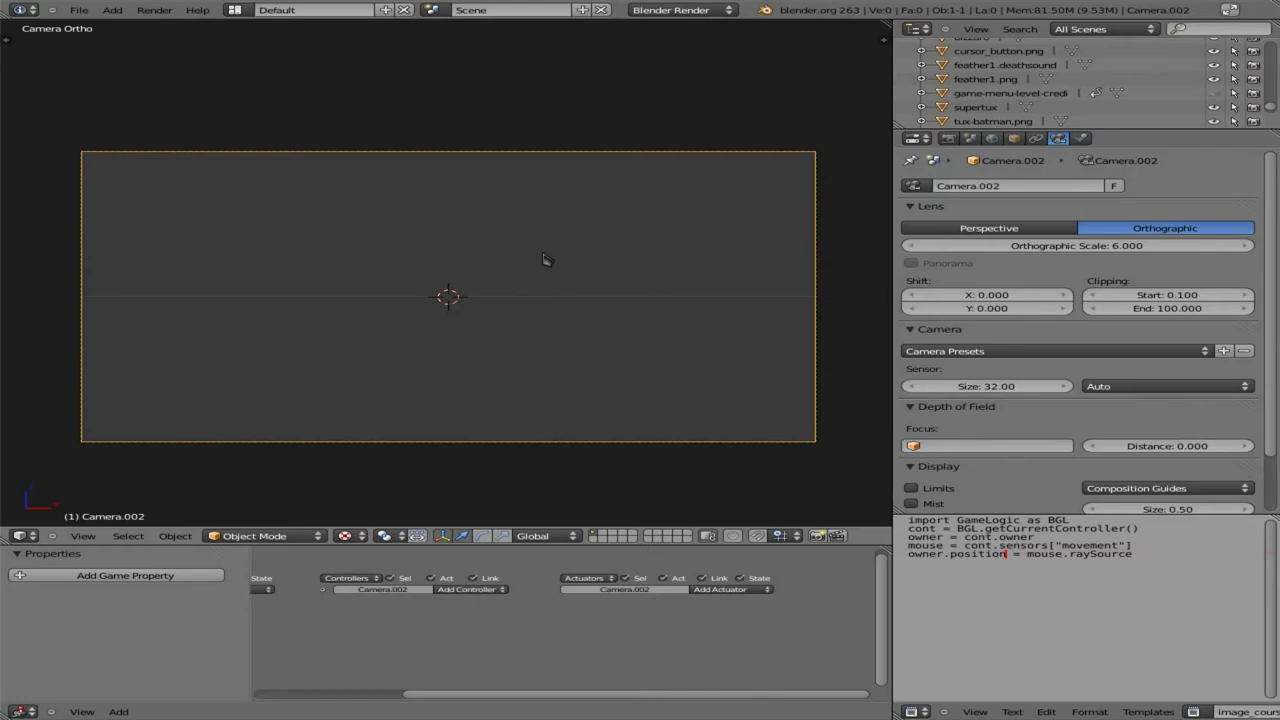
- Move the camera back about -2.27 along global Y and look through it
{"action": "key", "text": "KP_3"}
{"action": "scroll", "coordinate": [547, 260], "scroll_direction": "down", "scroll_amount": 5}
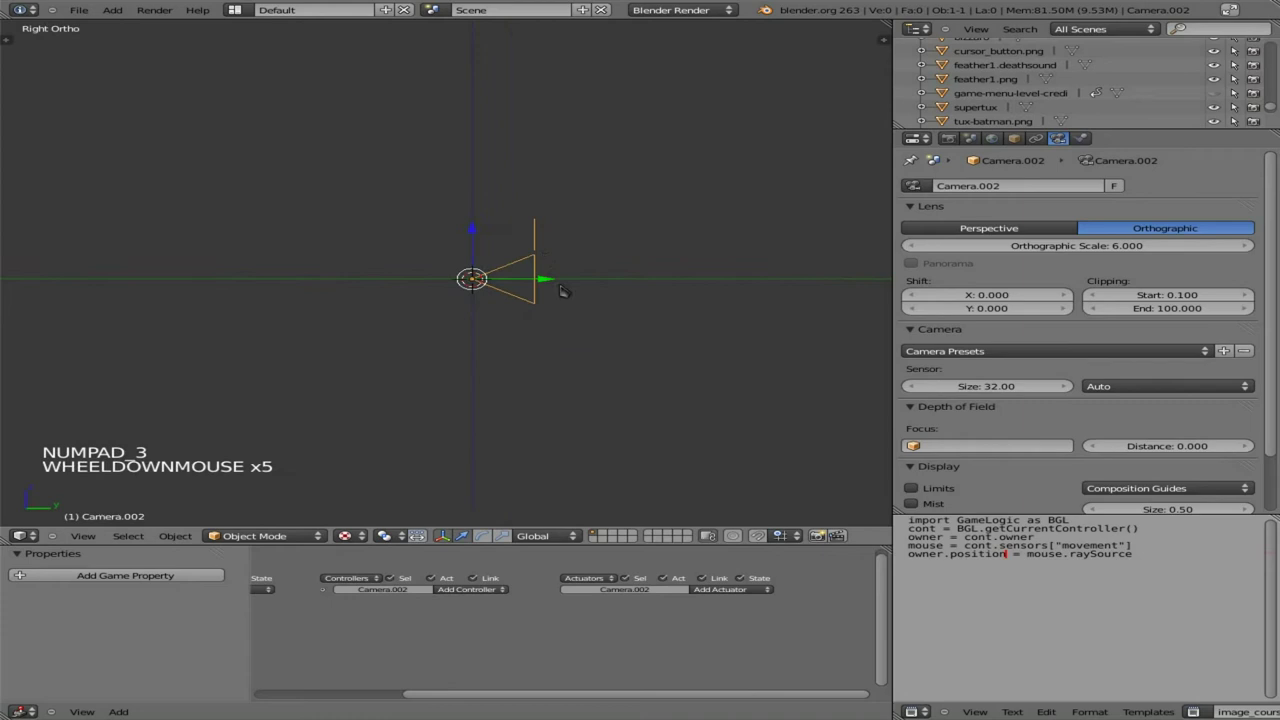
{"action": "key", "text": "g"}
{"action": "key", "text": "y"}
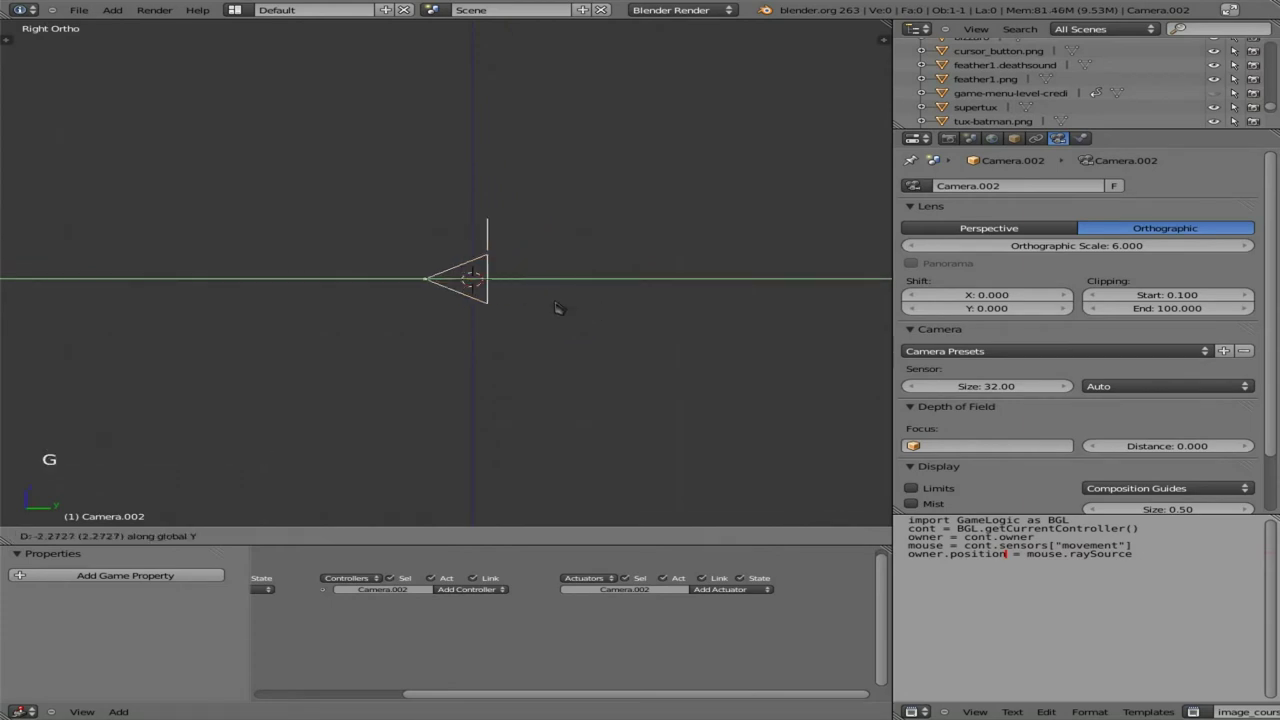
{"action": "left_click", "coordinate": [372, 308]}
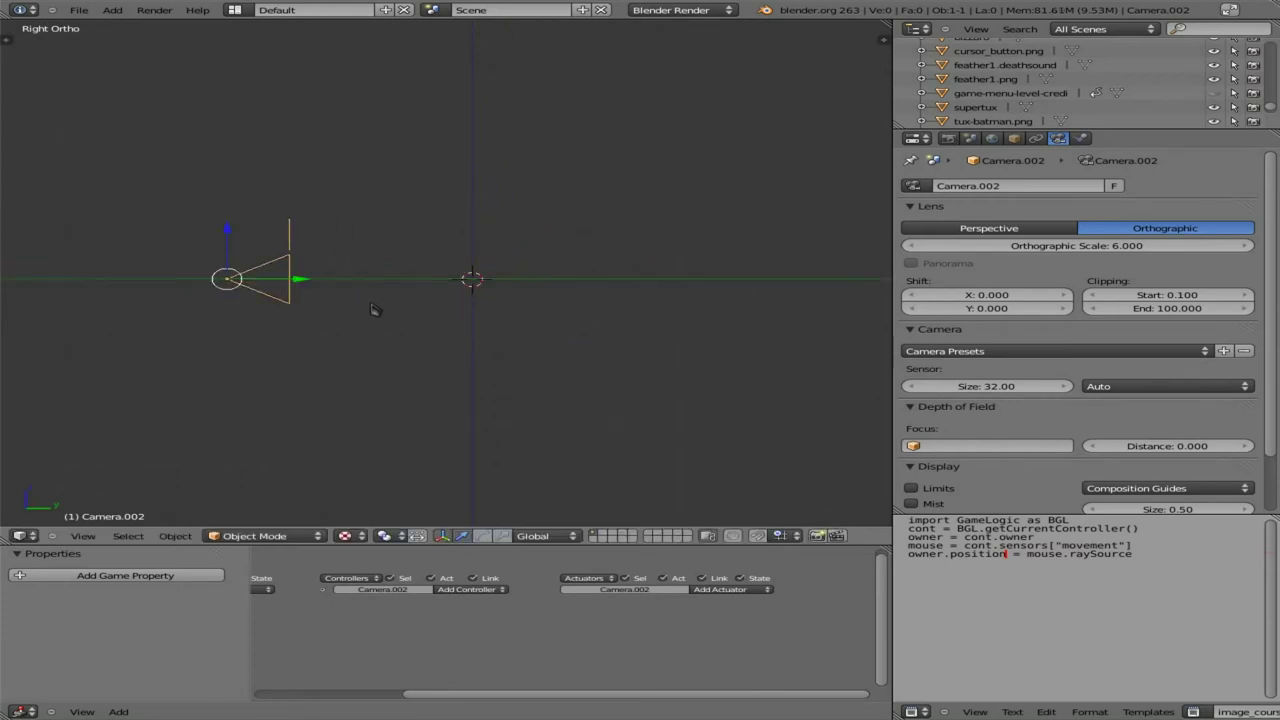
{"action": "key", "text": "KP_0"}
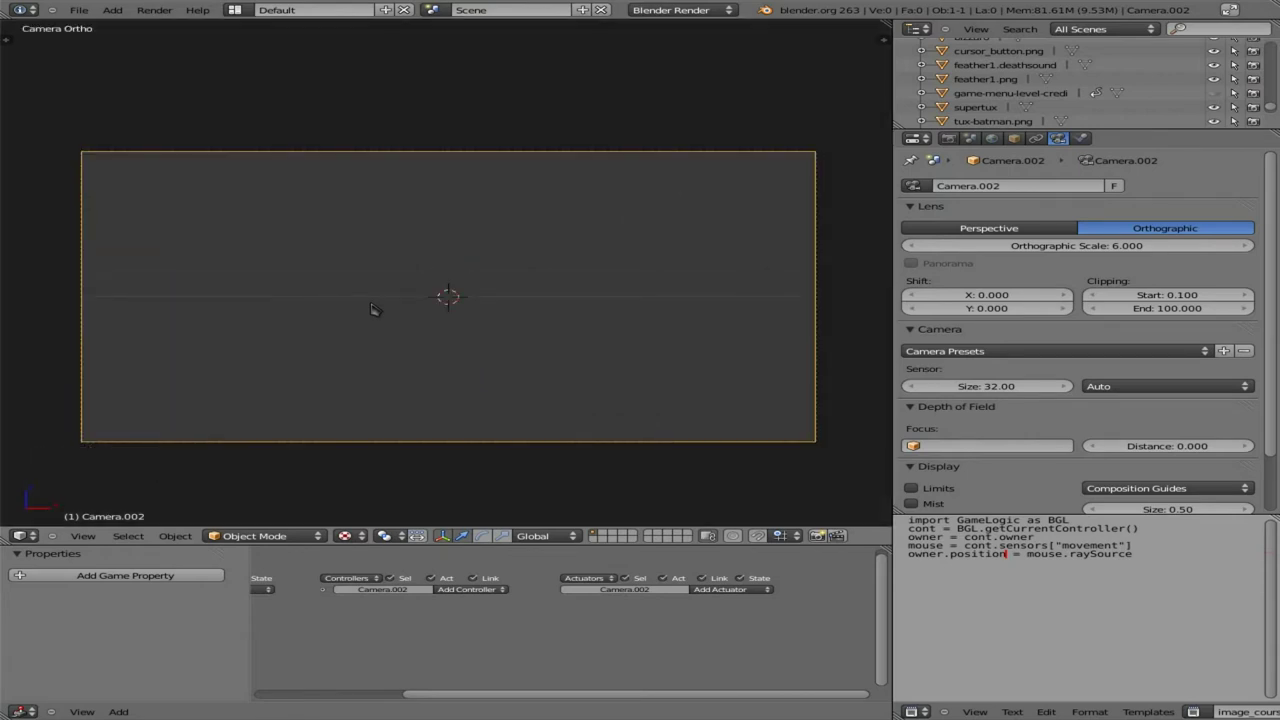
- Start Import Images as Planes with Shadeless and Premultiply enabled
{"action": "key", "text": "space"}
{"action": "type", "text": "image"}
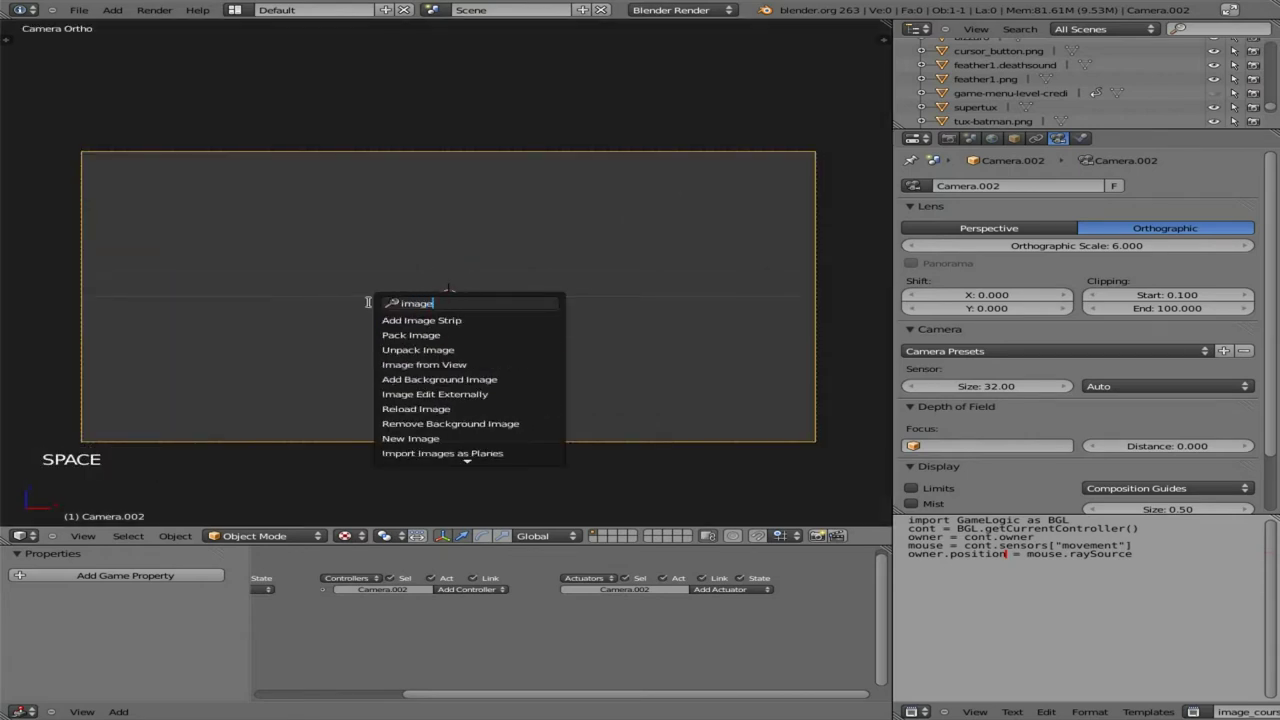
{"action": "key", "text": "BackSpace"}
{"action": "key", "text": "BackSpace"}
{"action": "key", "text": "BackSpace"}
{"action": "key", "text": "BackSpace"}
{"action": "key", "text": "BackSpace"}
{"action": "type", "text": "plane"}
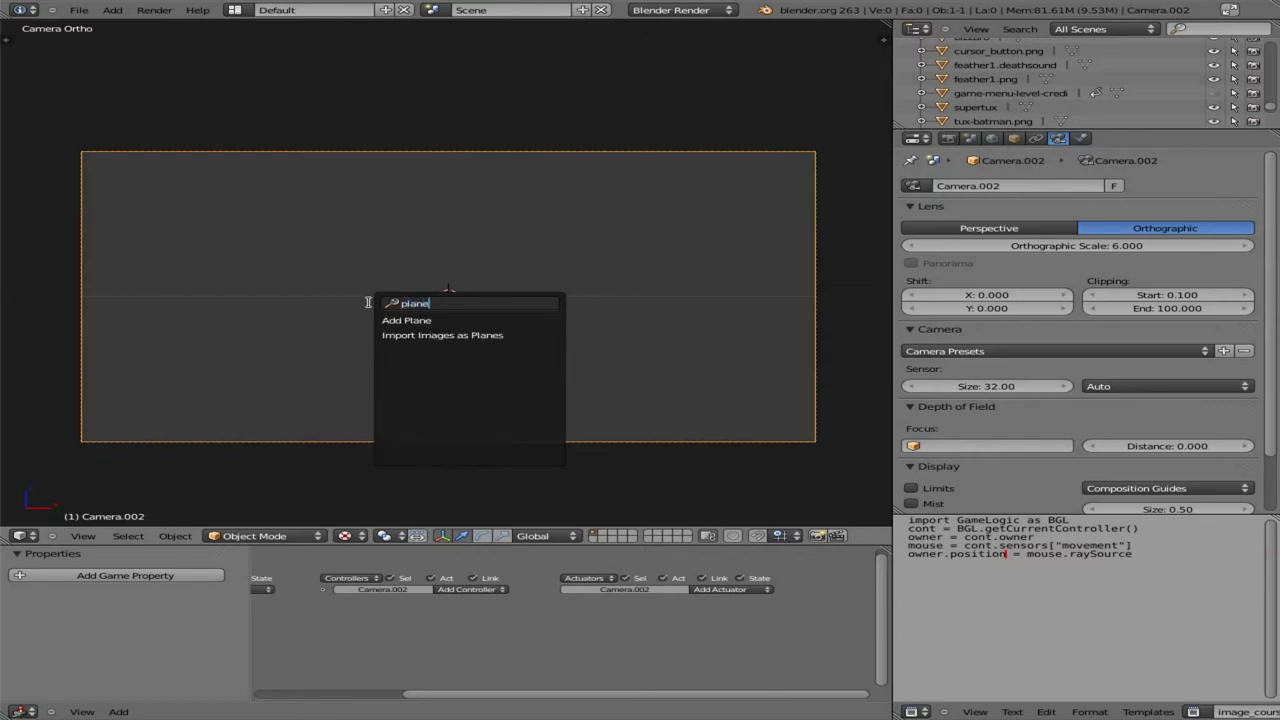
{"action": "key", "text": "Down"}
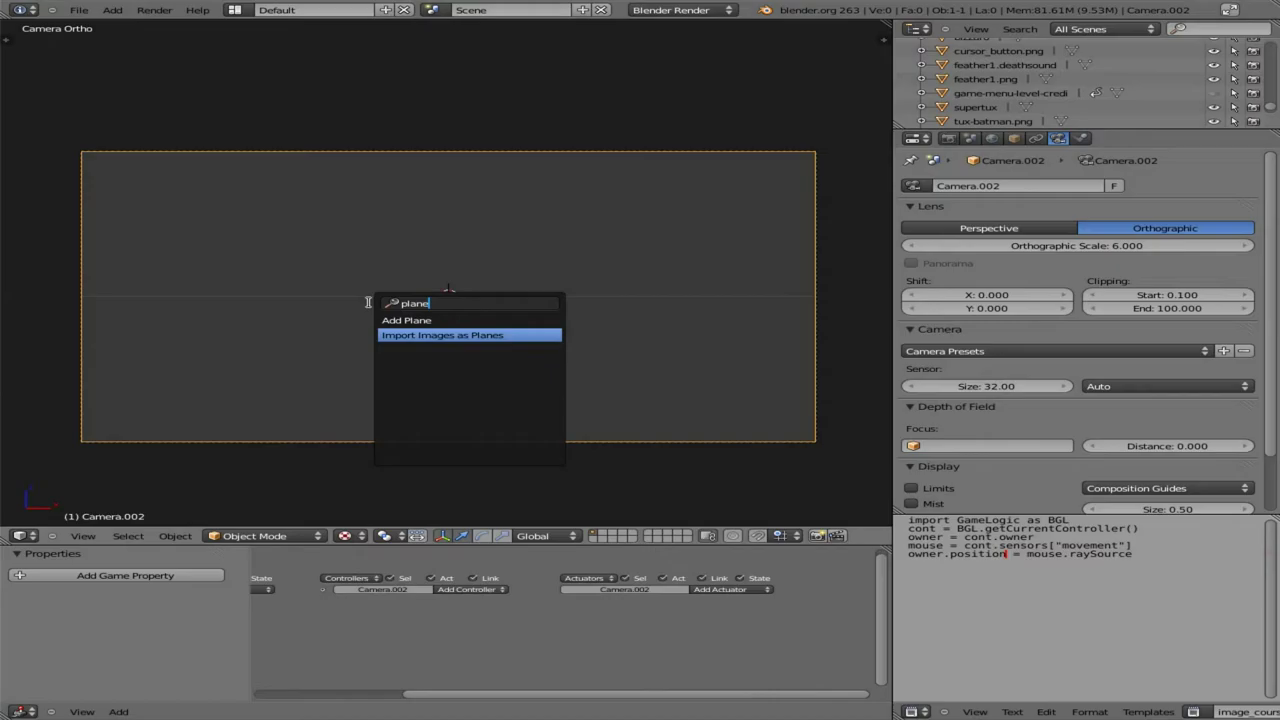
{"action": "key", "text": "Return"}
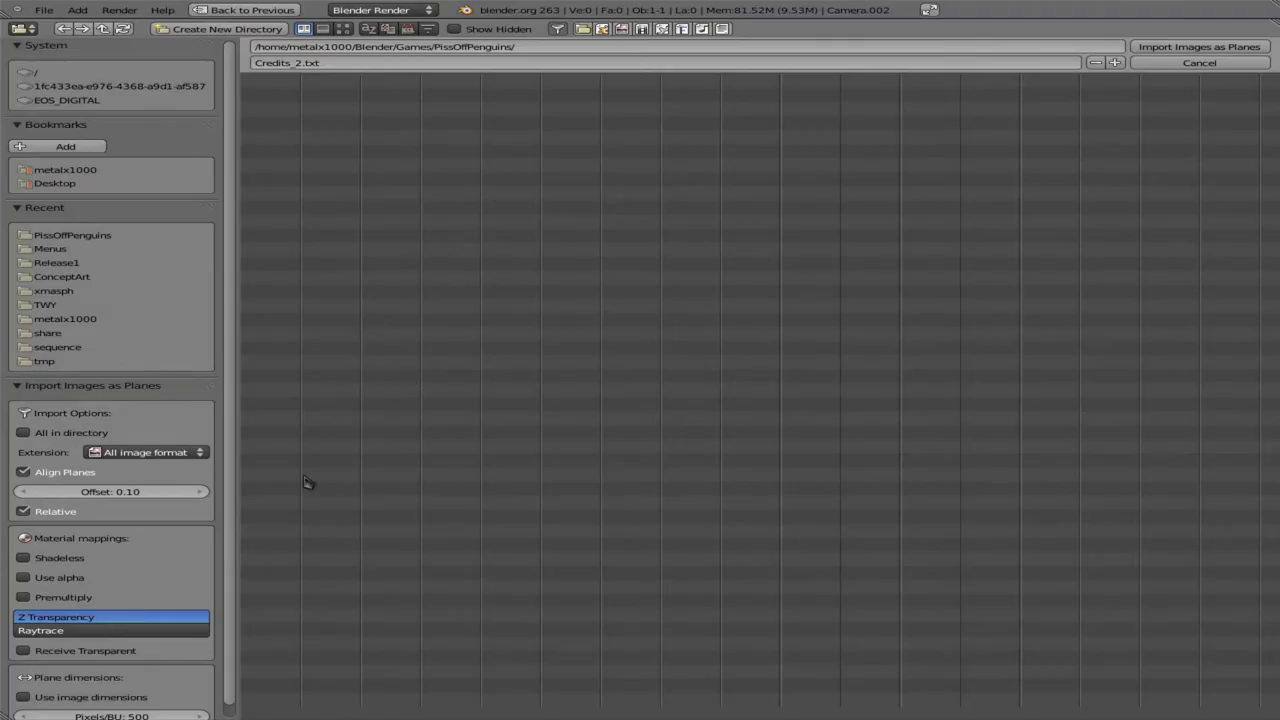
{"action": "left_click", "coordinate": [30, 562]}
{"action": "left_click", "coordinate": [28, 599]}
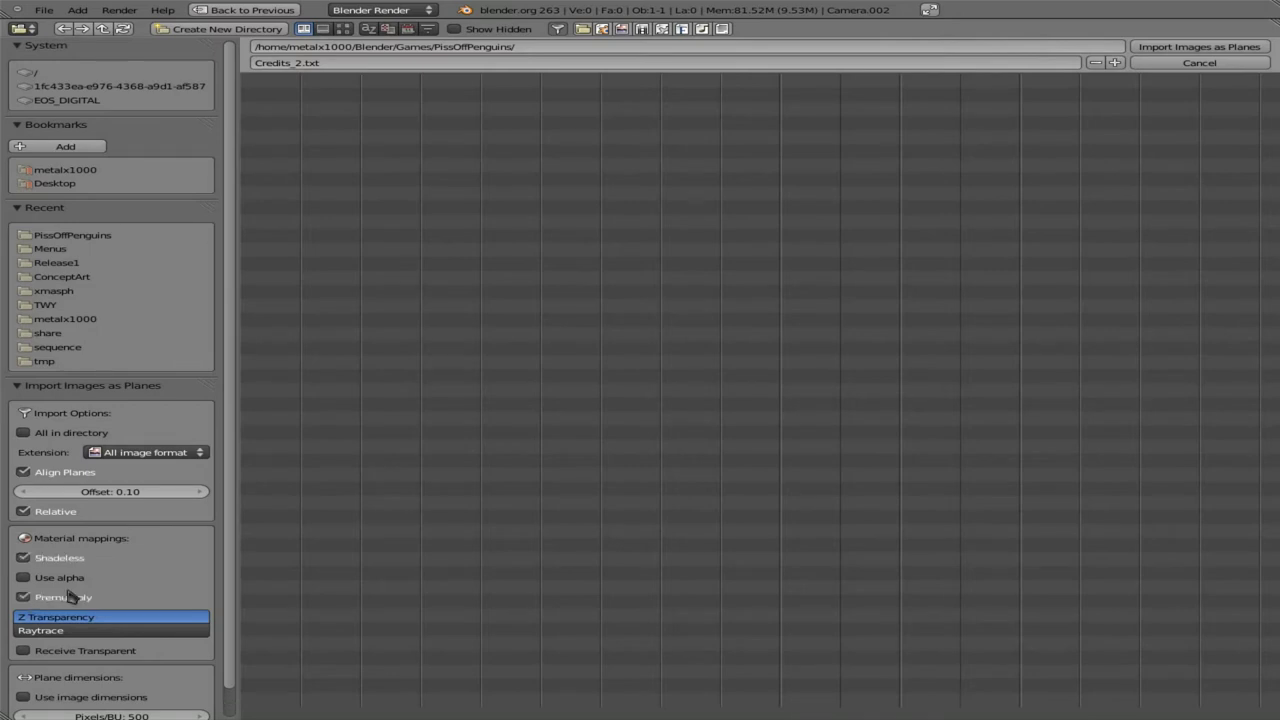
- Browse to PissOffPenguins/ConceptArt and import popWallpaper_A.png as a plane
{"action": "left_click", "coordinate": [60, 236]}
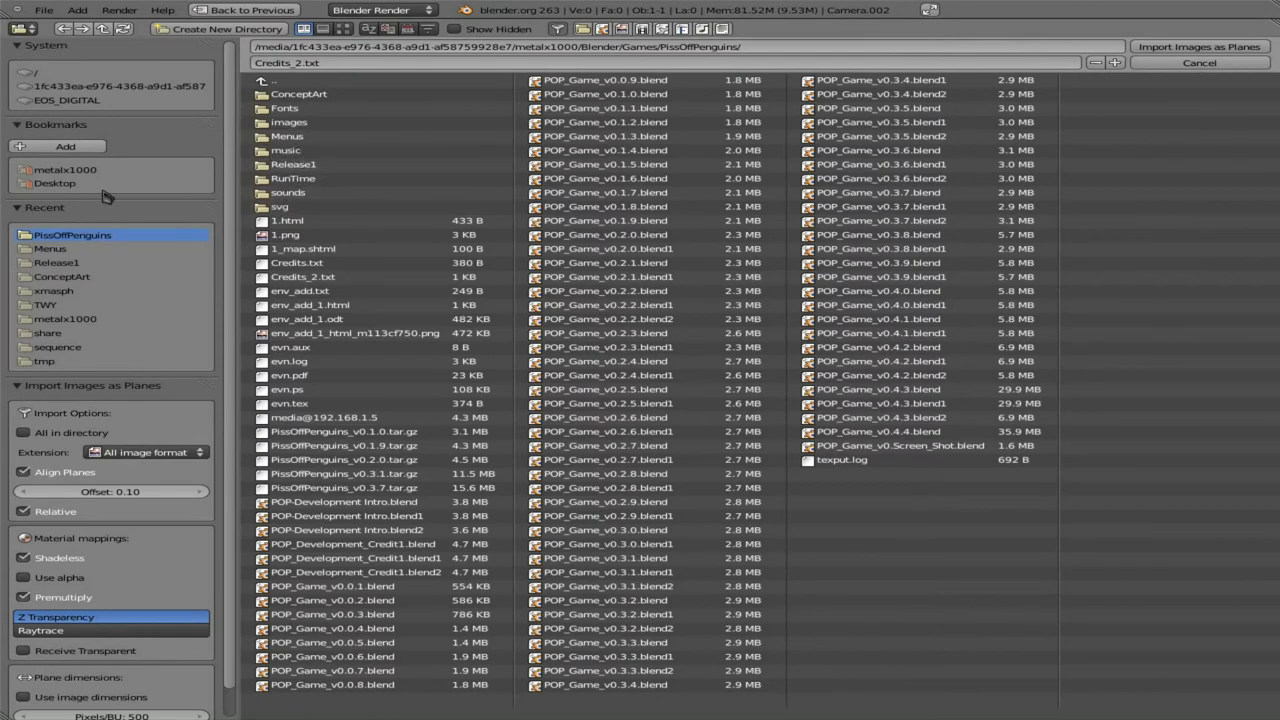
{"action": "left_click", "coordinate": [110, 87]}
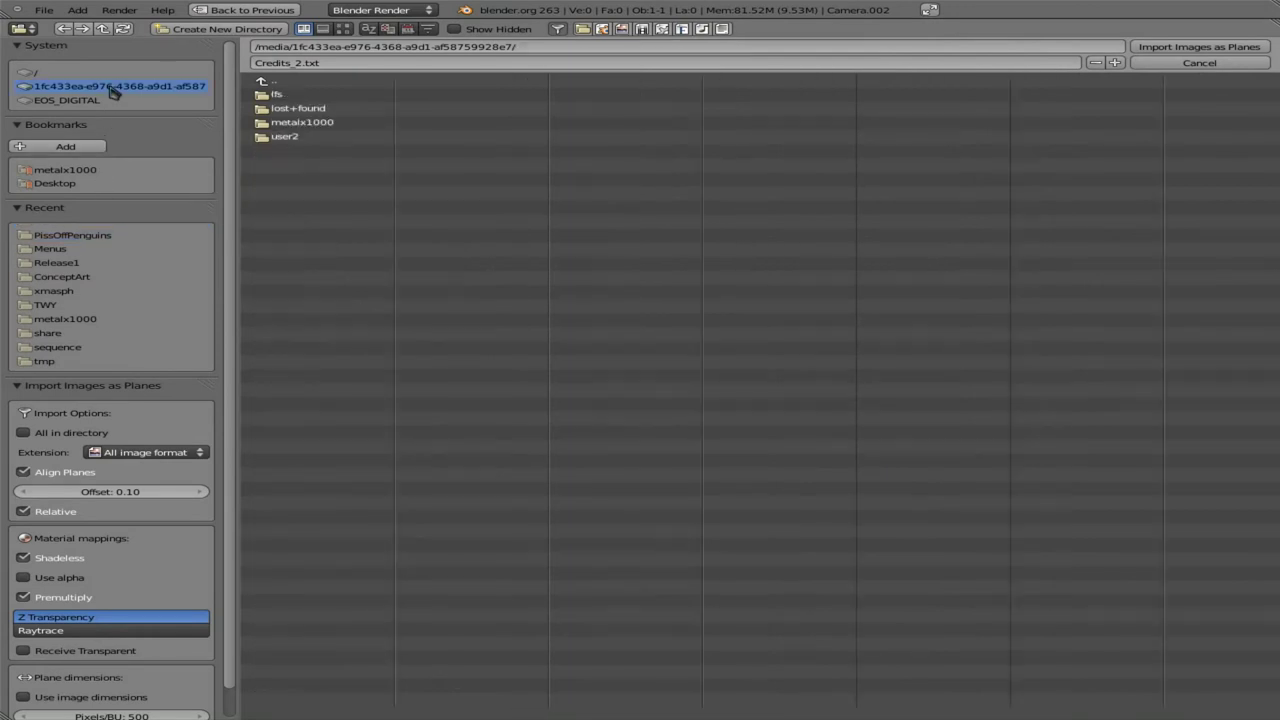
{"action": "left_click", "coordinate": [290, 122]}
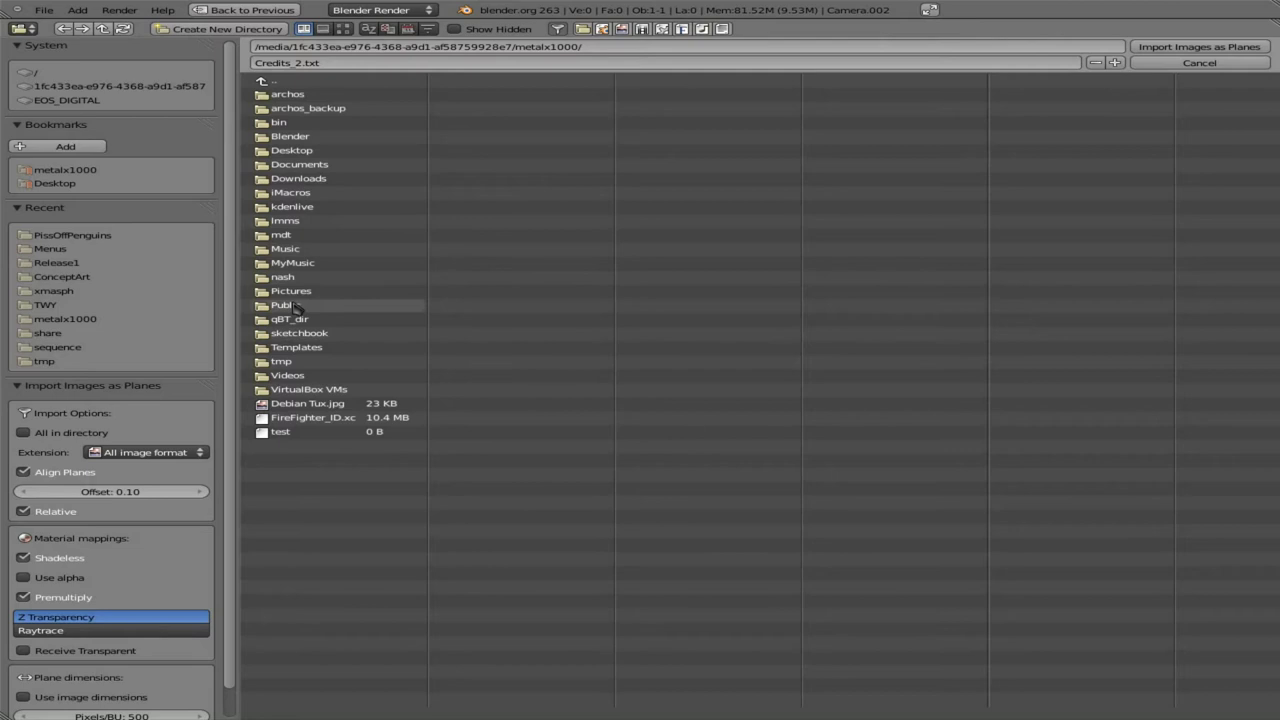
{"action": "double_click", "coordinate": [292, 136]}
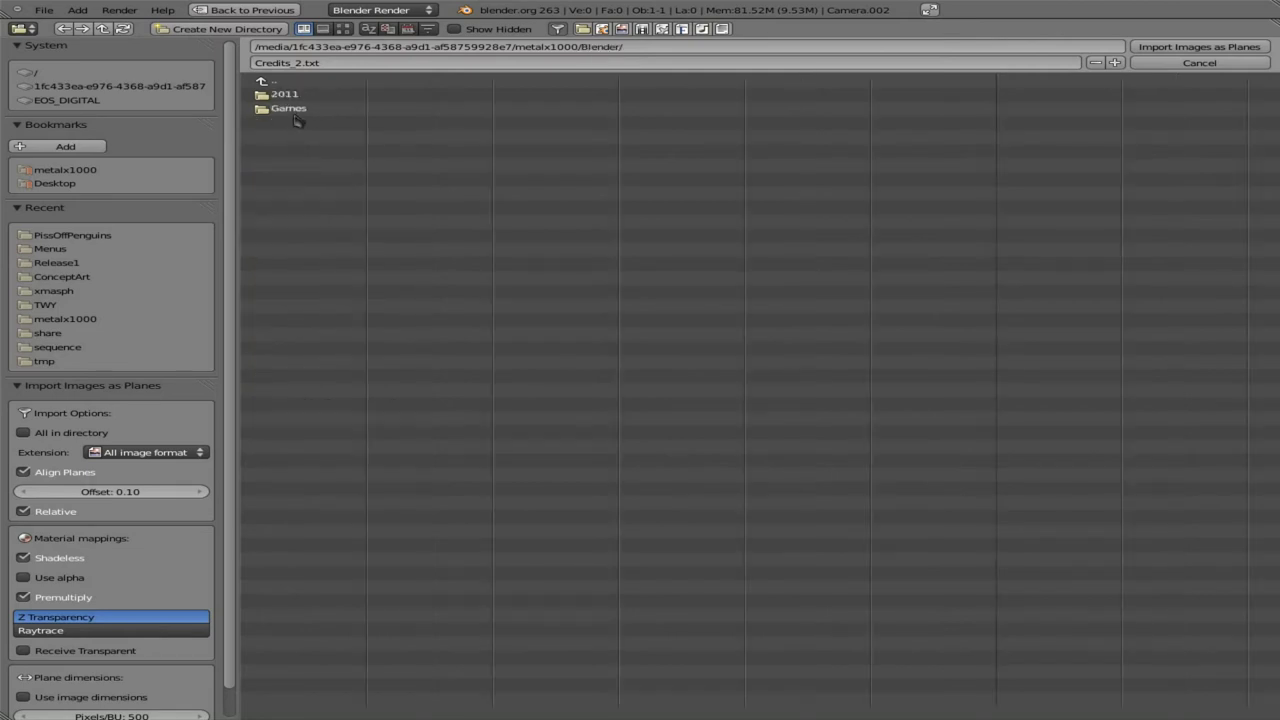
{"action": "left_click", "coordinate": [322, 110]}
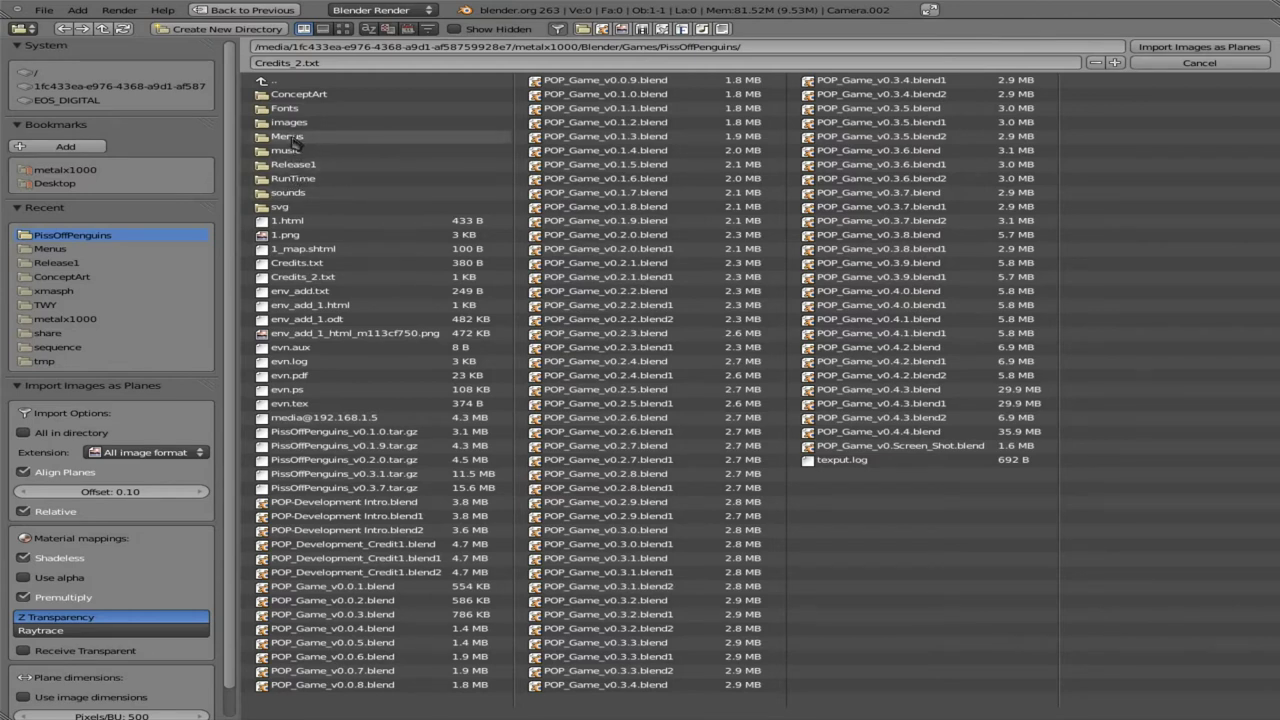
{"action": "left_click", "coordinate": [298, 94]}
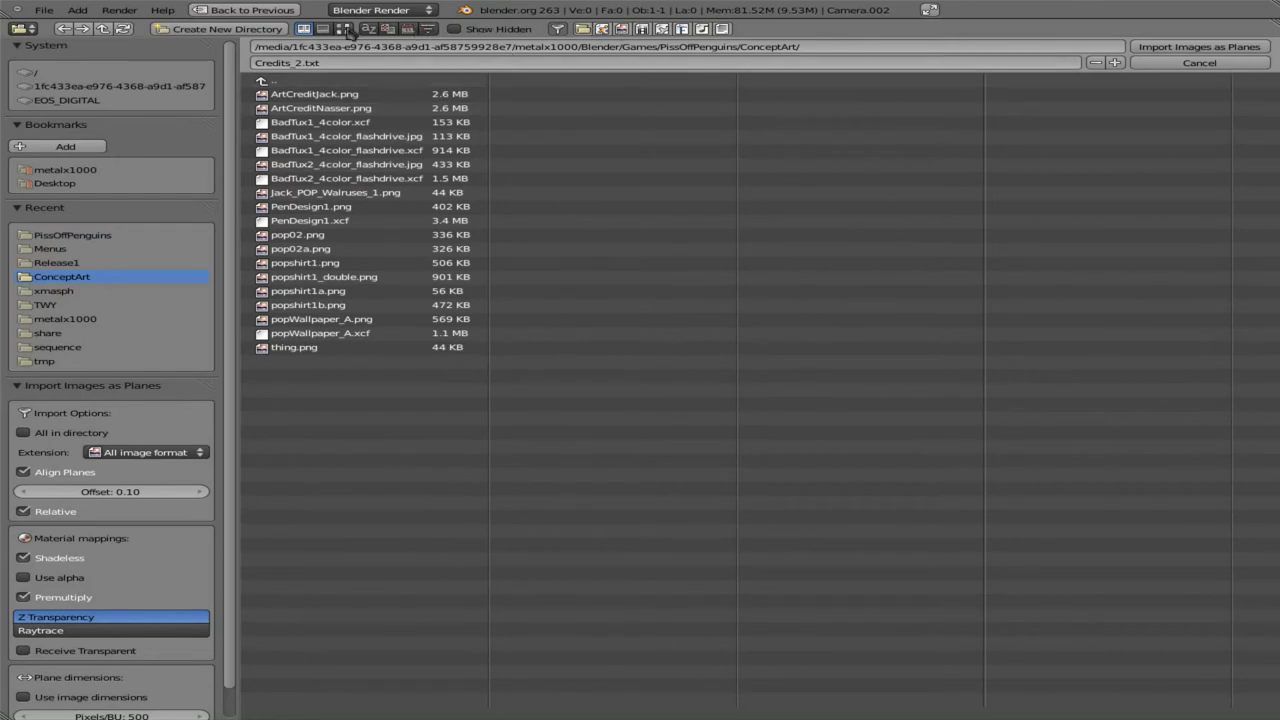
{"action": "left_click", "coordinate": [344, 29]}
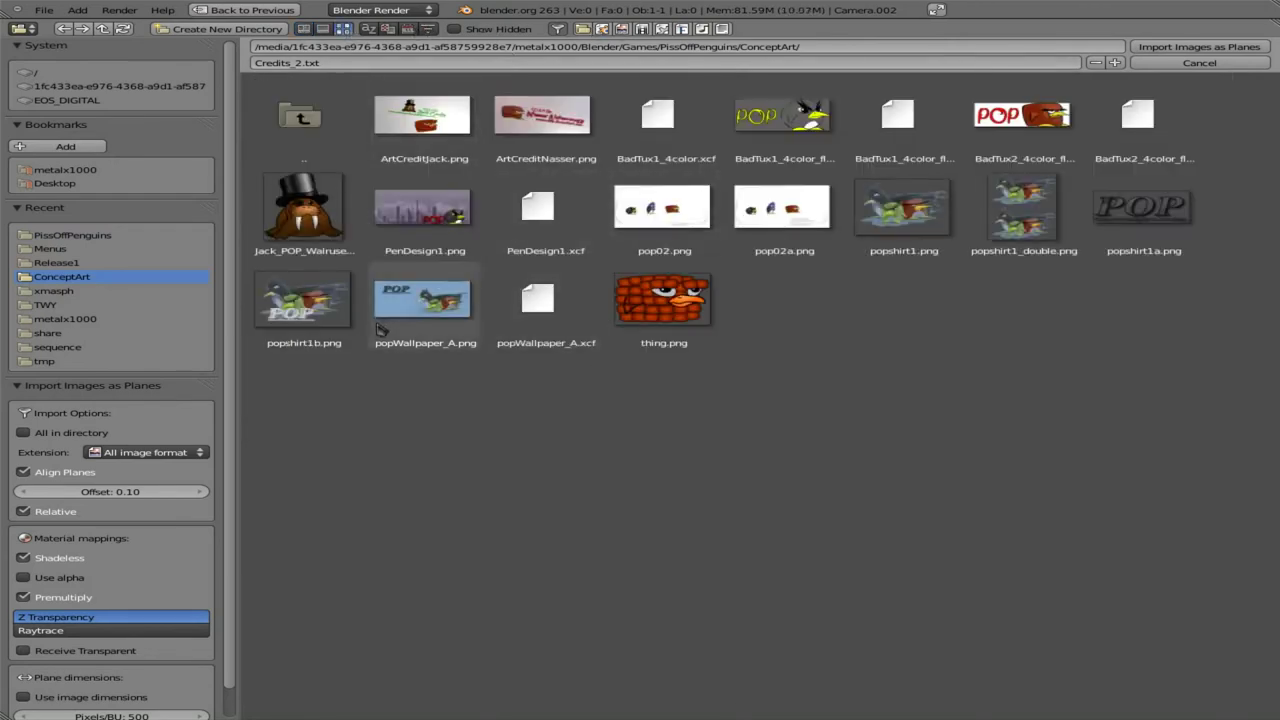
{"action": "left_click", "coordinate": [400, 314]}
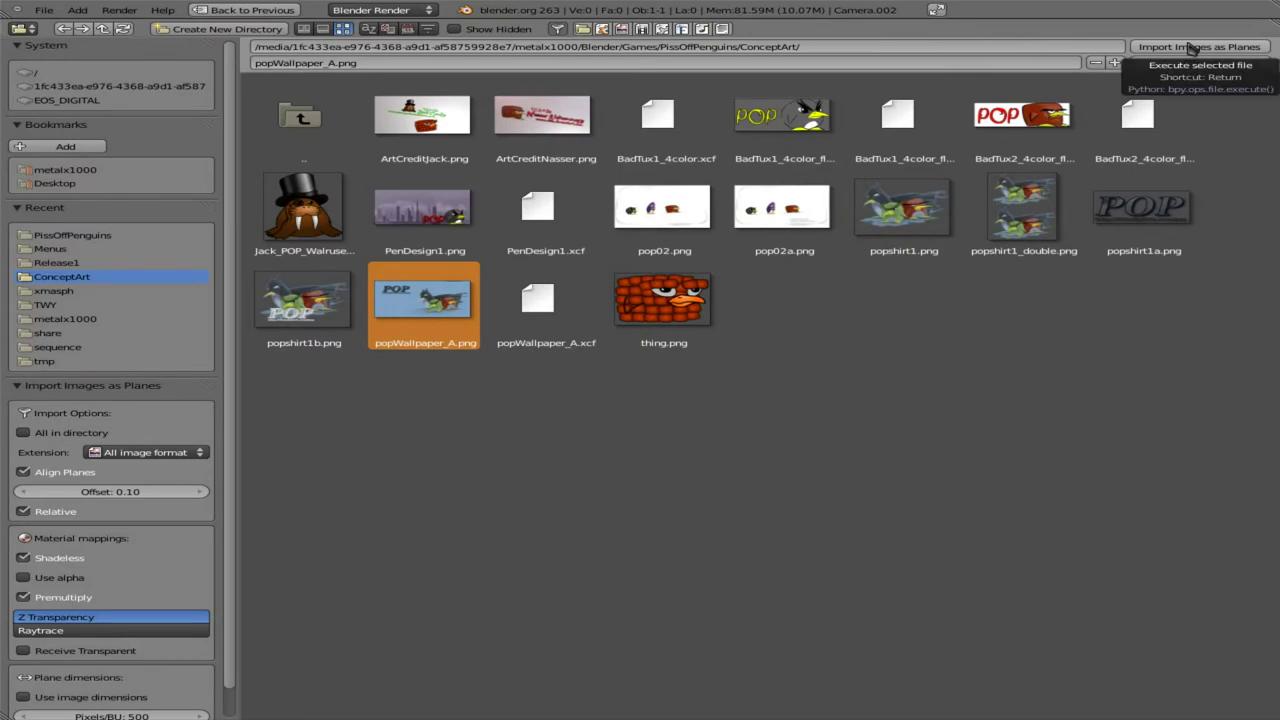
{"action": "left_click", "coordinate": [1190, 48]}
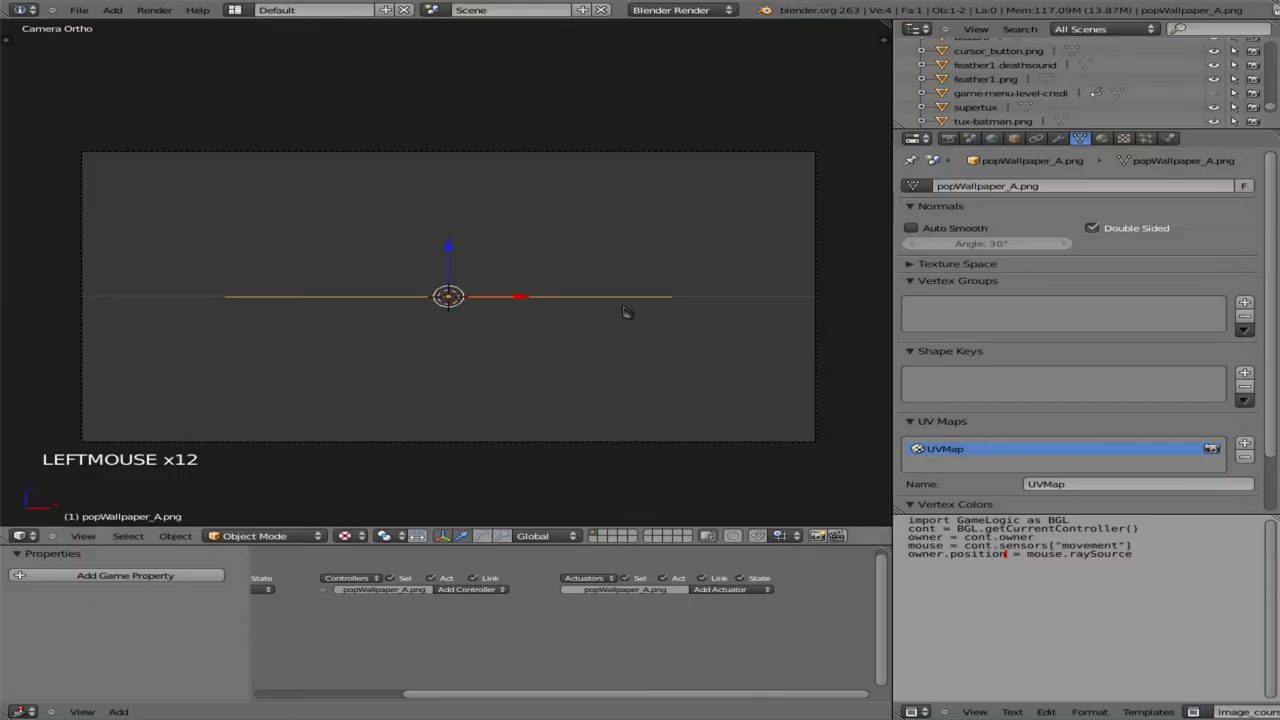
- Rotate the wallpaper plane 90° on X to face the camera, then scale it to fill the frame
{"action": "key", "text": "r"}
{"action": "key", "text": "x"}
{"action": "key", "text": "9"}
{"action": "key", "text": "0"}
{"action": "key", "text": "Return"}
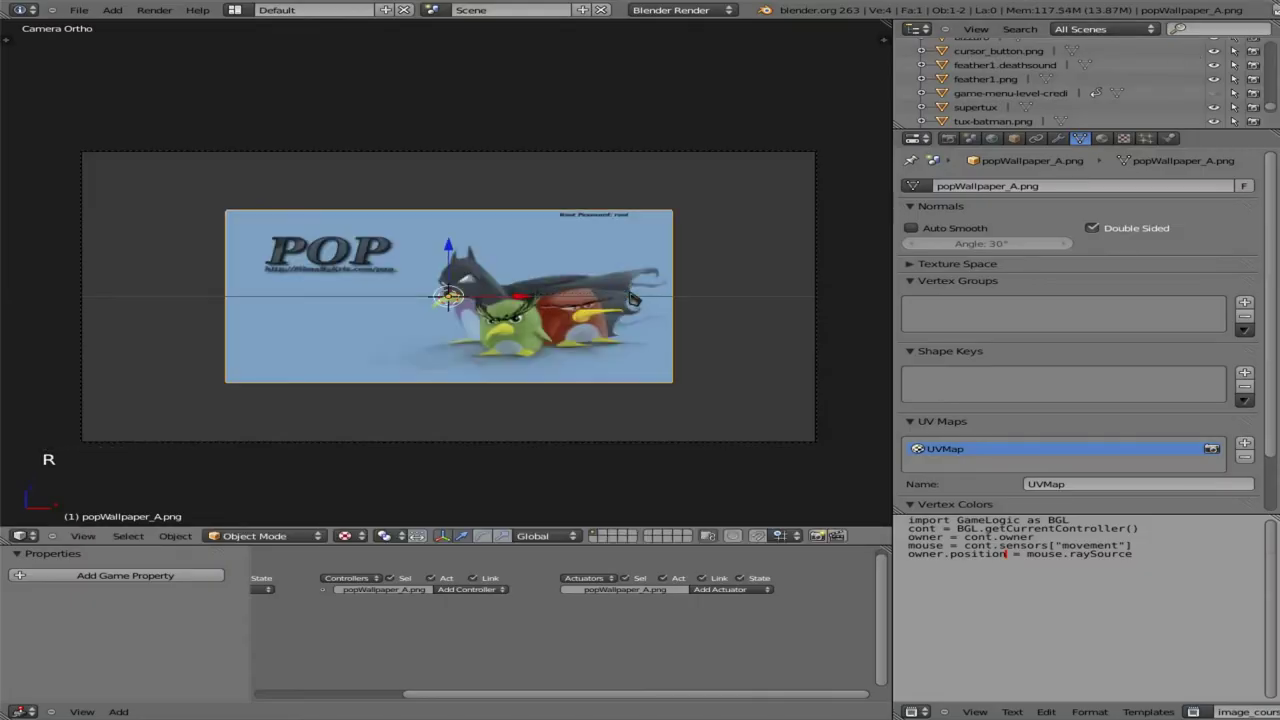
{"action": "key", "text": "s"}
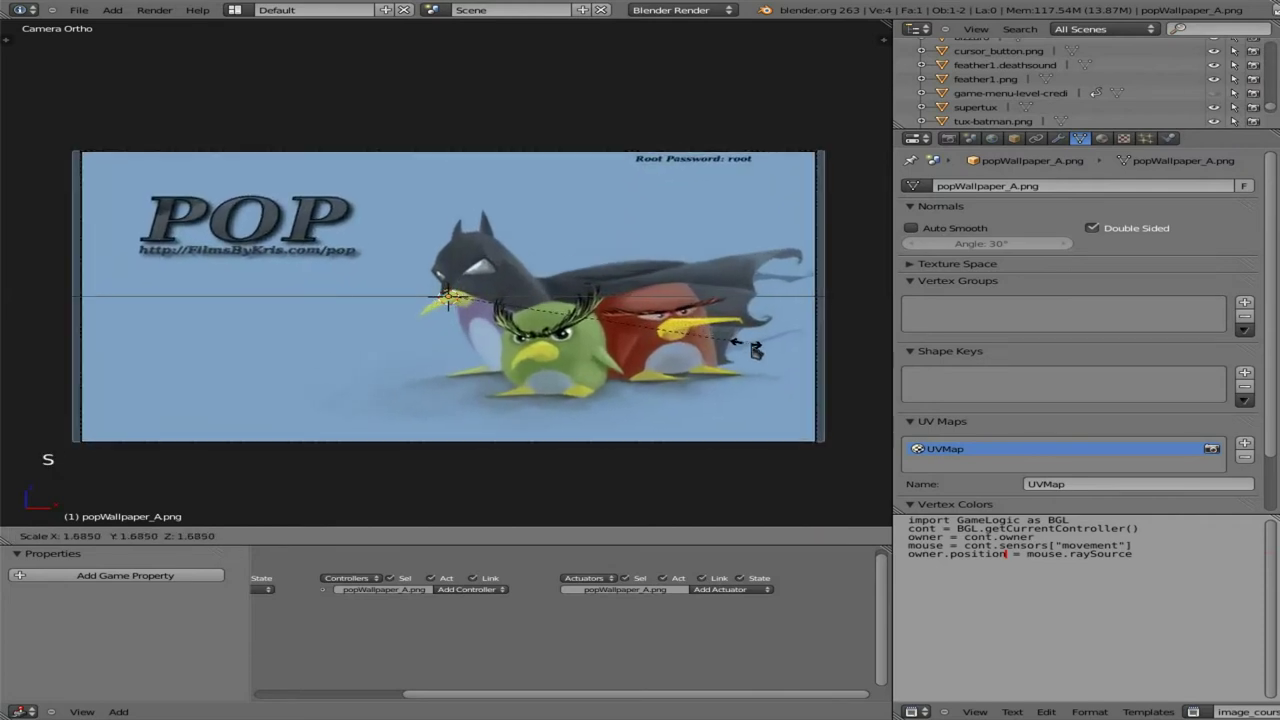
{"action": "left_click", "coordinate": [766, 327]}
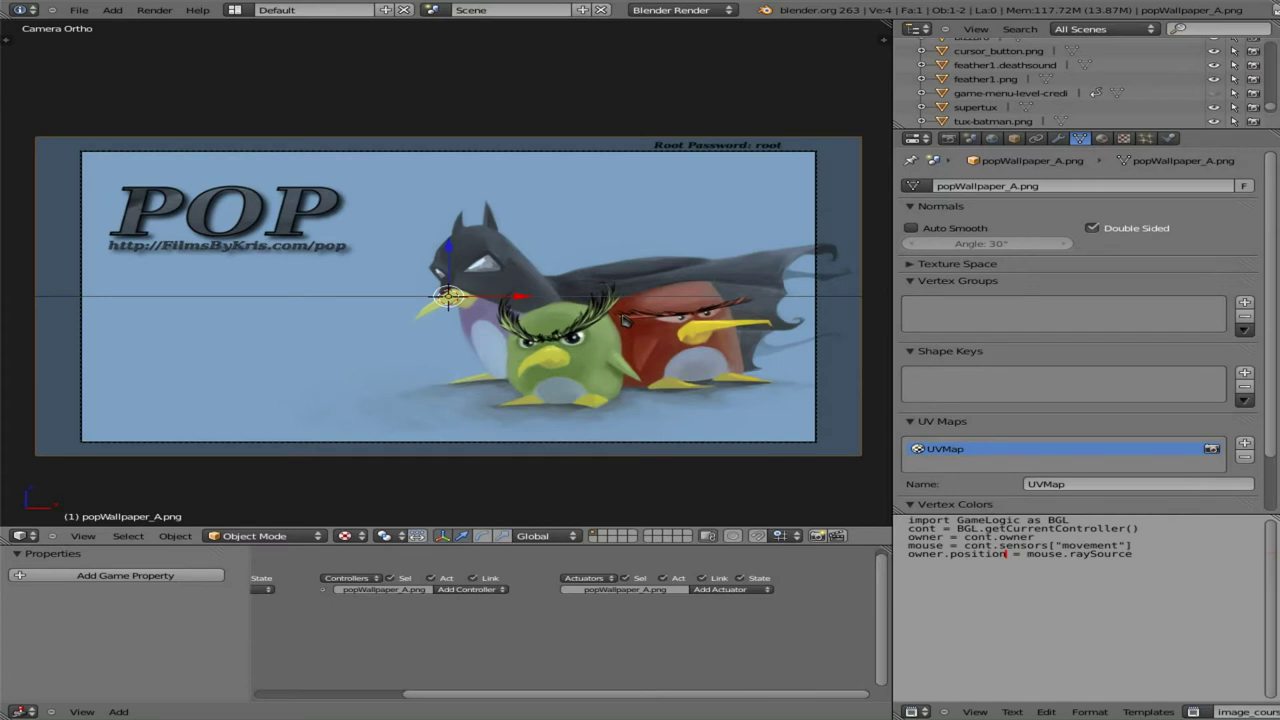
- Choose Level1_btn.png from the Menus folder with Shadeless, Use Alpha and Premultiply enabled
{"action": "key", "text": "space"}
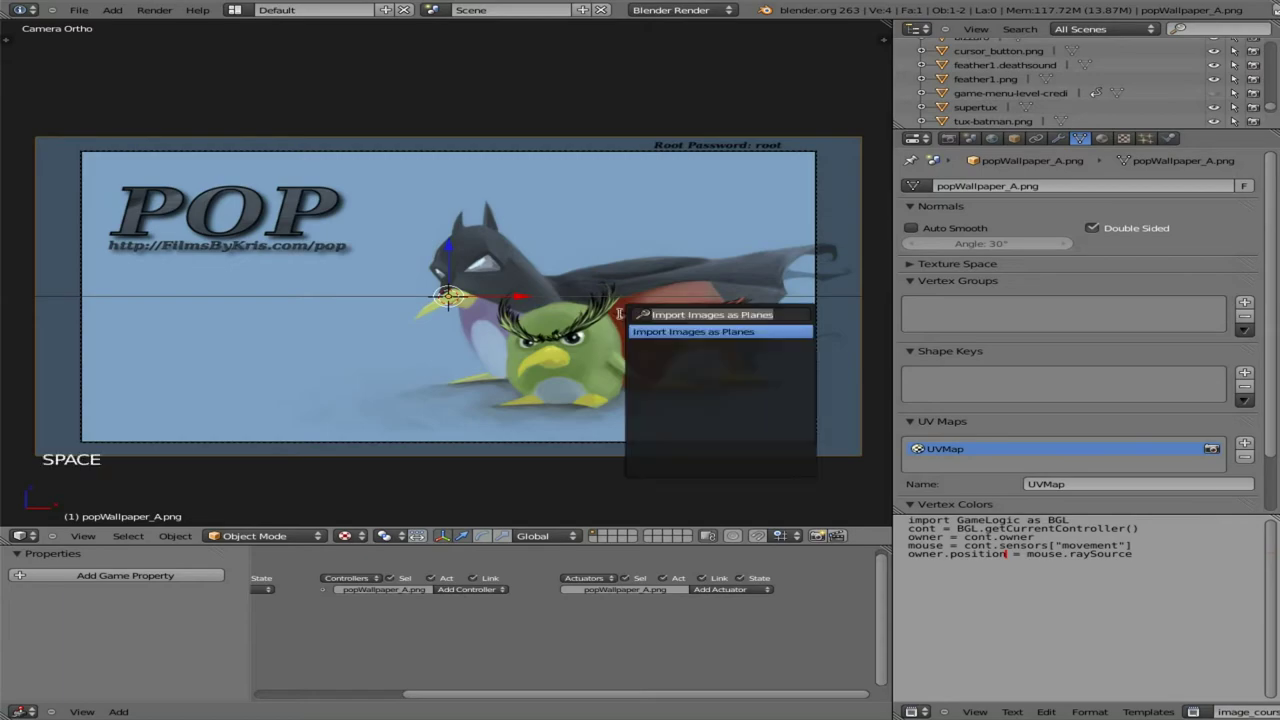
{"action": "key", "text": "Return"}
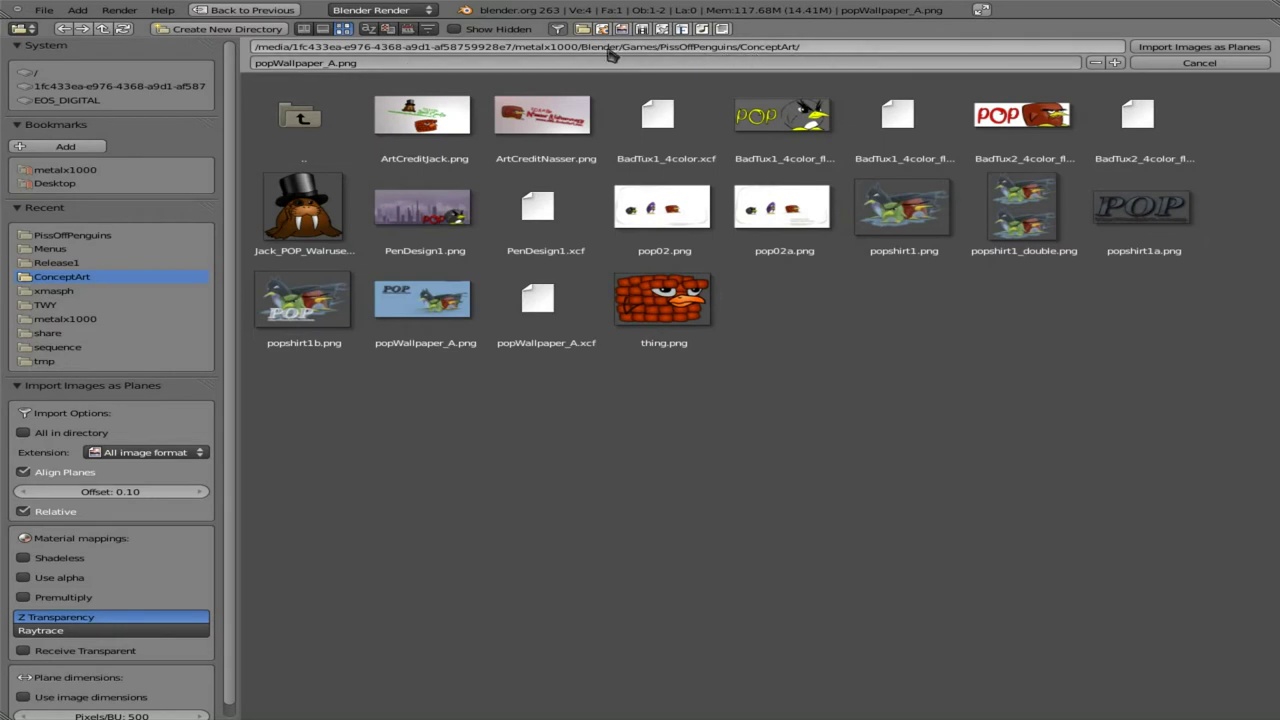
{"action": "left_click", "coordinate": [103, 29]}
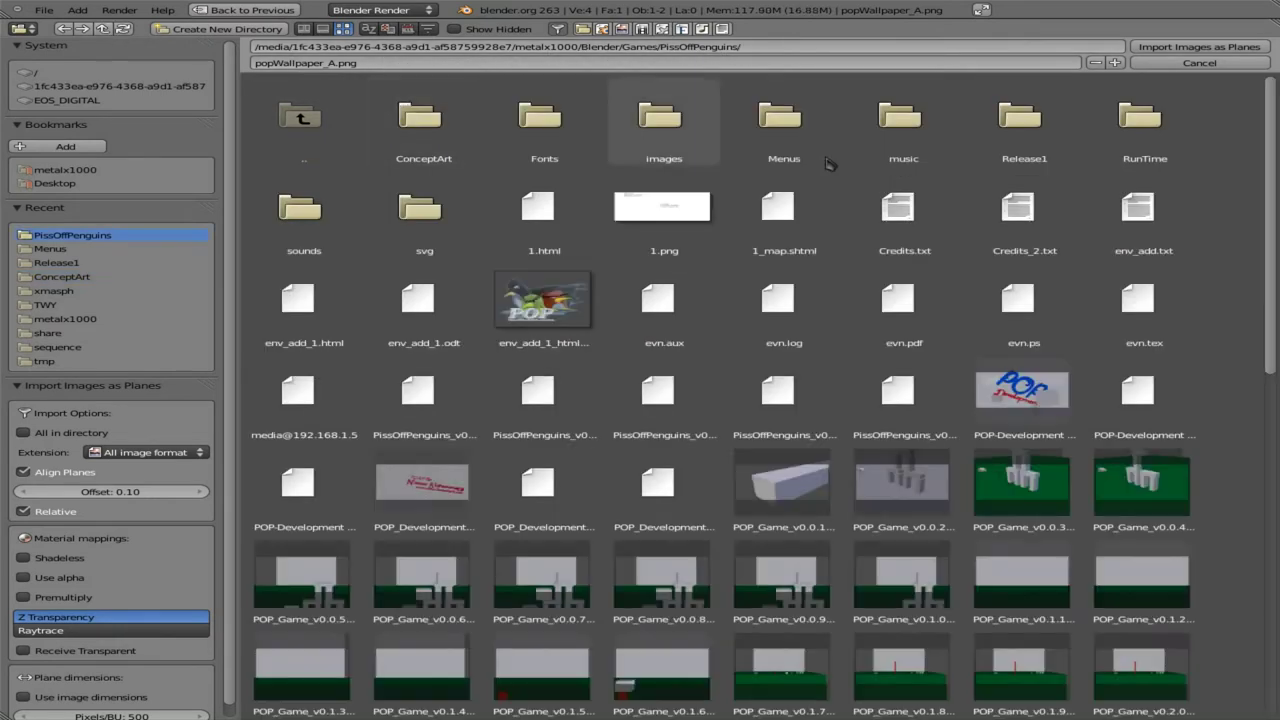
{"action": "left_click", "coordinate": [765, 151]}
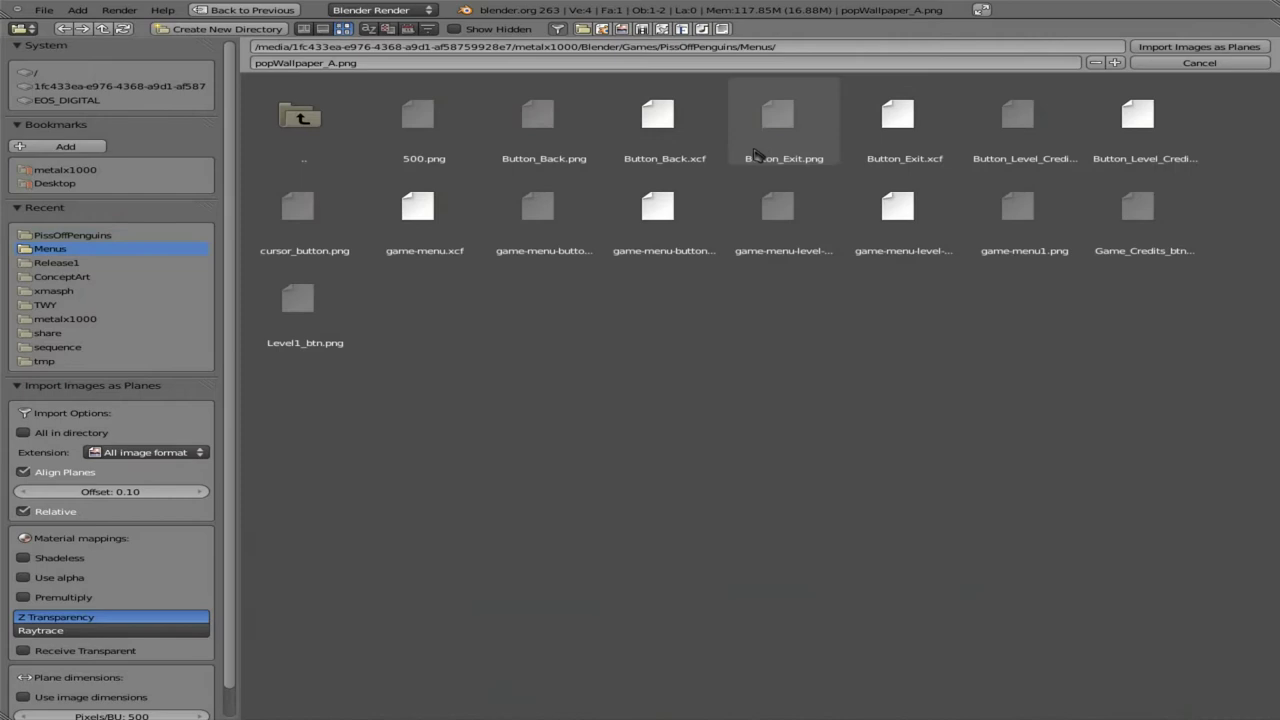
{"action": "left_click", "coordinate": [326, 306]}
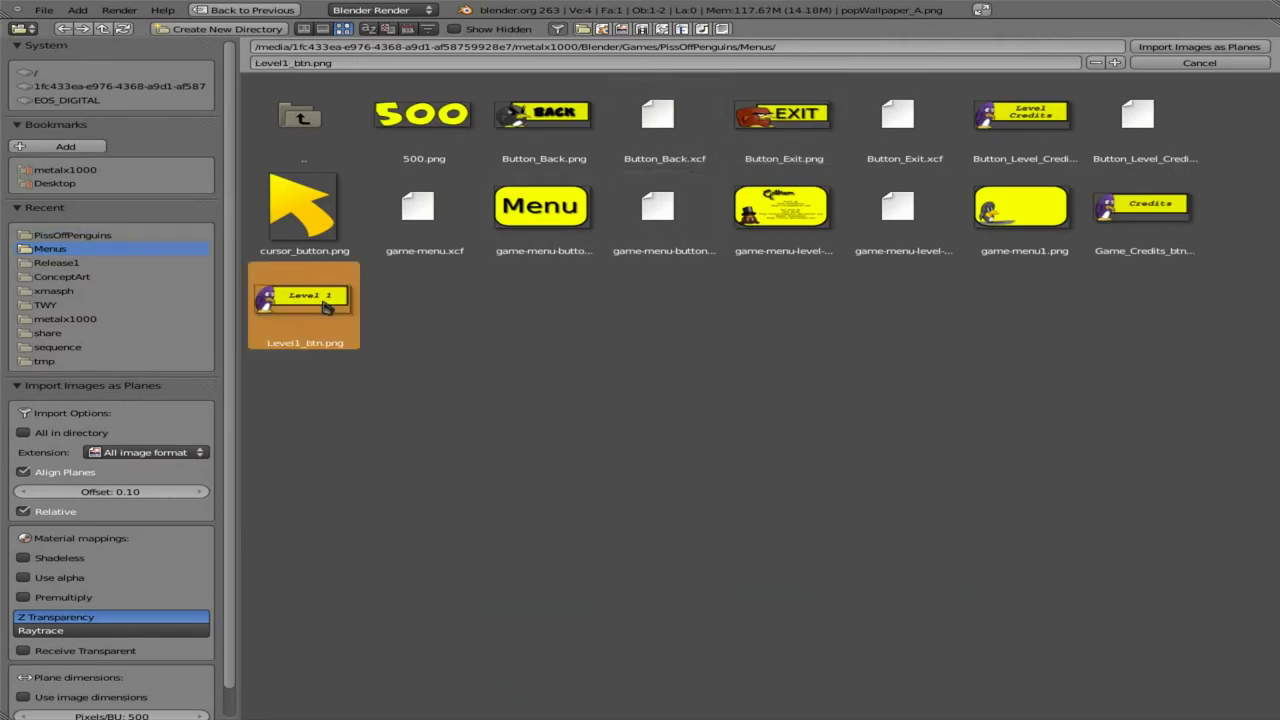
{"action": "left_click", "coordinate": [72, 562]}
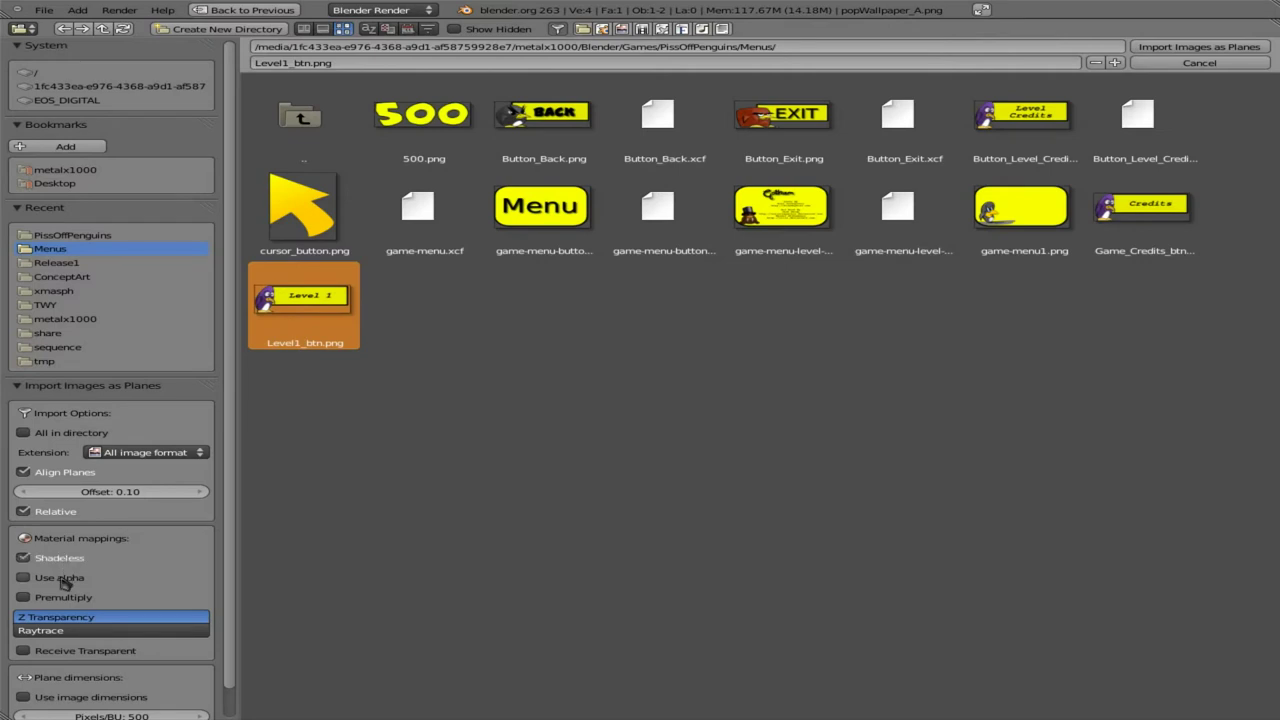
{"action": "left_click", "coordinate": [65, 578]}
{"action": "left_click", "coordinate": [62, 597]}
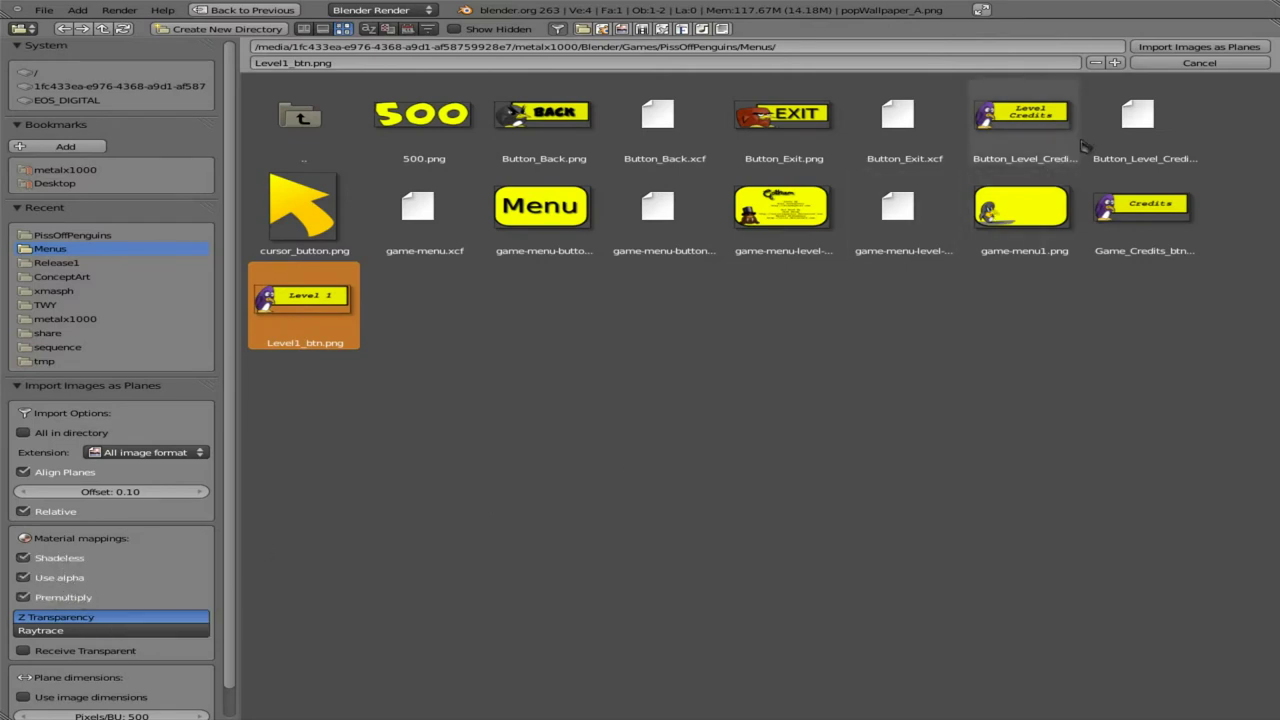
- Import Level1_btn.png and rotate it 90° on X to face the camera
{"action": "left_click", "coordinate": [1184, 51]}
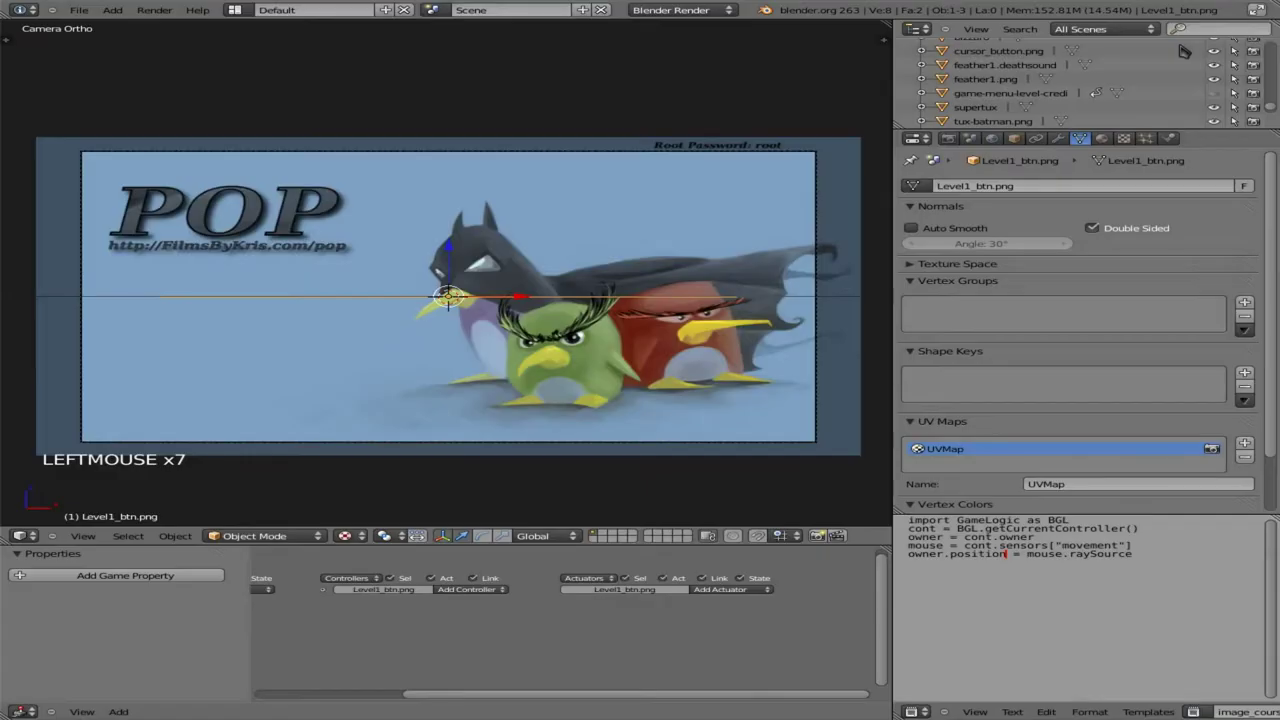
{"action": "key", "text": "r"}
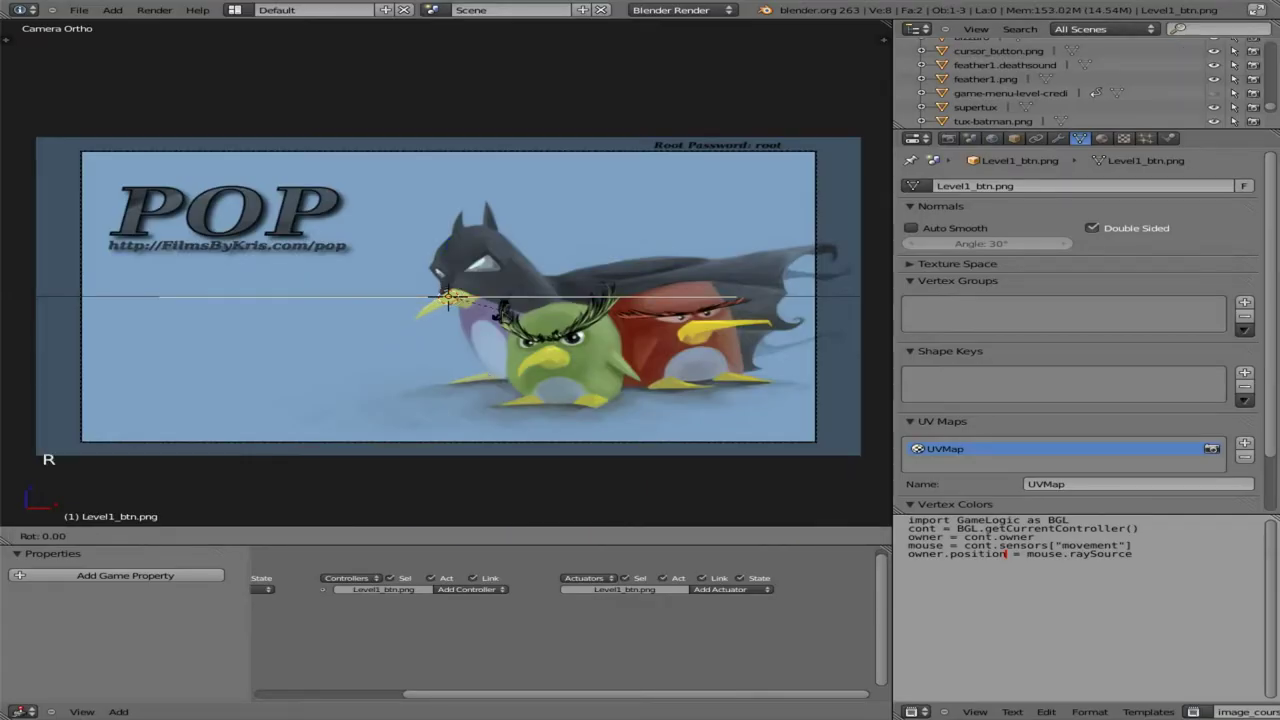
{"action": "key", "text": "x"}
{"action": "key", "text": "9"}
{"action": "key", "text": "0"}
{"action": "key", "text": "Return"}
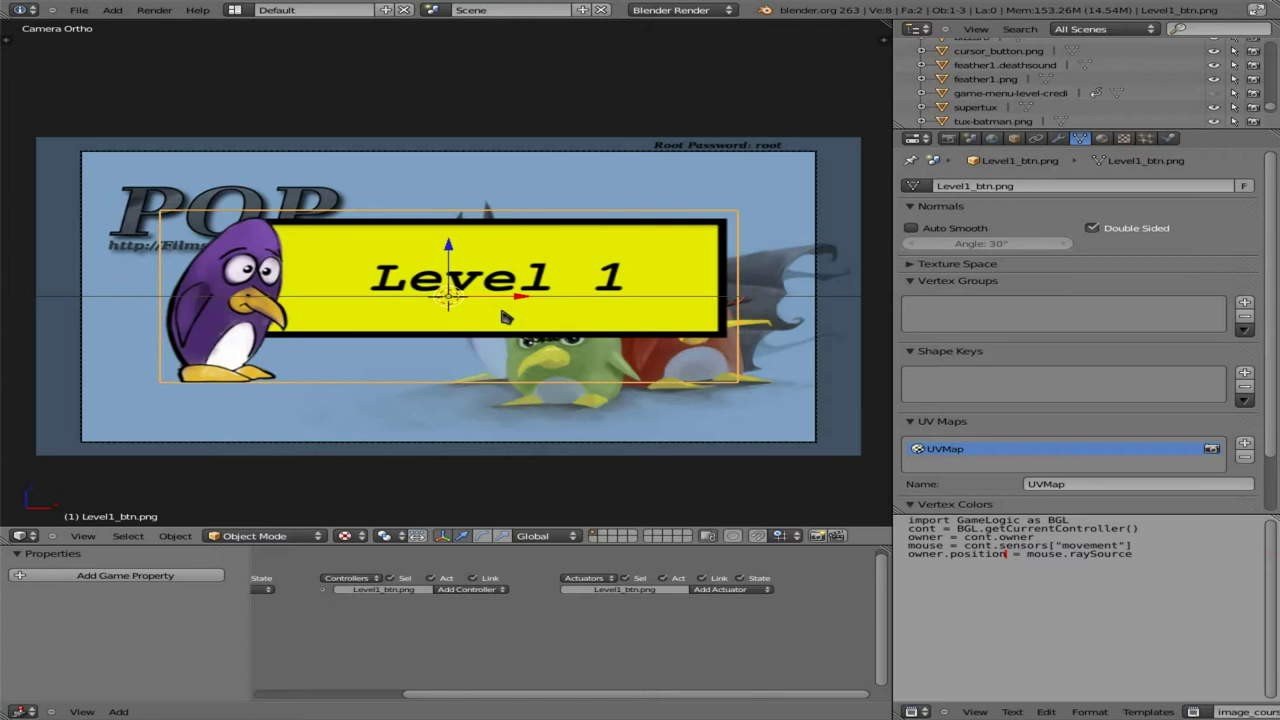
- Shrink the Level 1 button, place it left below the POP title, and run the game
{"action": "key", "text": "s"}
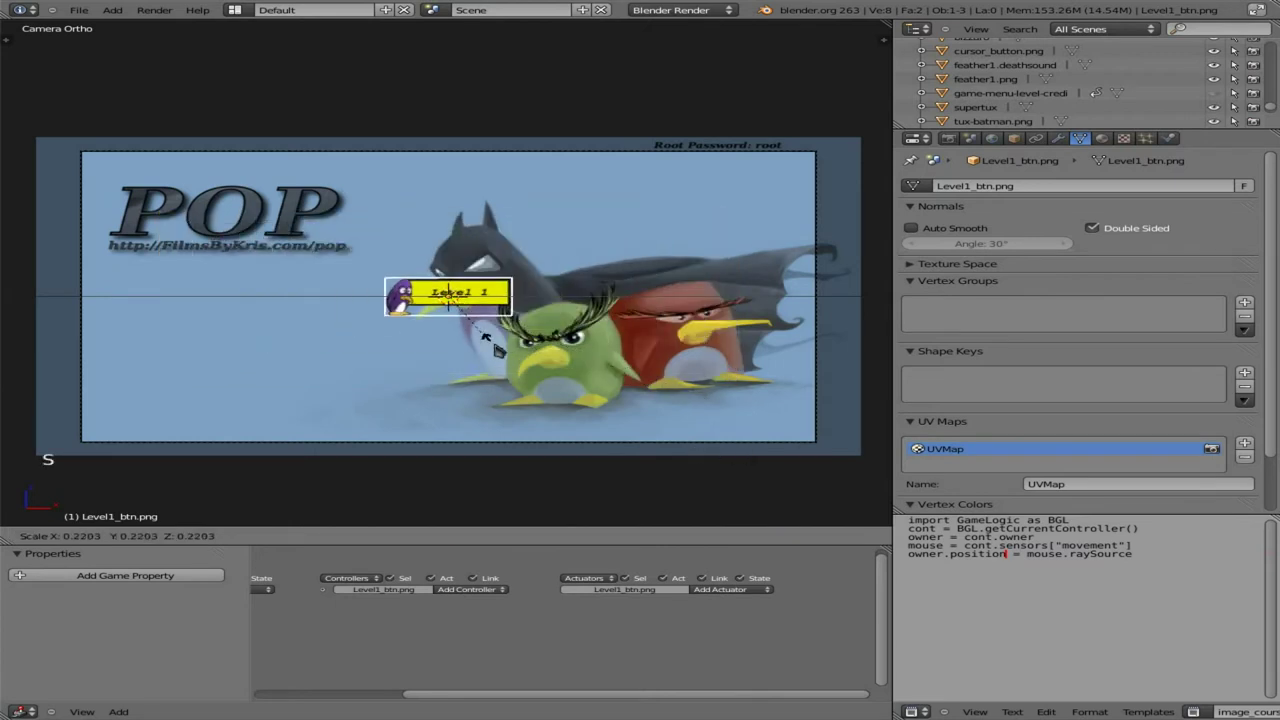
{"action": "left_click", "coordinate": [505, 350]}
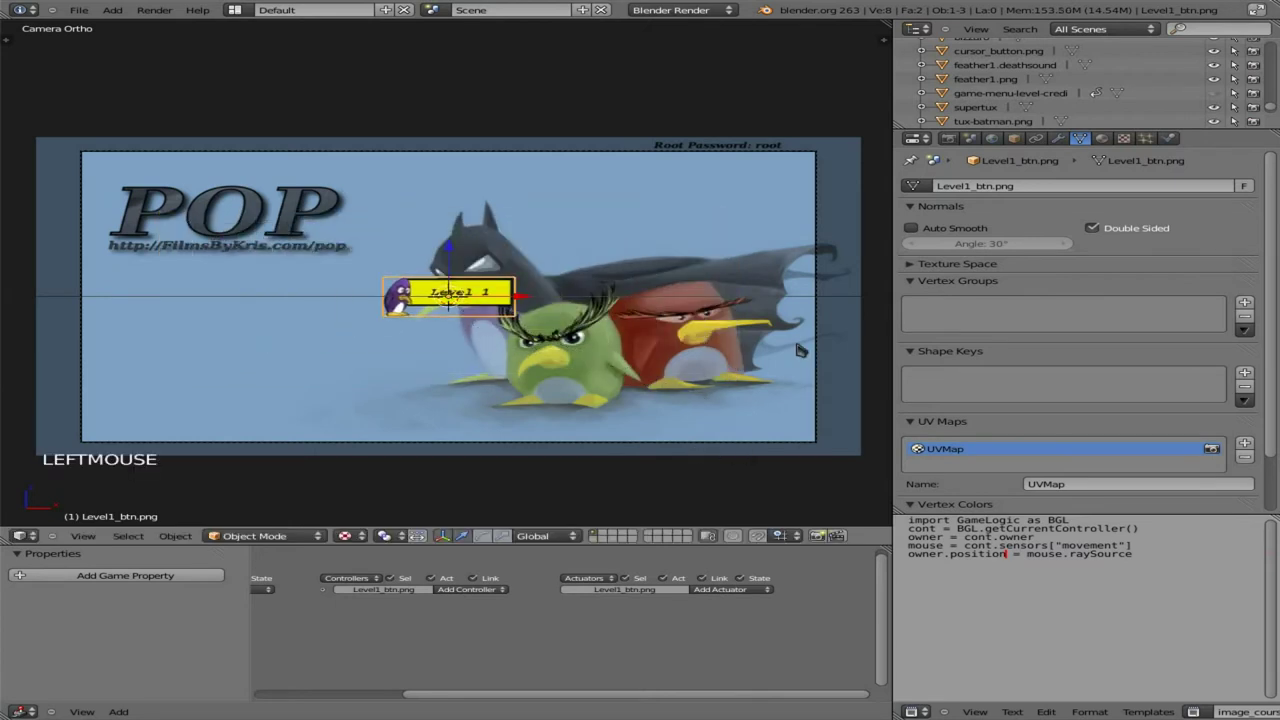
{"action": "key", "text": "g"}
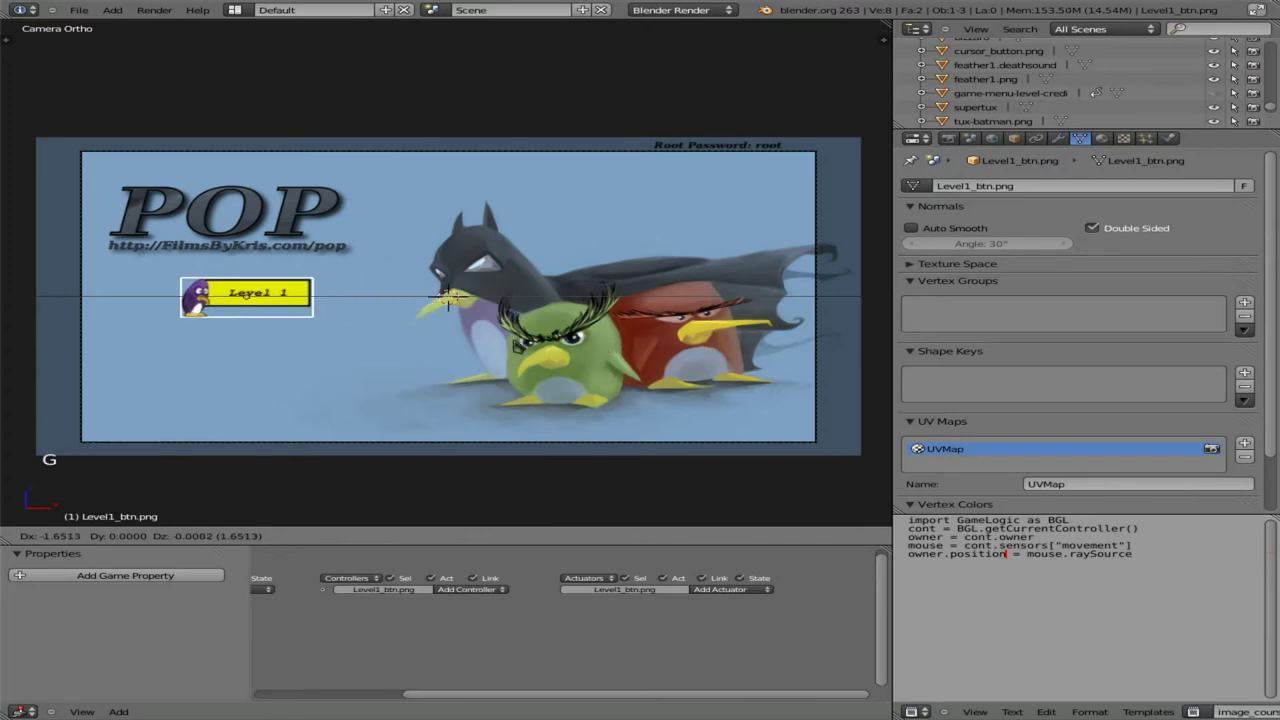
{"action": "left_click", "coordinate": [527, 408]}
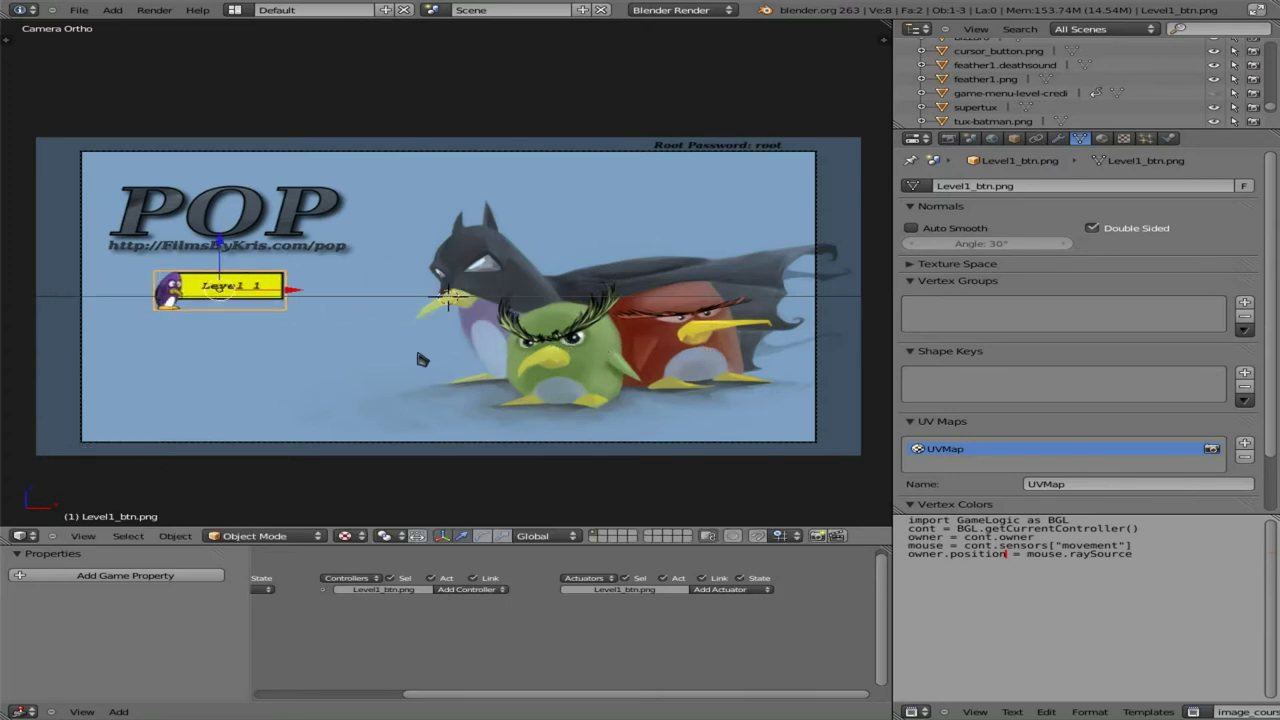
{"action": "key", "text": "p"}
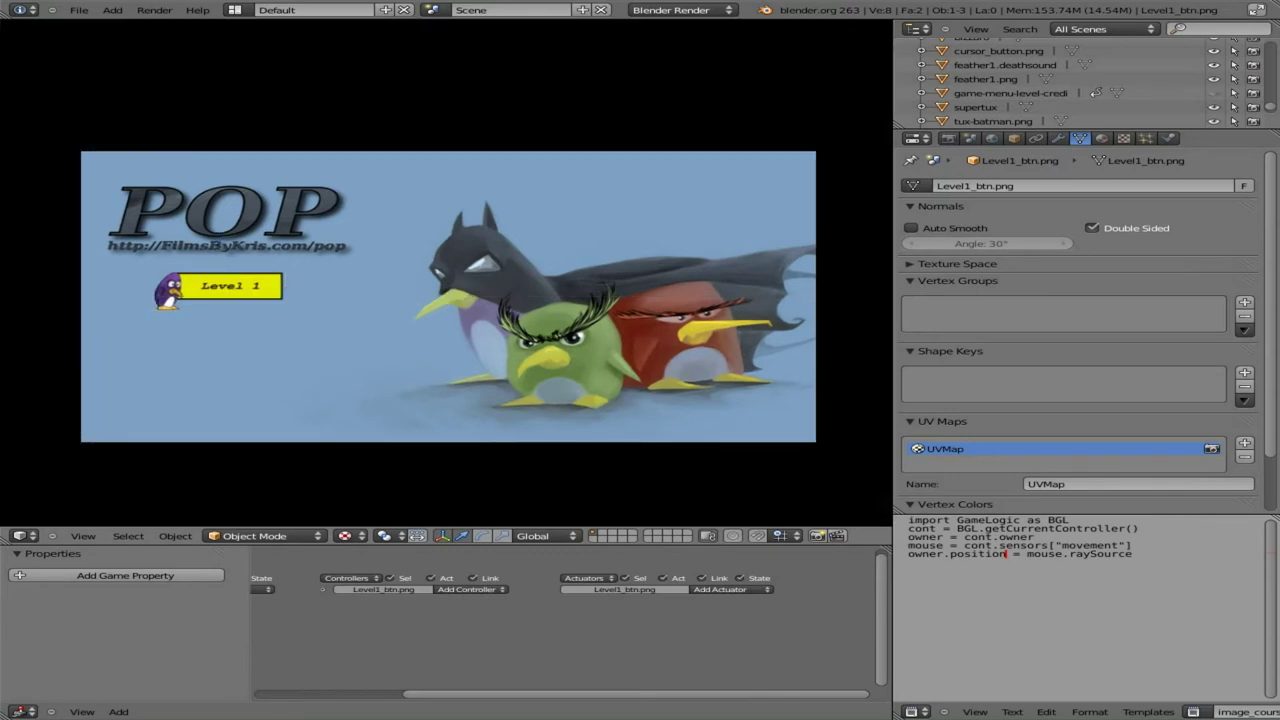
- Stop the game, select Camera.002 and give it an Always sensor
{"action": "key", "text": "Escape"}
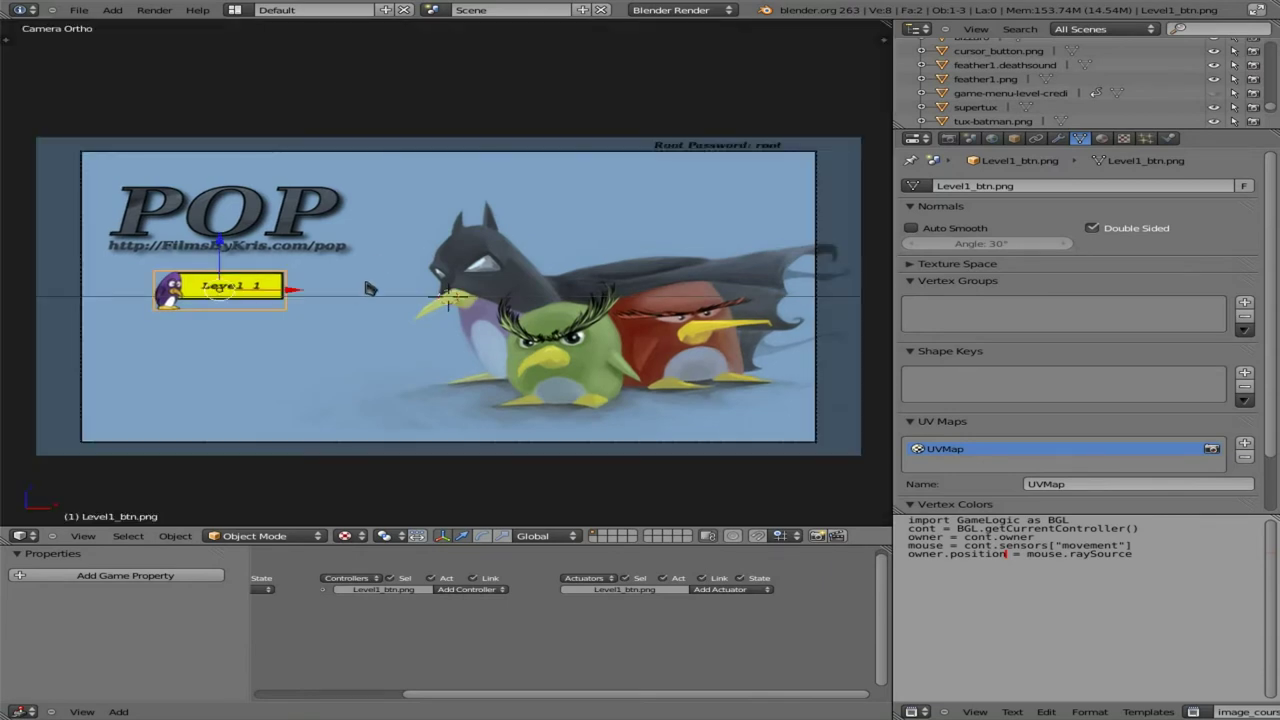
{"action": "middle_click_drag", "start_coordinate": [386, 640], "coordinate": [605, 619]}
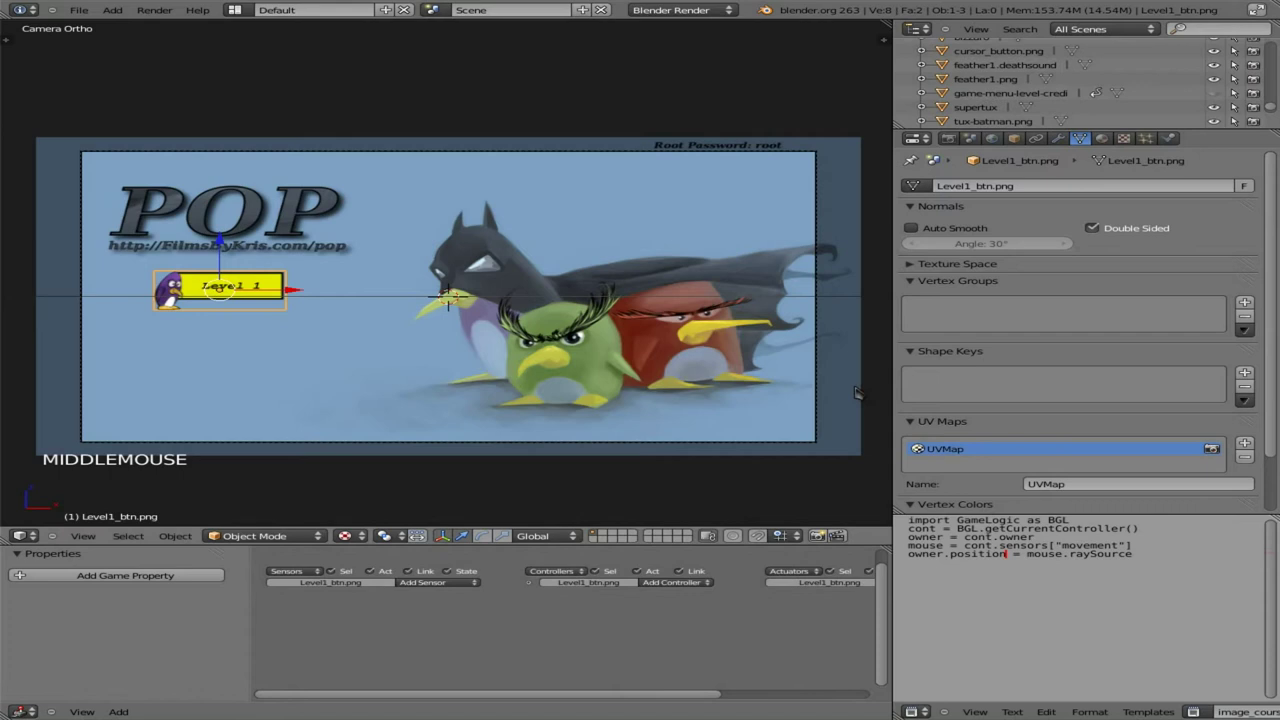
{"action": "right_click", "coordinate": [815, 412]}
{"action": "right_click", "coordinate": [815, 412]}
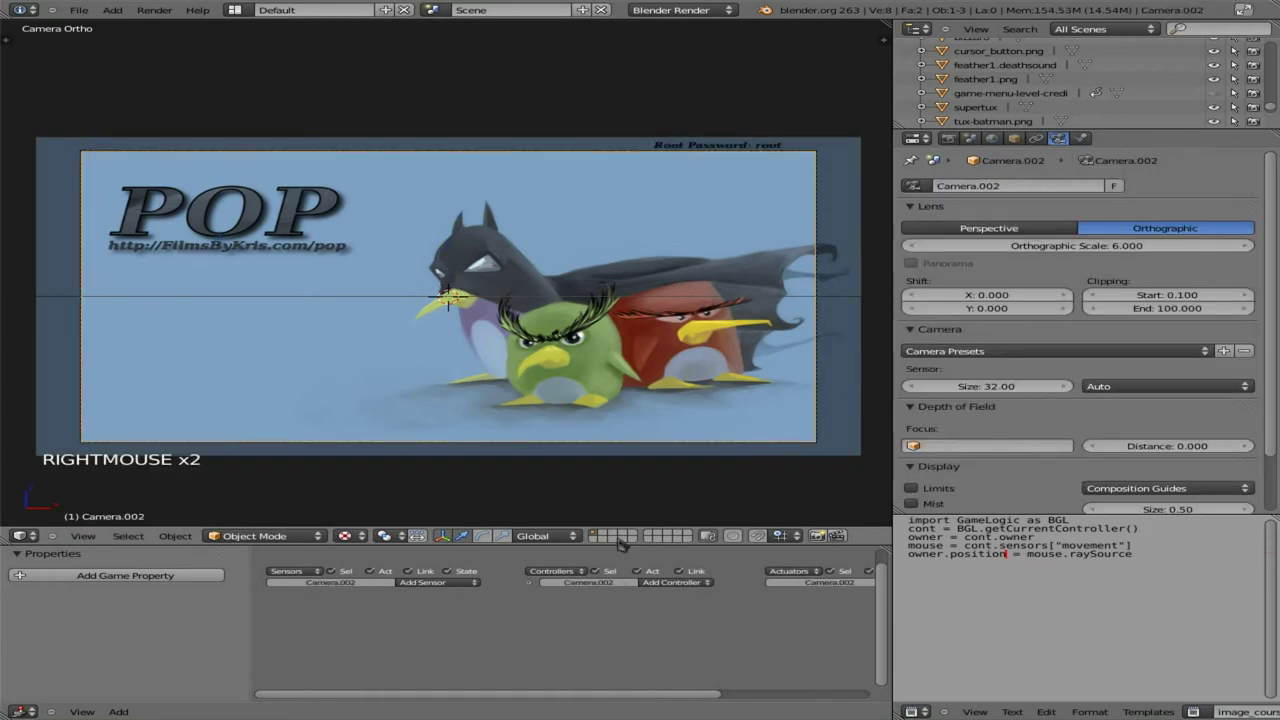
{"action": "left_click", "coordinate": [458, 582]}
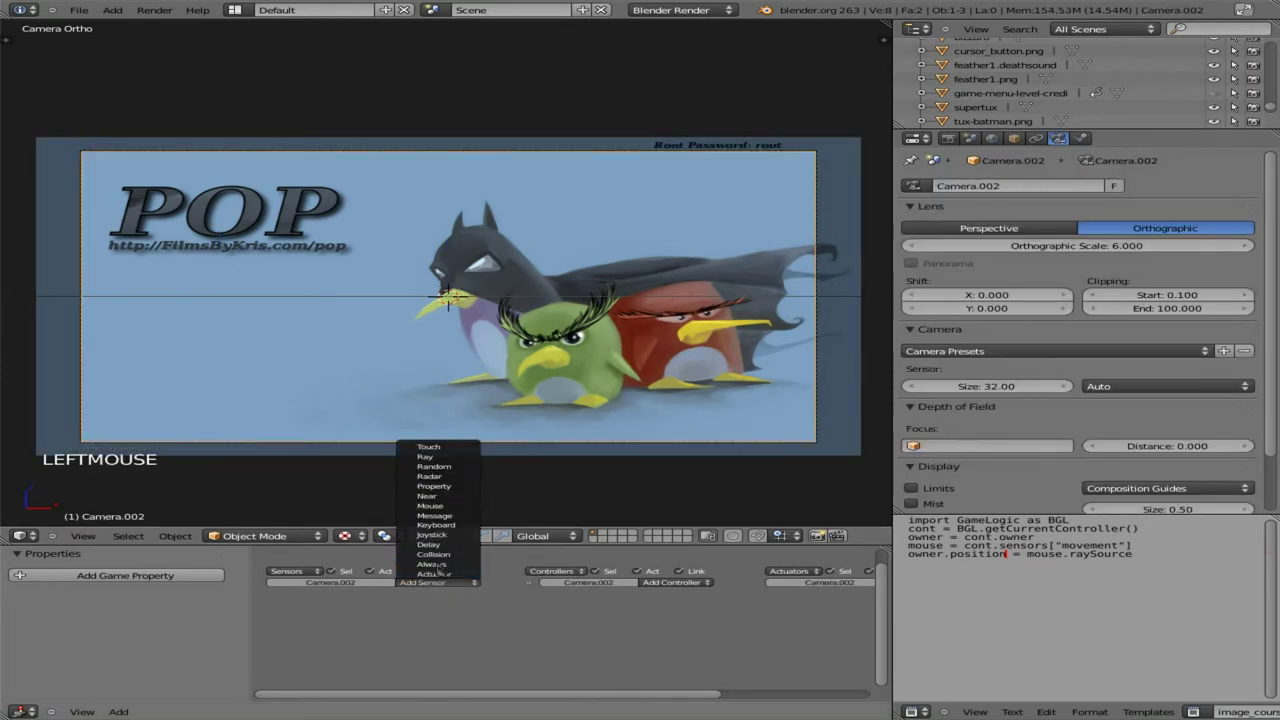
{"action": "left_click", "coordinate": [432, 564]}
- Add a Python controller running Mouse_Cursor.py, link it to the Always sensor, and test-run
{"action": "left_click", "coordinate": [676, 582]}
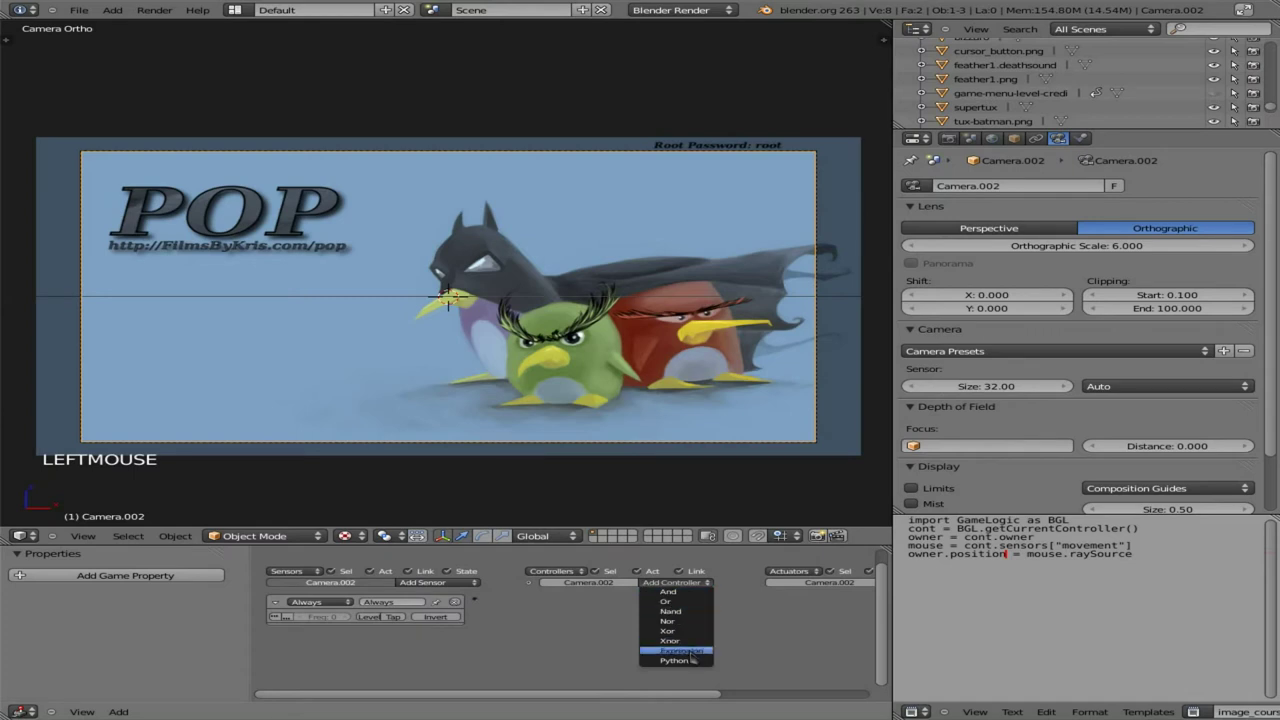
{"action": "left_click", "coordinate": [674, 660]}
{"action": "left_click", "coordinate": [597, 618]}
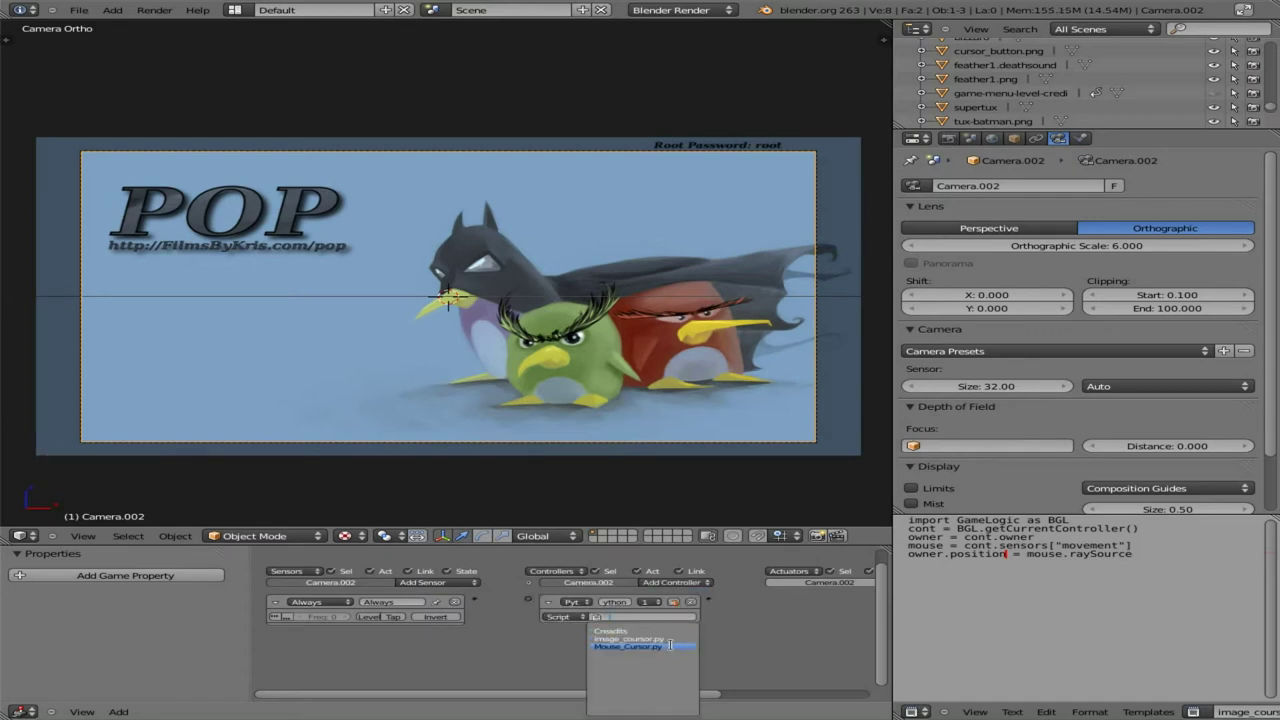
{"action": "left_click", "coordinate": [645, 646]}
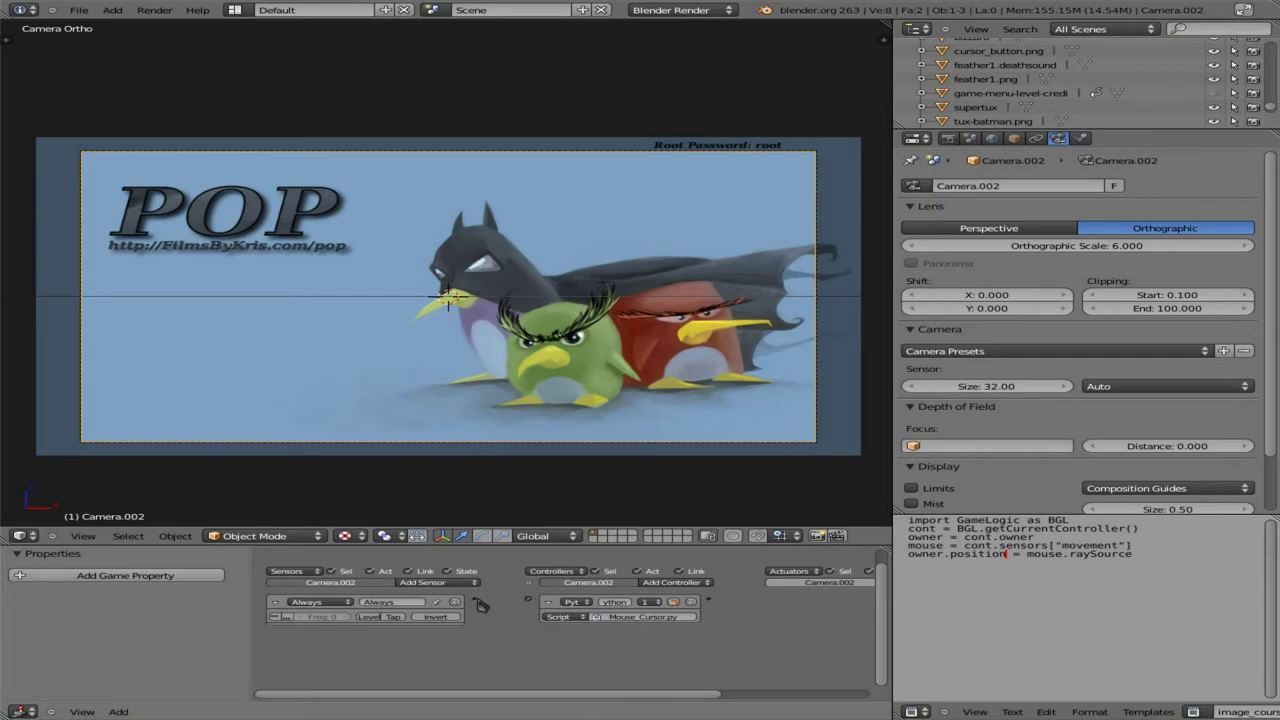
{"action": "left_click_drag", "start_coordinate": [477, 600], "coordinate": [529, 600]}
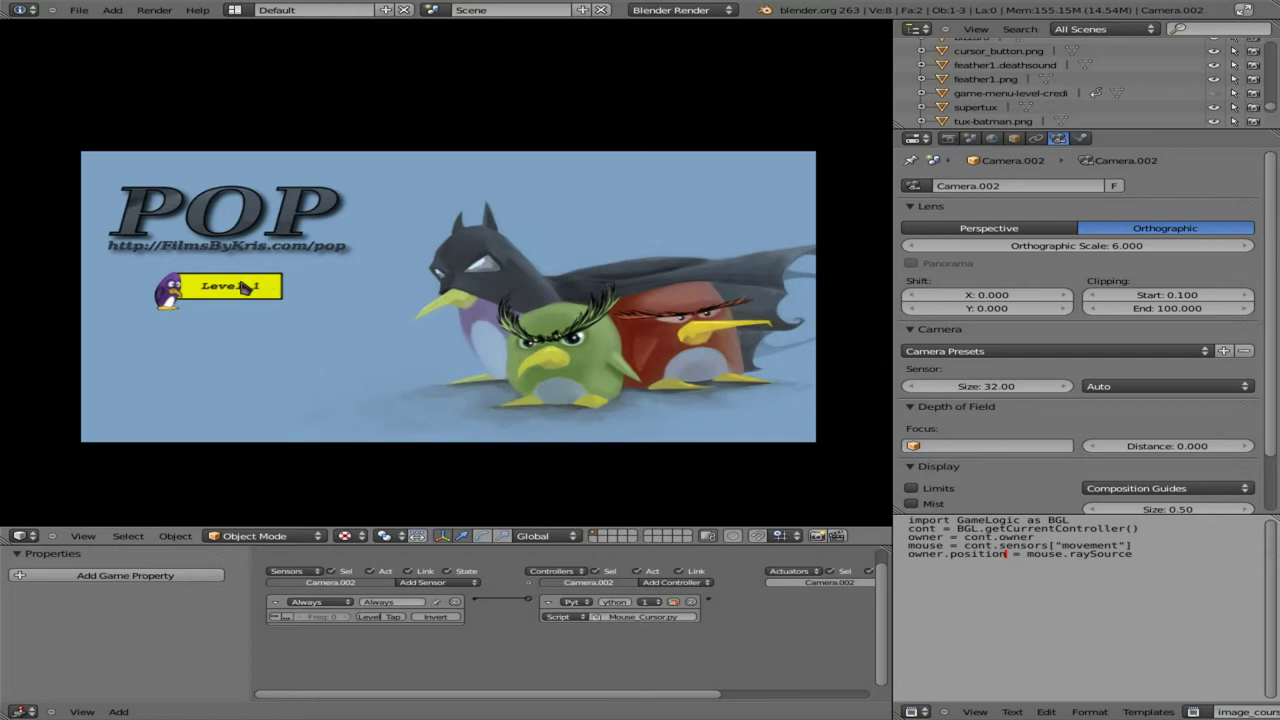
{"action": "key", "text": "Escape"}
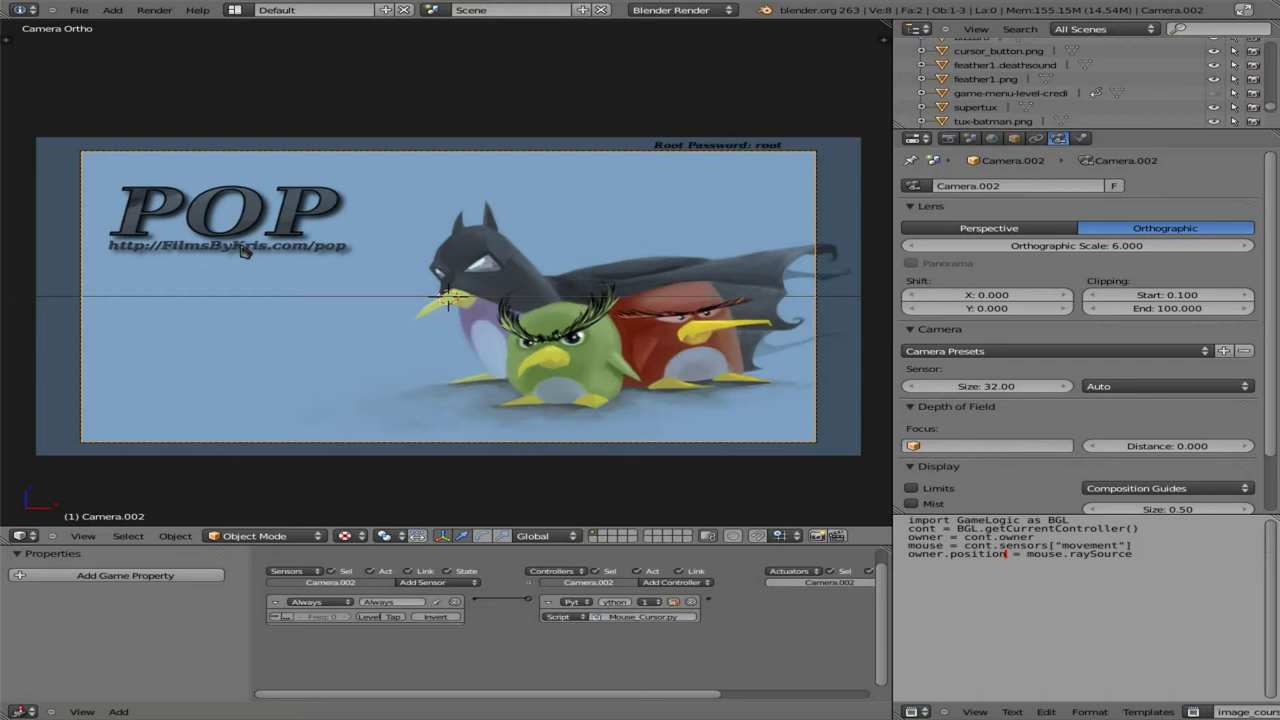
- From the right-side view, push the popWallpaper_A.png plane back behind the button
{"action": "key", "text": "KP_3"}
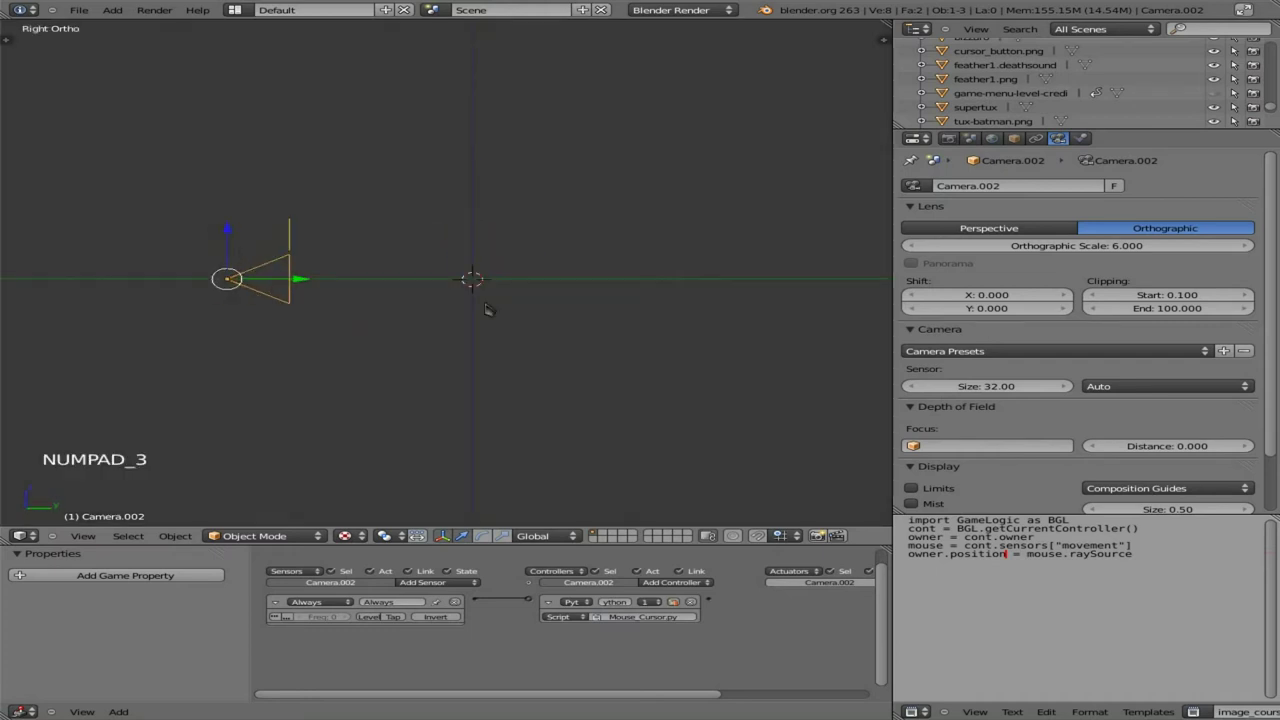
{"action": "scroll", "coordinate": [487, 309], "scroll_direction": "up", "scroll_amount": 2}
{"action": "right_click", "coordinate": [476, 302]}
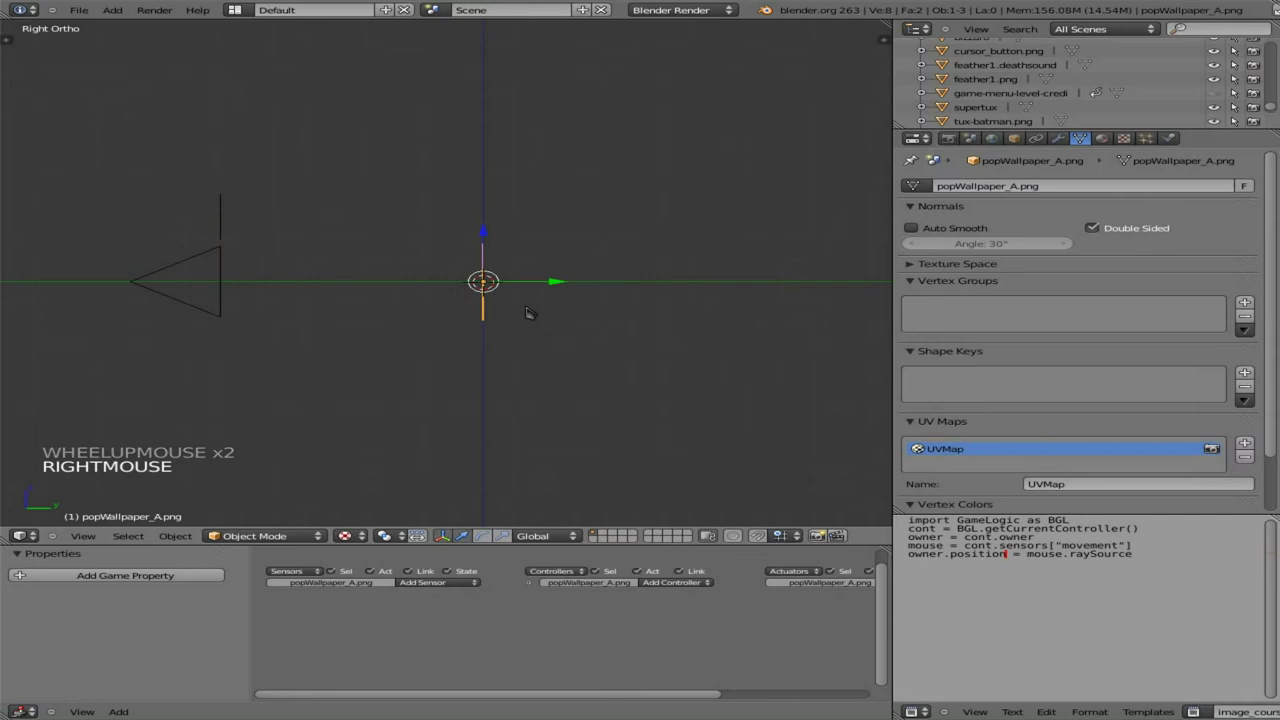
{"action": "key", "text": "g"}
{"action": "key", "text": "g"}
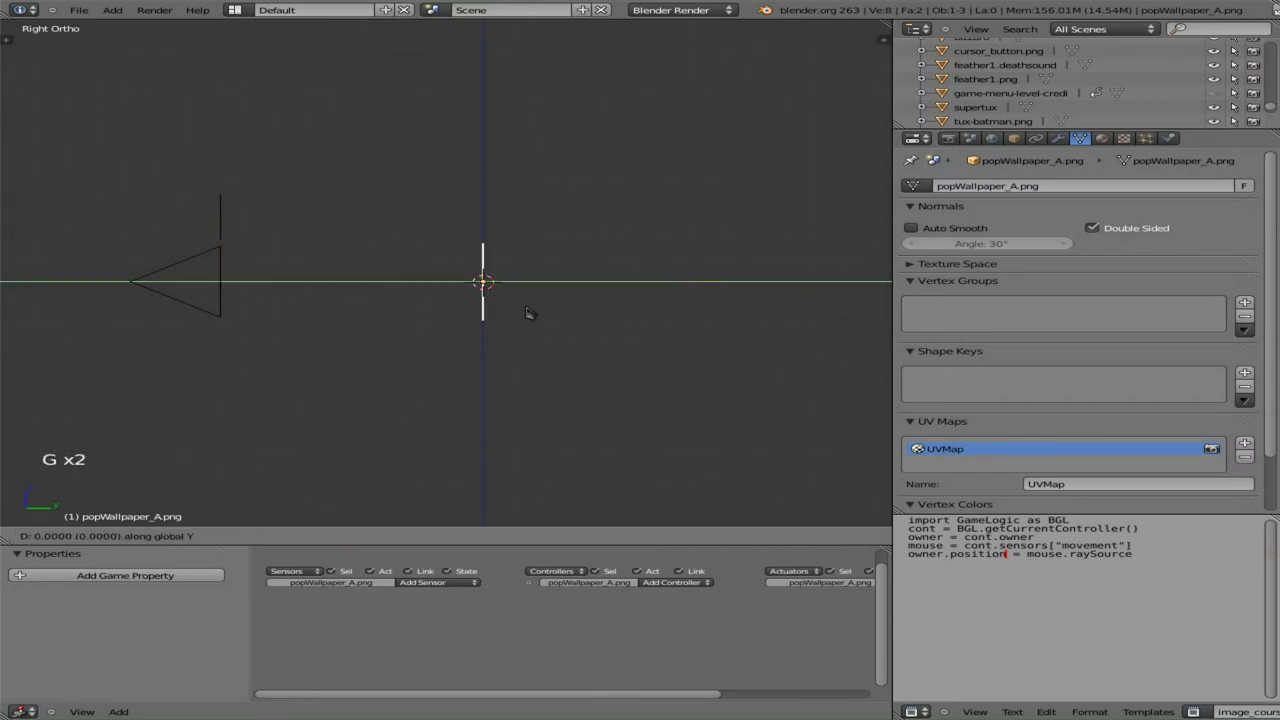
{"action": "left_click", "coordinate": [543, 309]}
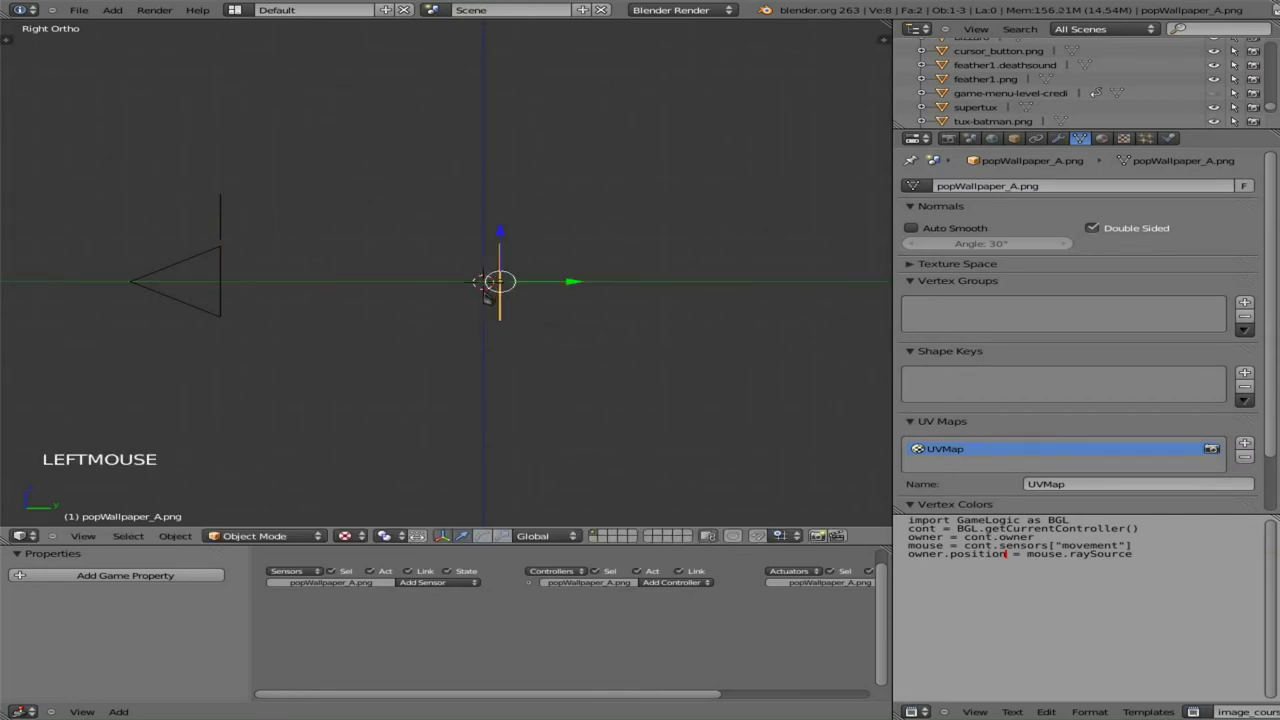
- Select the Level1_btn.png plane, return to camera view, and test-run the menu
{"action": "right_click", "coordinate": [487, 300]}
{"action": "right_click", "coordinate": [500, 298]}
{"action": "right_click", "coordinate": [490, 297]}
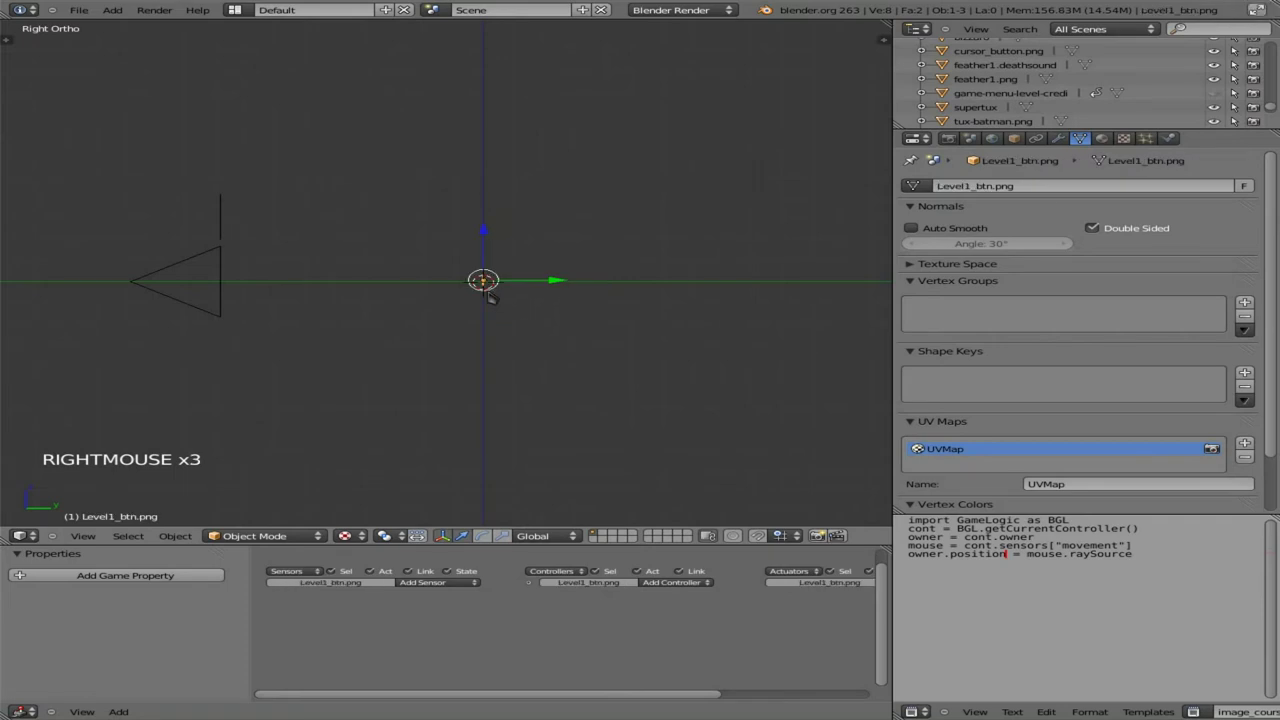
{"action": "key", "text": "KP_0"}
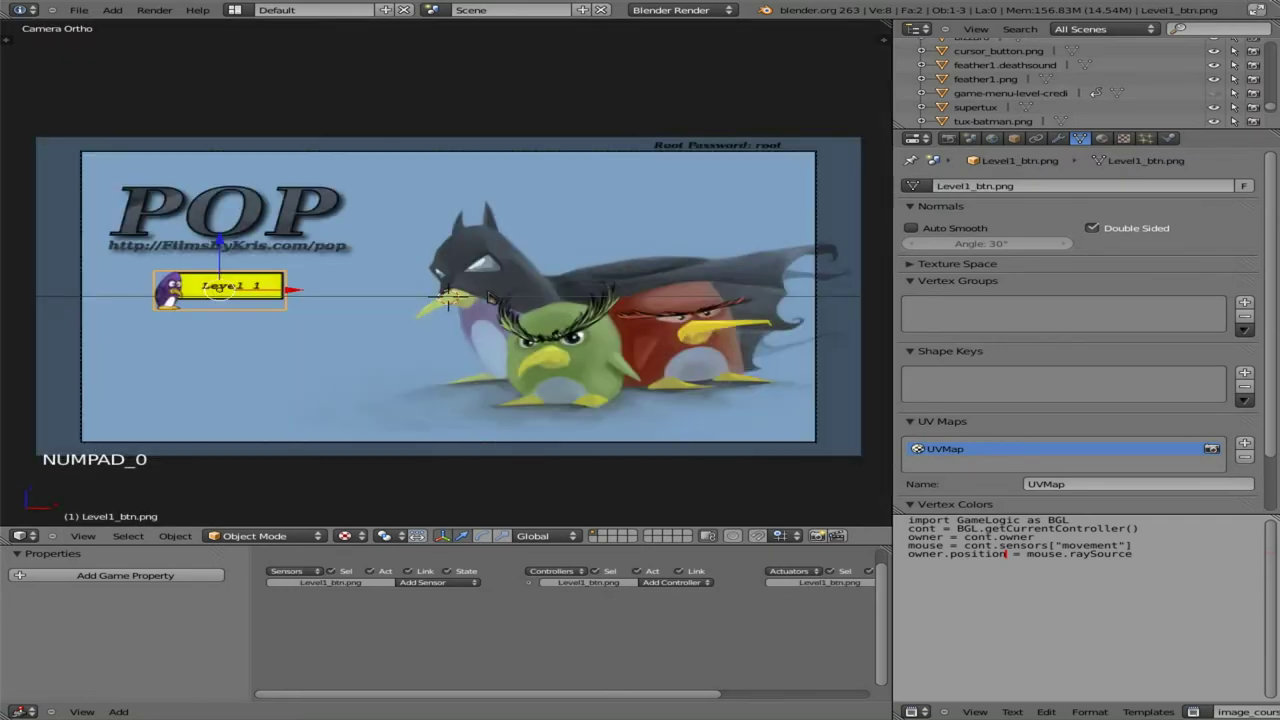
{"action": "key", "text": "p"}
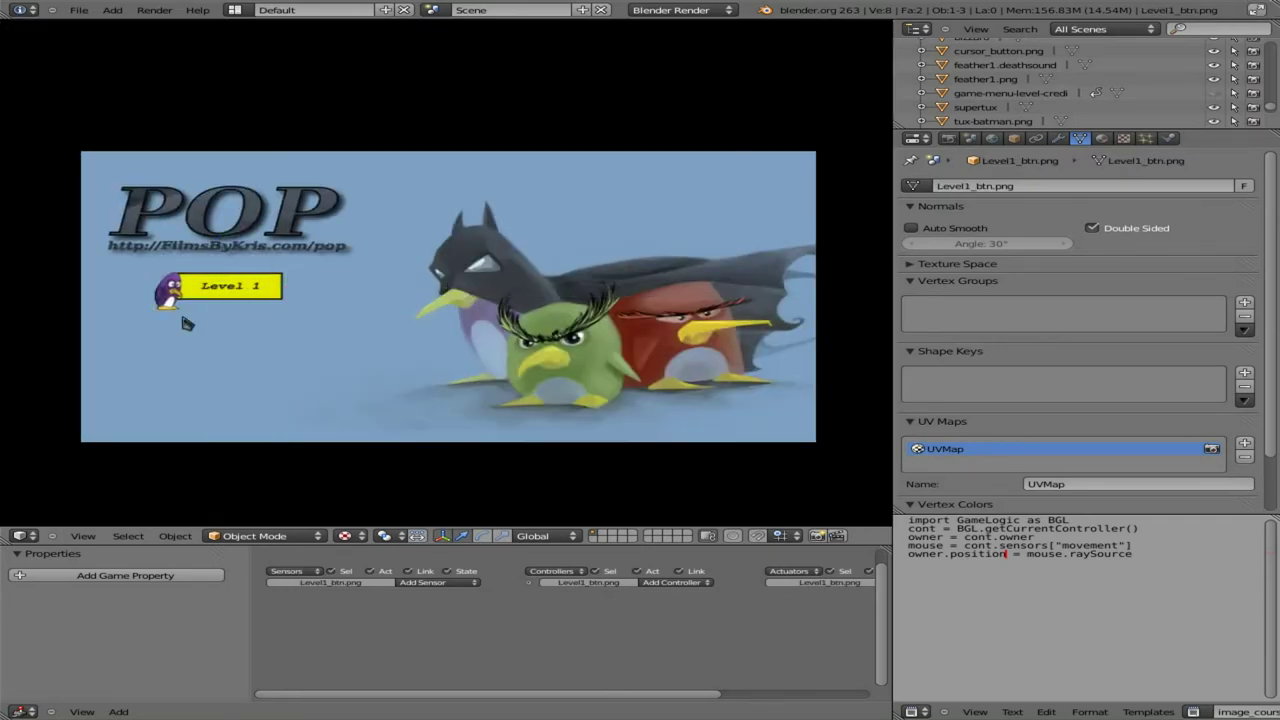
{"action": "key", "text": "Escape"}
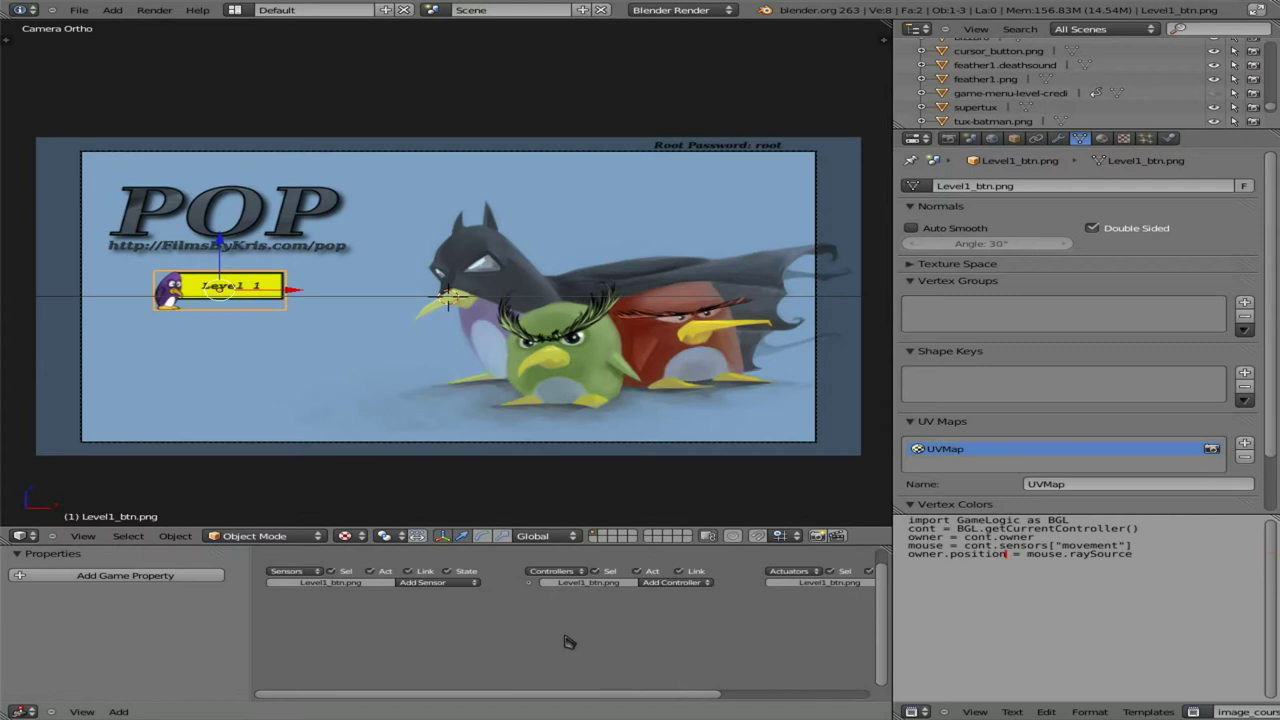
- Maximize the Logic Editor and add two Mouse sensors, the first set to Mouse Over
{"action": "key", "text": "ctrl+Up"}
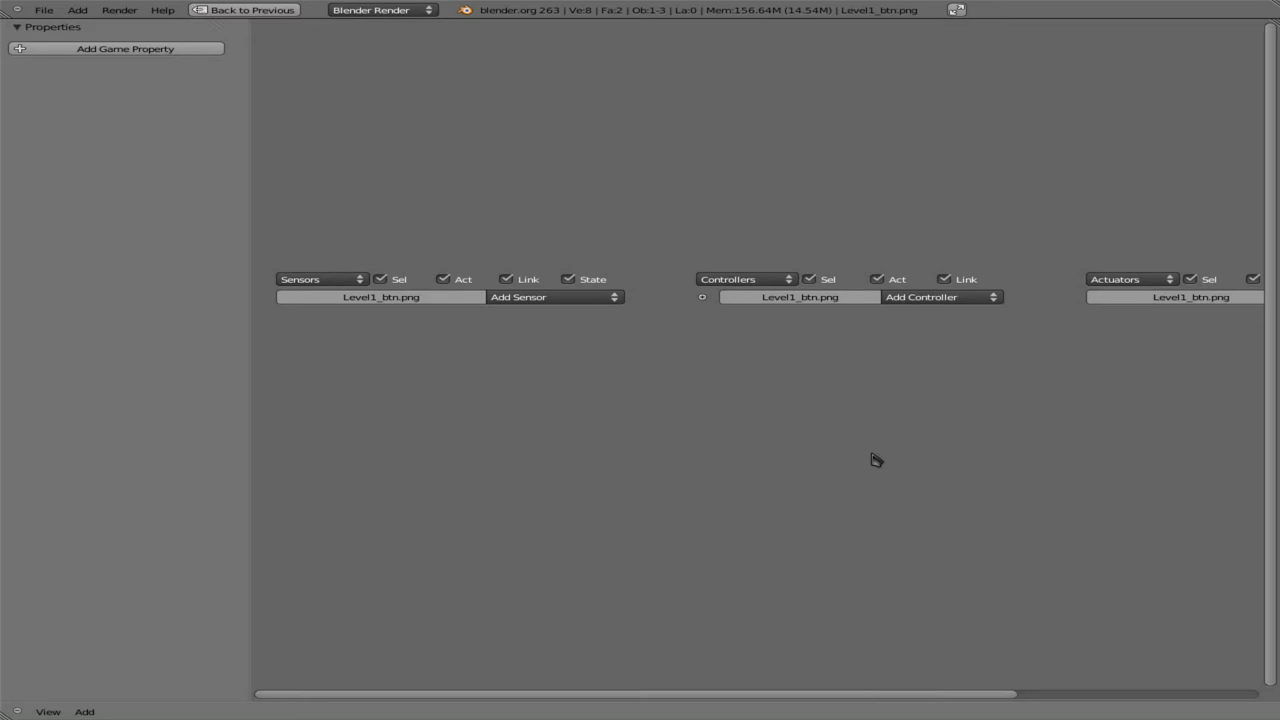
{"action": "left_click", "coordinate": [574, 301]}
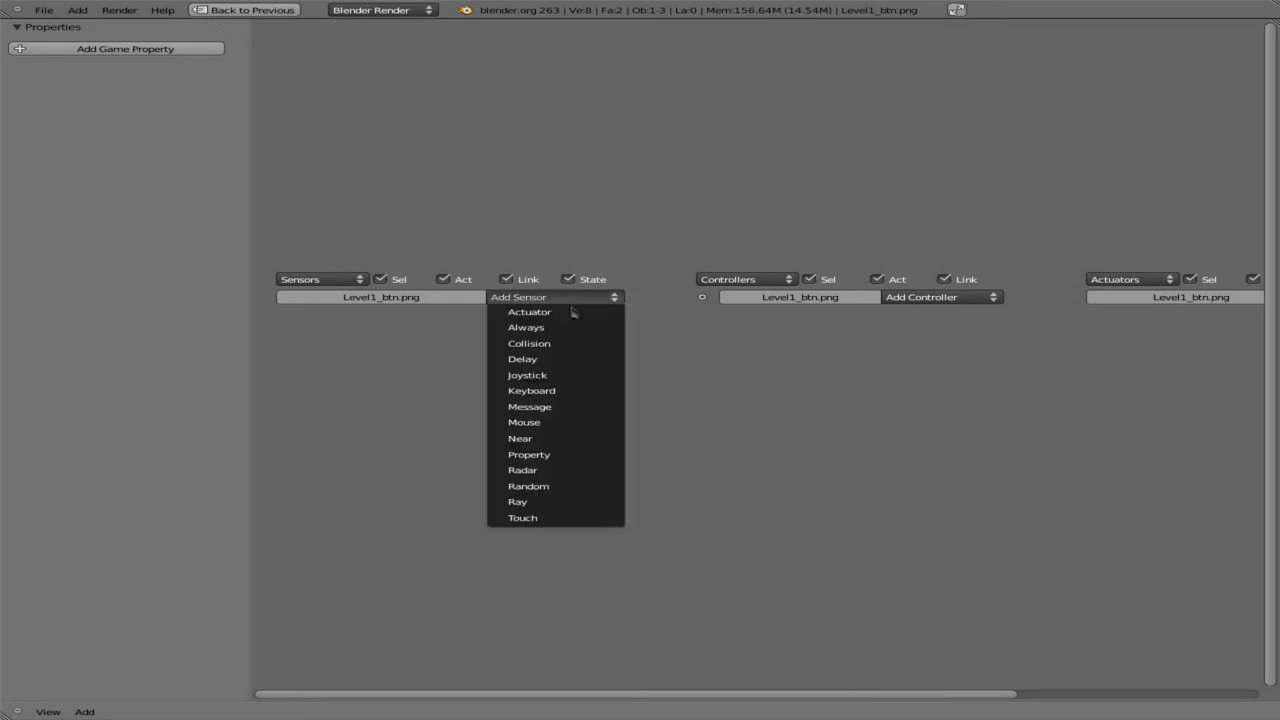
{"action": "left_click", "coordinate": [566, 422]}
{"action": "left_click", "coordinate": [570, 302]}
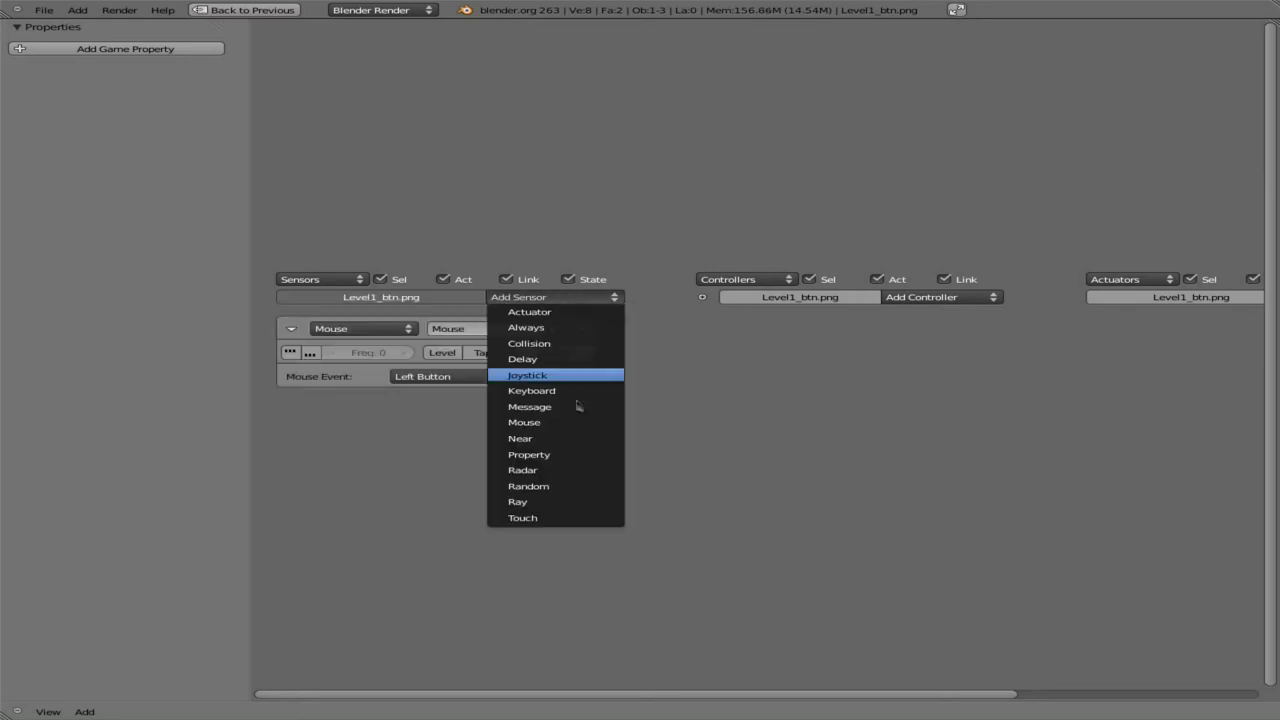
{"action": "left_click", "coordinate": [571, 422]}
{"action": "left_click", "coordinate": [463, 376]}
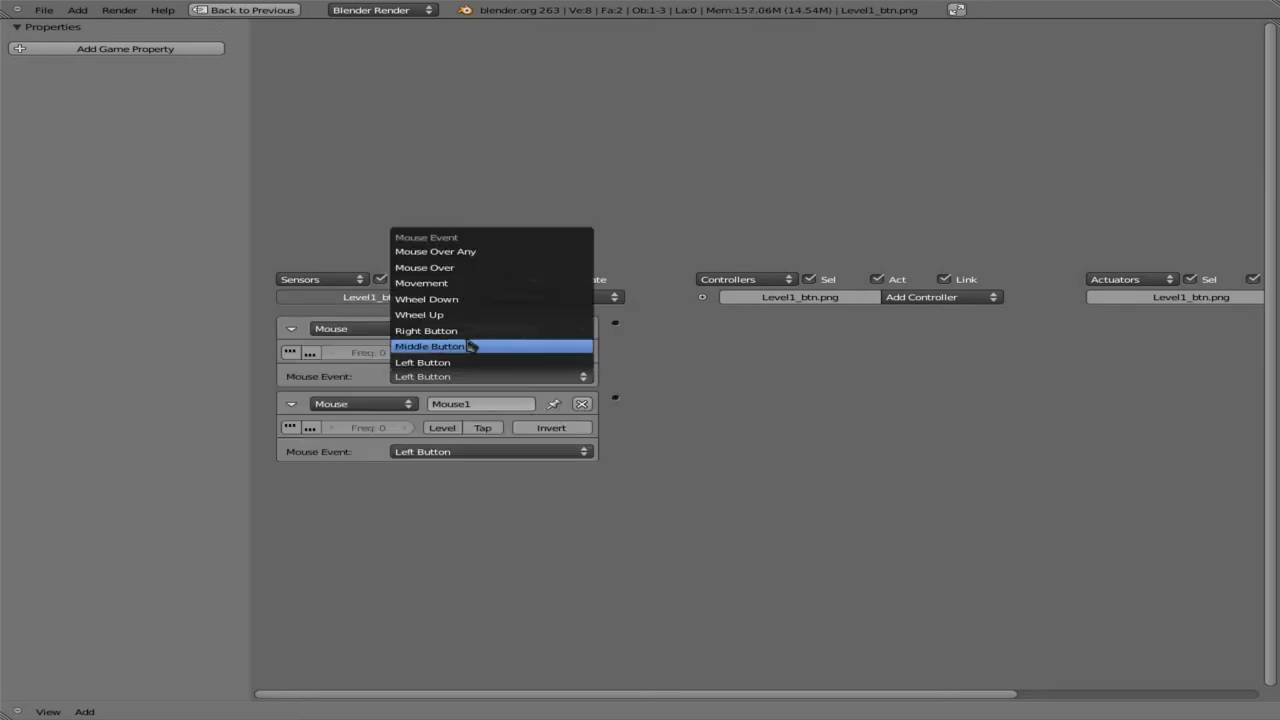
{"action": "left_click", "coordinate": [465, 268]}
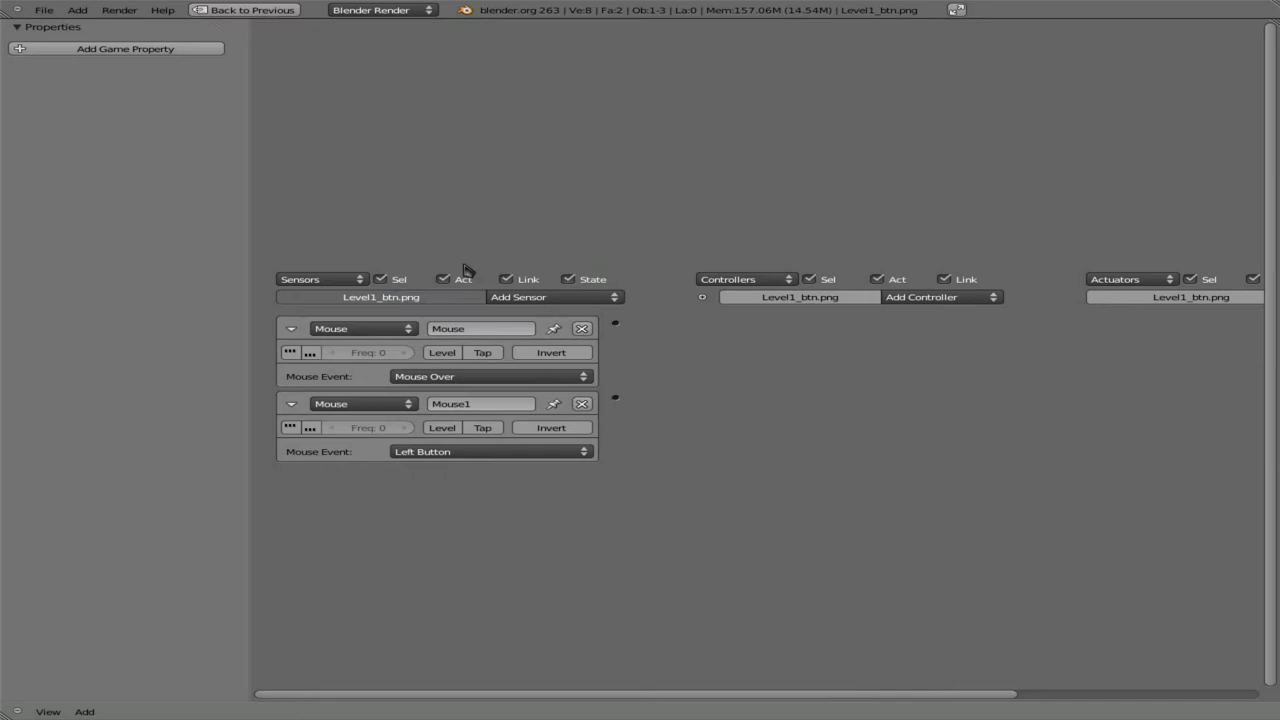
- Add an And controller and wire both Mouse sensors into it
{"action": "left_click", "coordinate": [952, 298]}
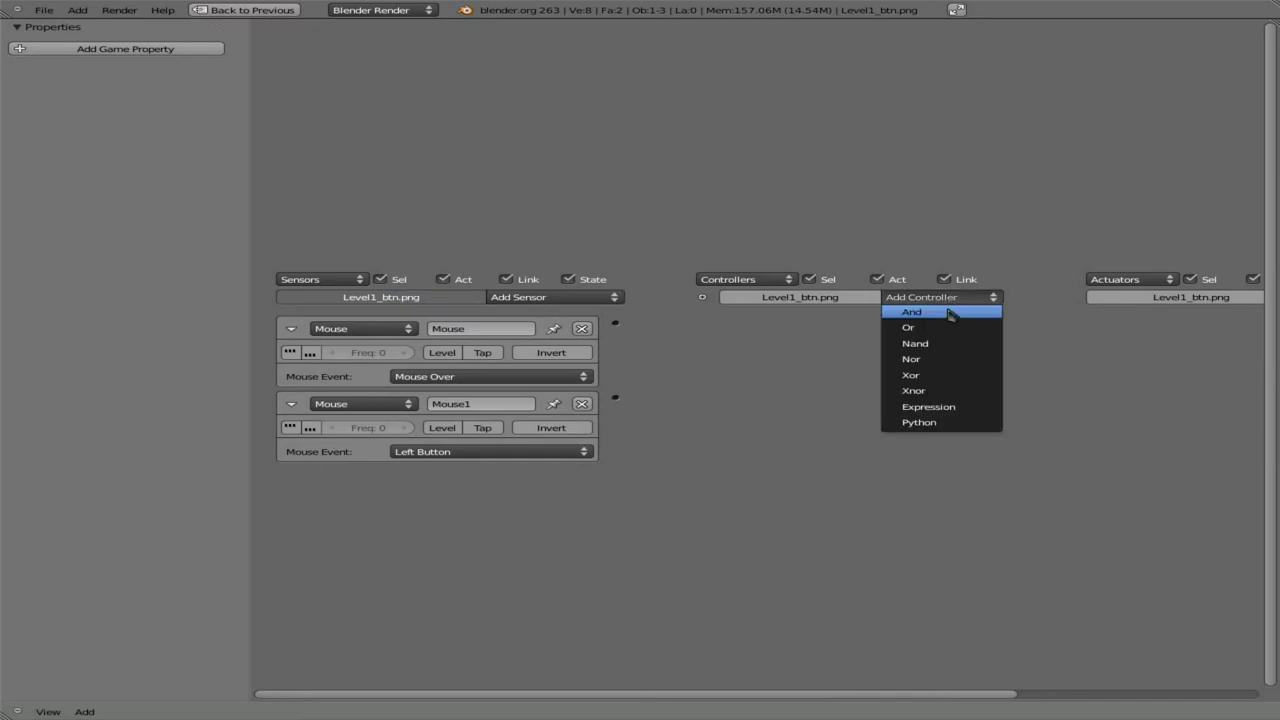
{"action": "left_click", "coordinate": [950, 313]}
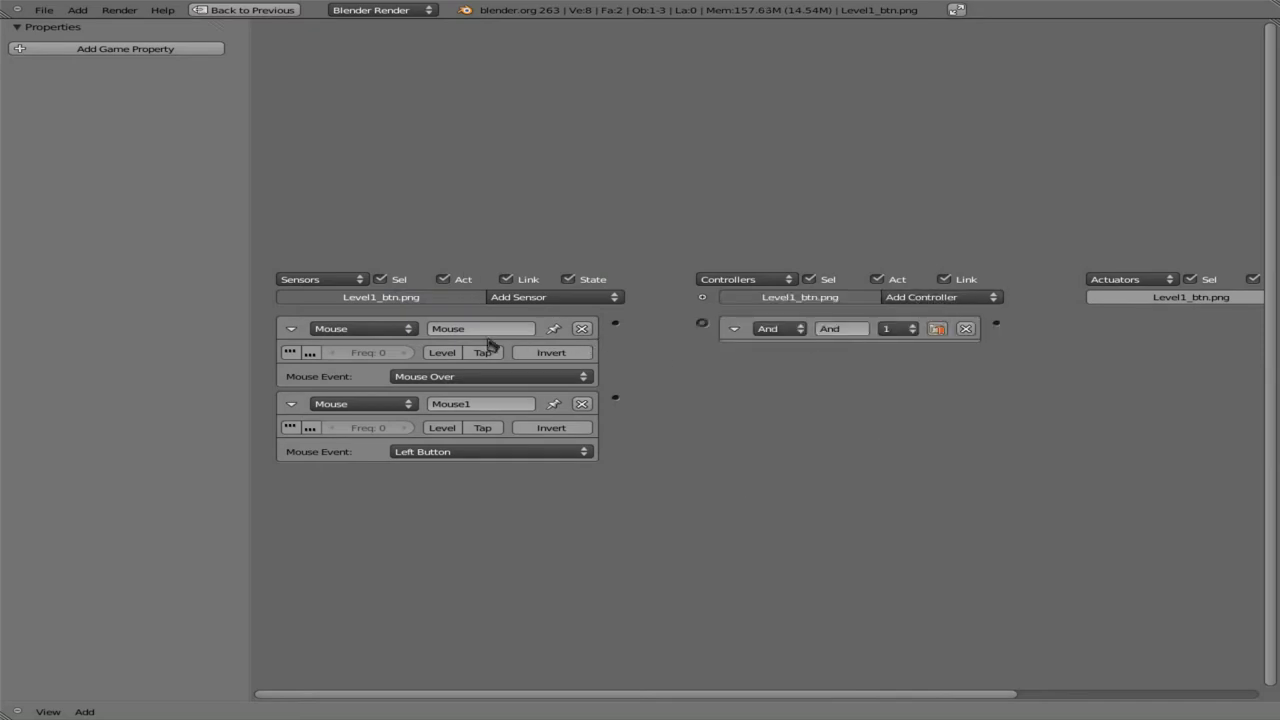
{"action": "left_click_drag", "start_coordinate": [615, 323], "coordinate": [701, 323]}
{"action": "left_click_drag", "start_coordinate": [618, 401], "coordinate": [701, 323]}
- Link the And controller to a Scene actuator set to Set Scene Level1, then restore the layout
{"action": "middle_click_drag", "start_coordinate": [1074, 431], "coordinate": [545, 449]}
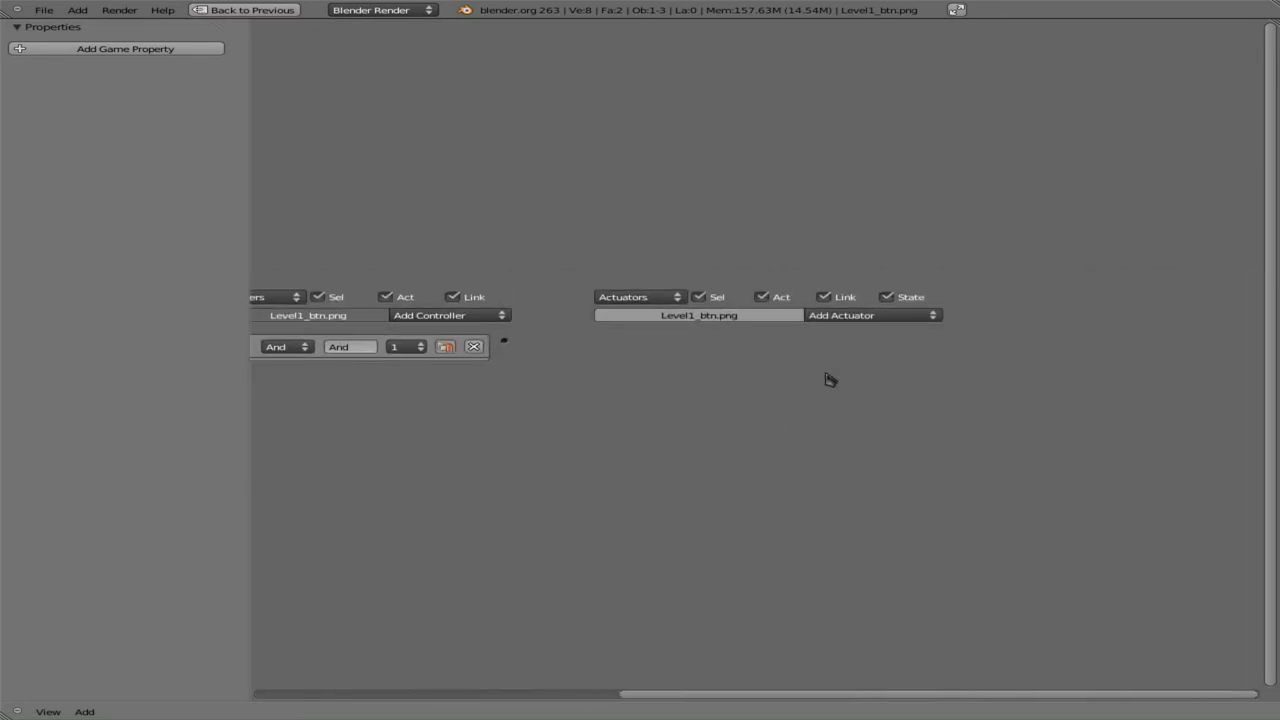
{"action": "left_click", "coordinate": [857, 322]}
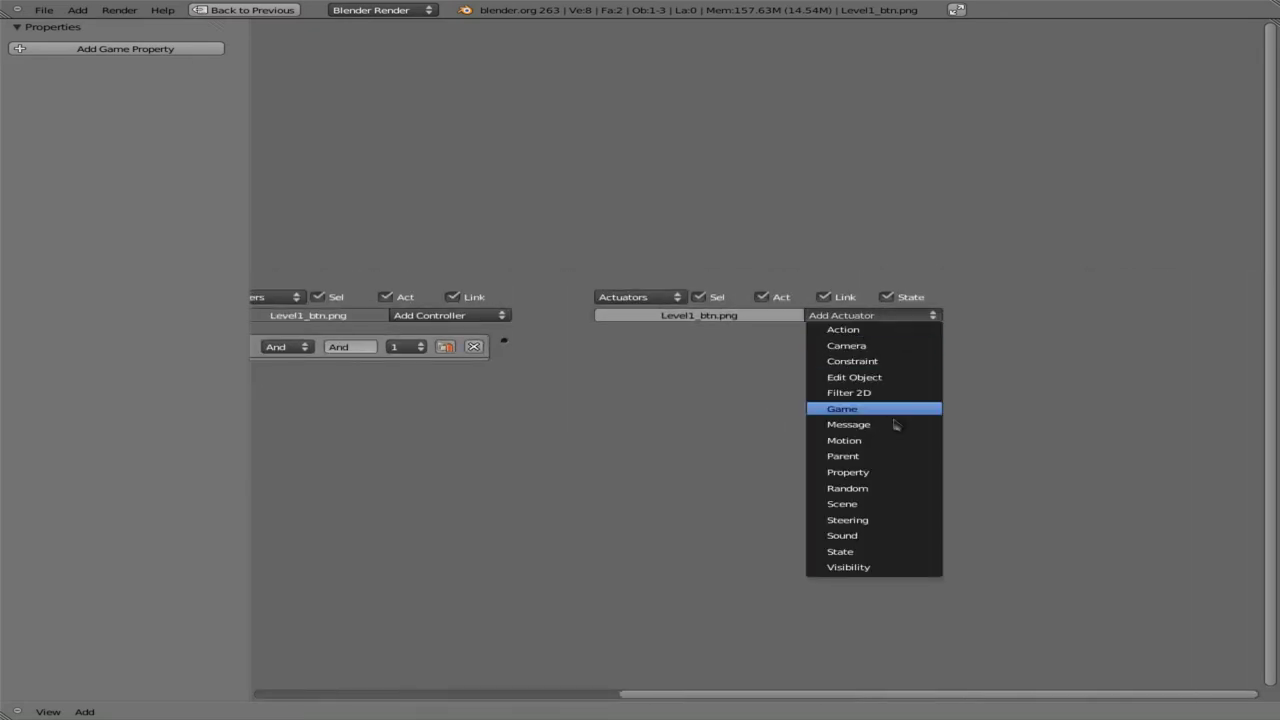
{"action": "left_click", "coordinate": [875, 507]}
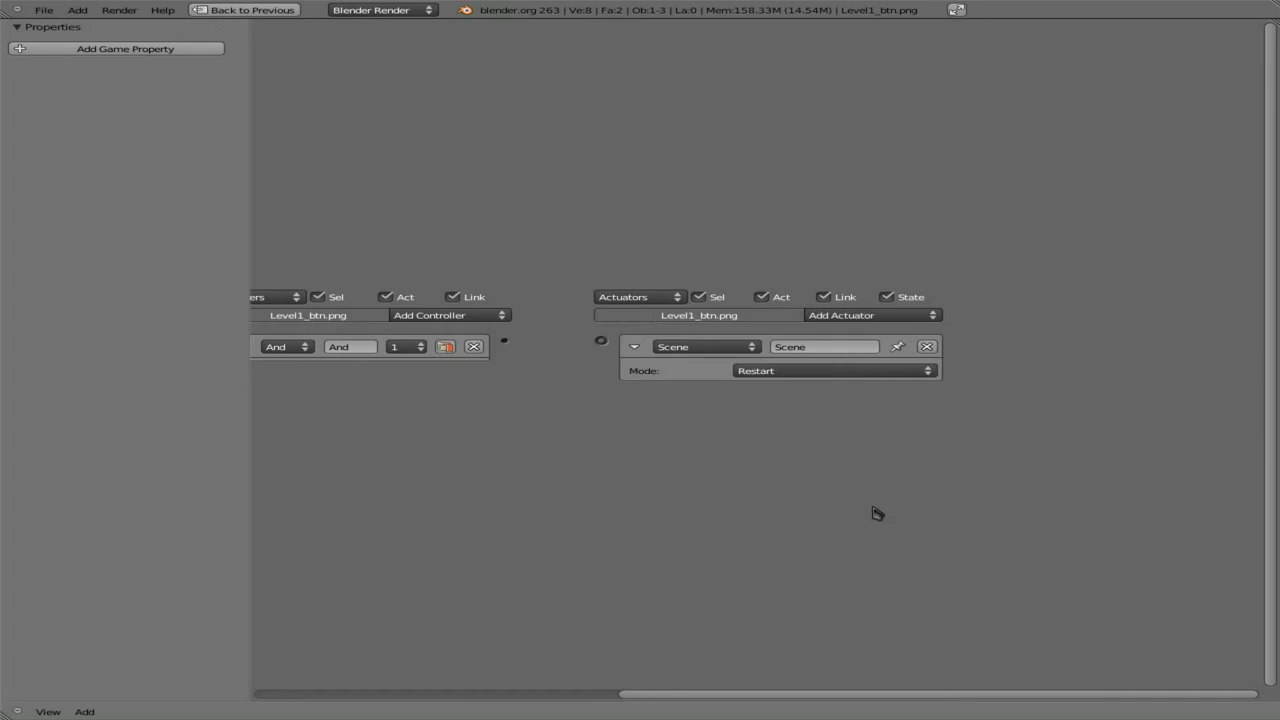
{"action": "left_click", "coordinate": [800, 371]}
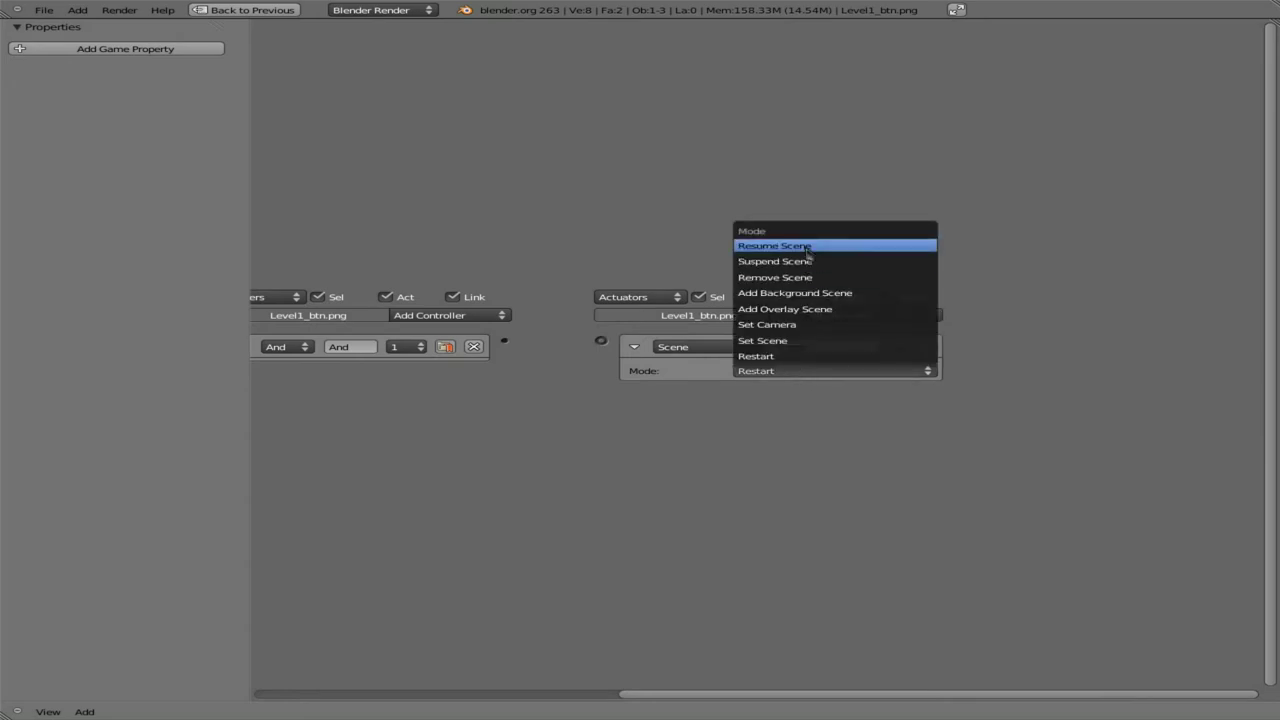
{"action": "left_click", "coordinate": [800, 341]}
{"action": "left_click_drag", "start_coordinate": [504, 340], "coordinate": [600, 340]}
{"action": "left_click", "coordinate": [813, 391]}
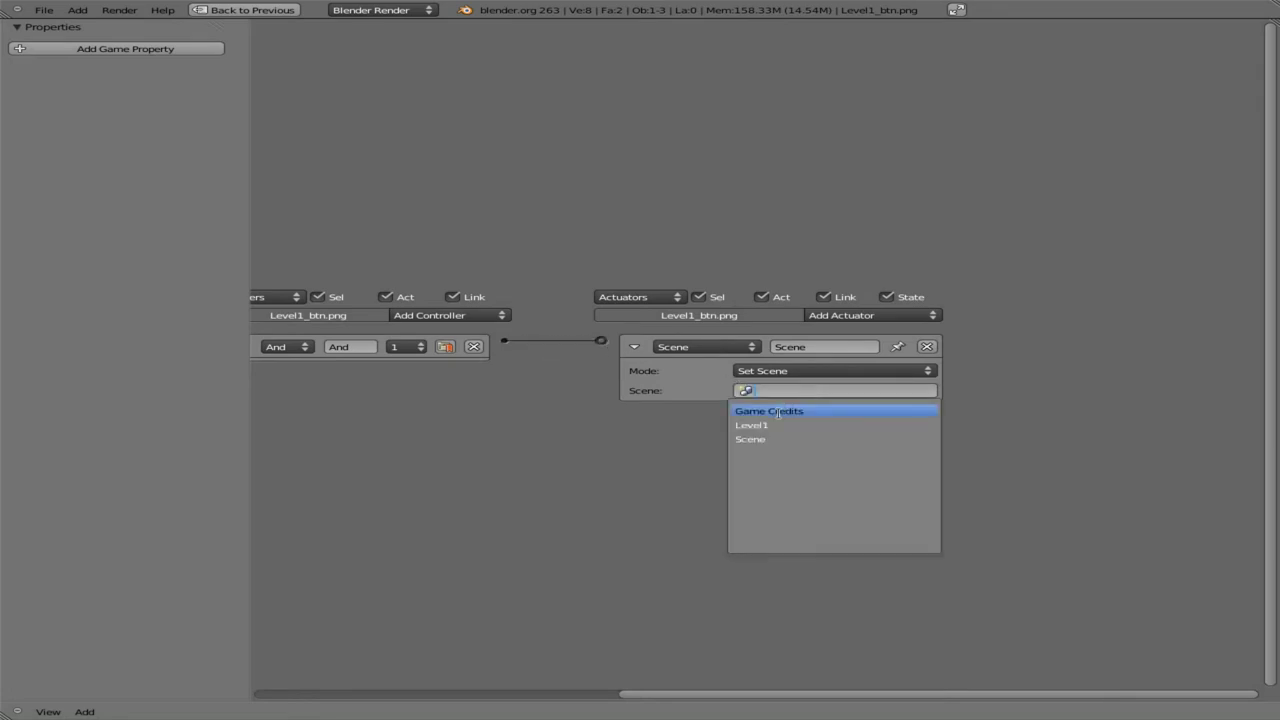
{"action": "left_click", "coordinate": [779, 424]}
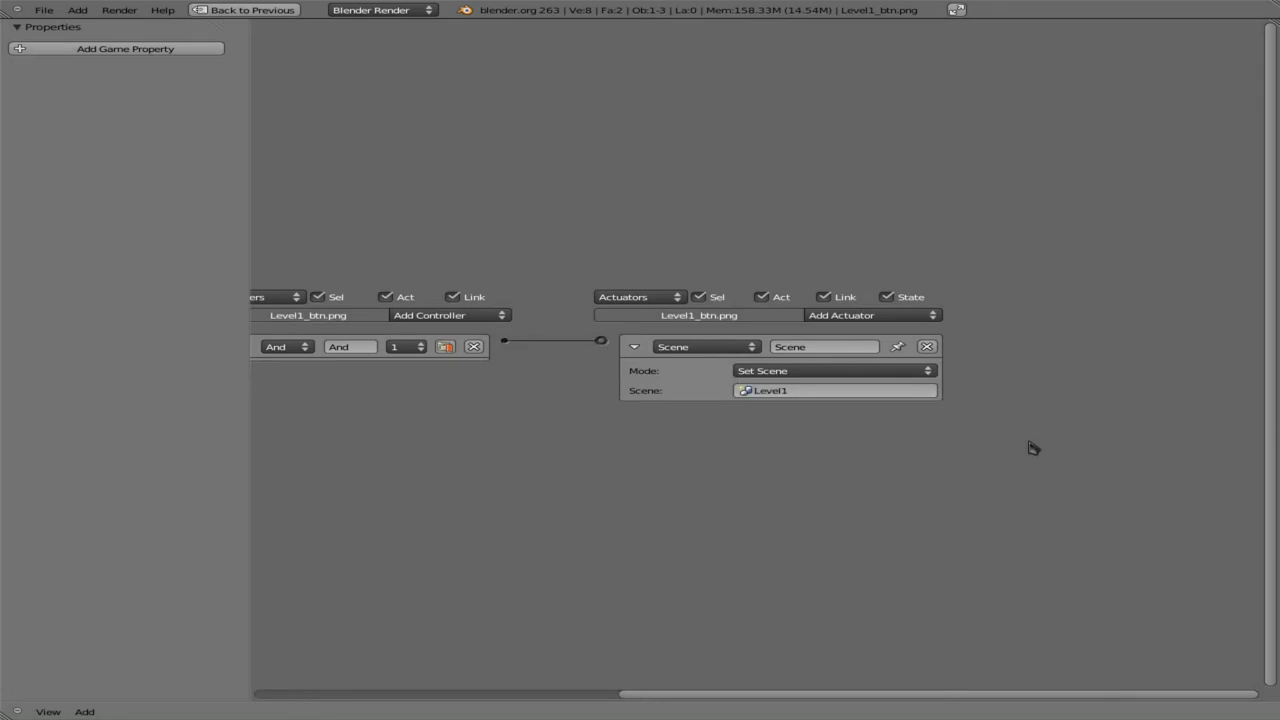
{"action": "key", "text": "ctrl+Down"}
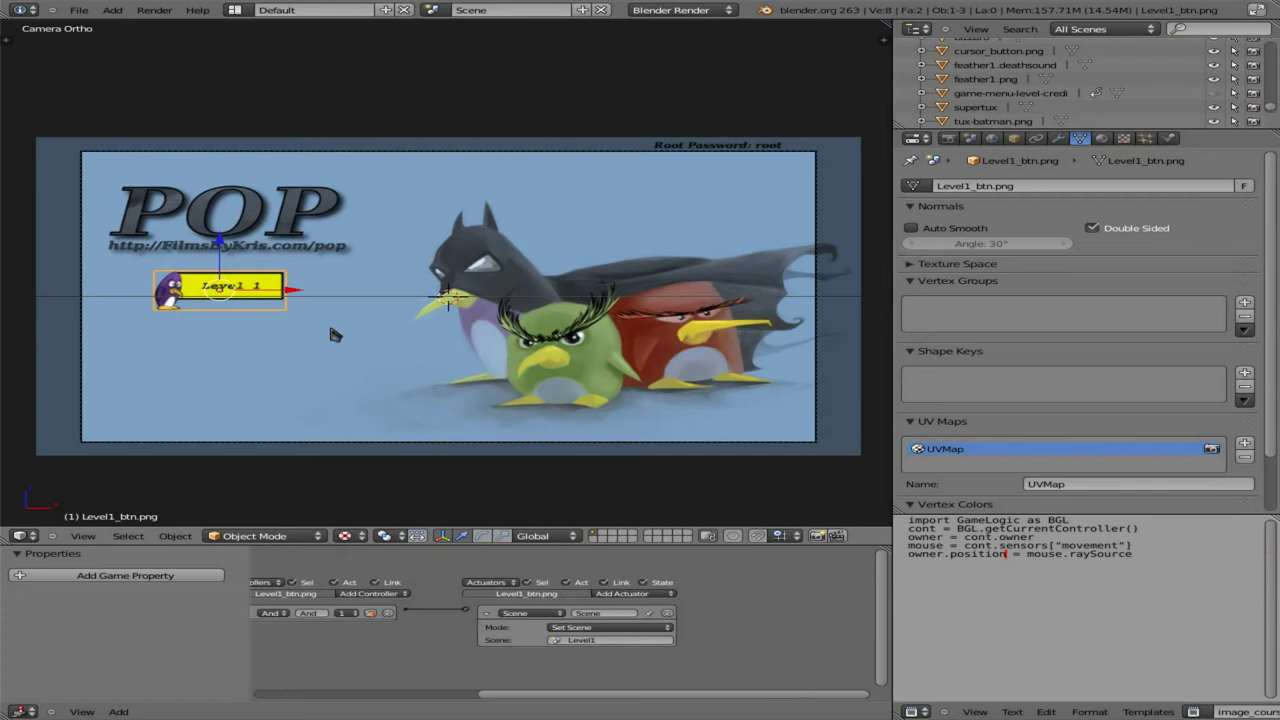
{"action": "key", "text": "p"}
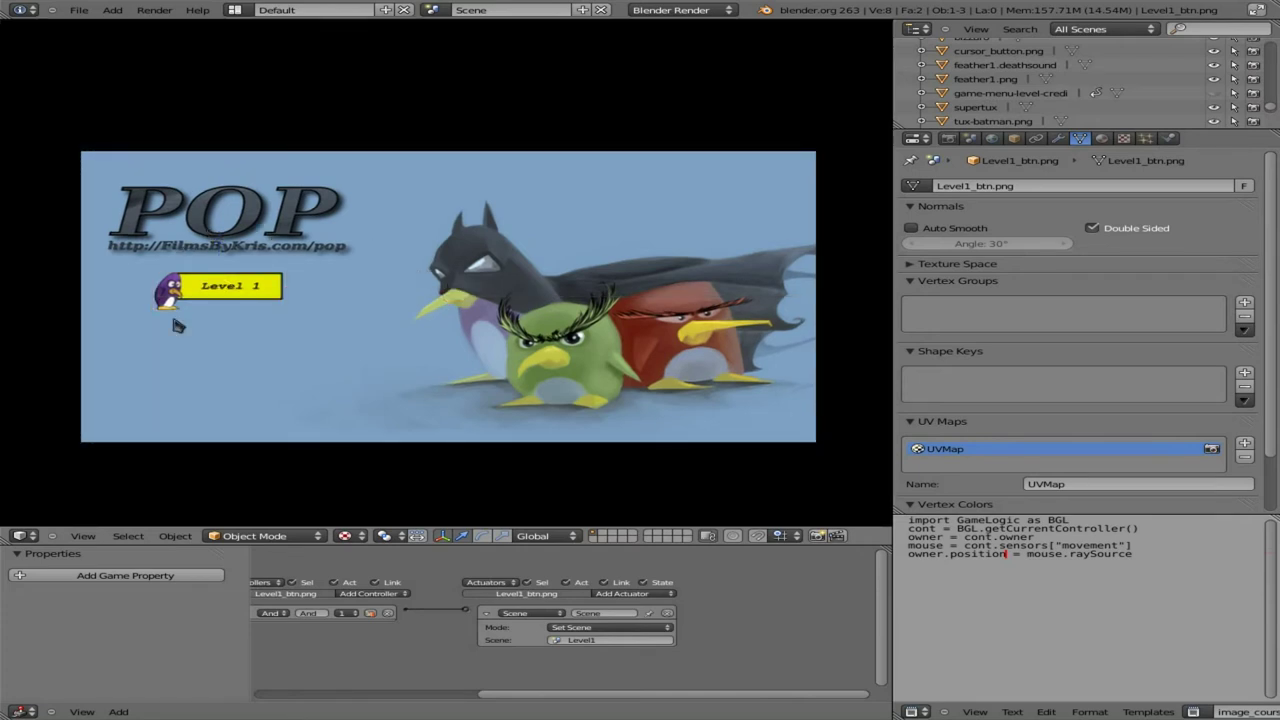
{"action": "left_click", "coordinate": [222, 290]}
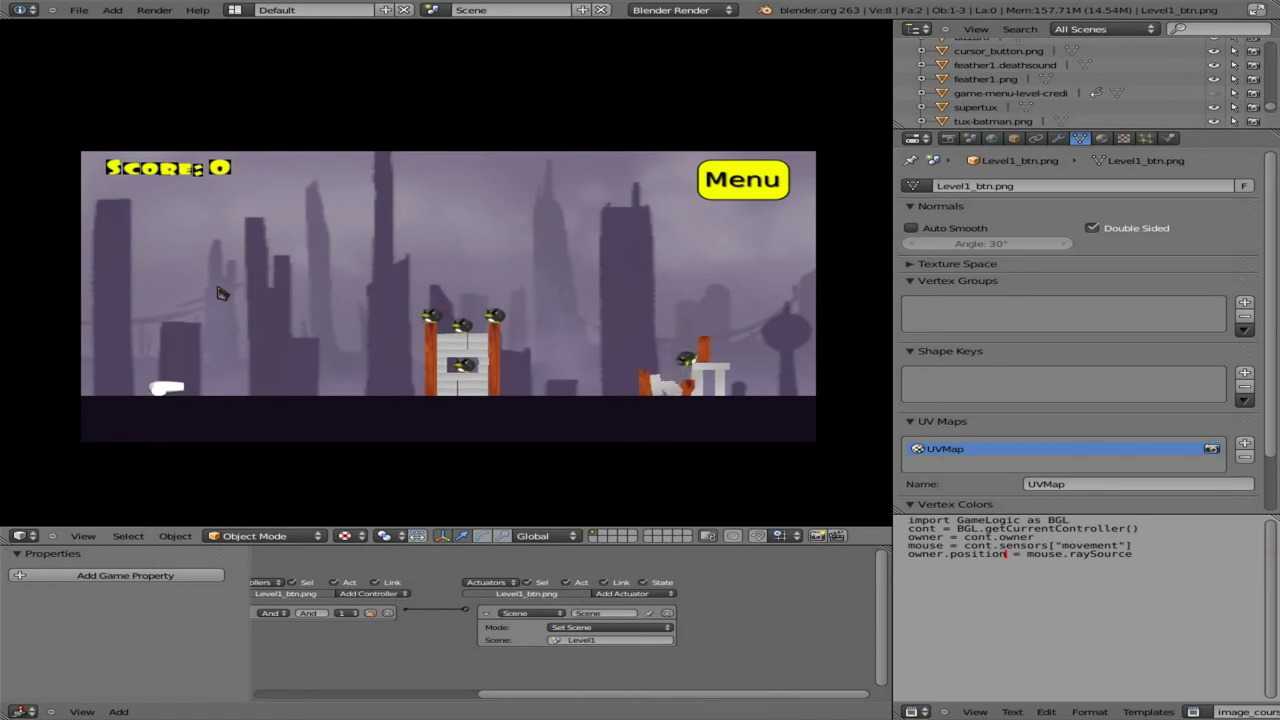
{"action": "left_click", "coordinate": [222, 293]}
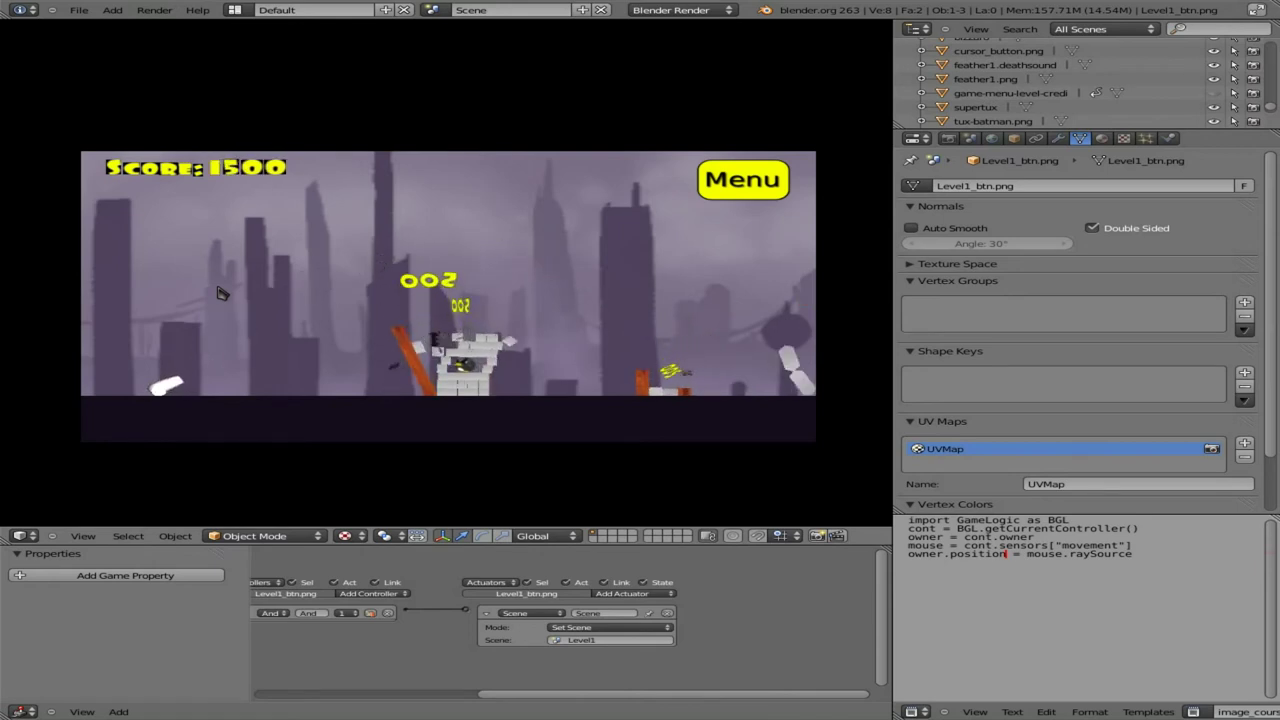
{"action": "key", "text": "Escape"}
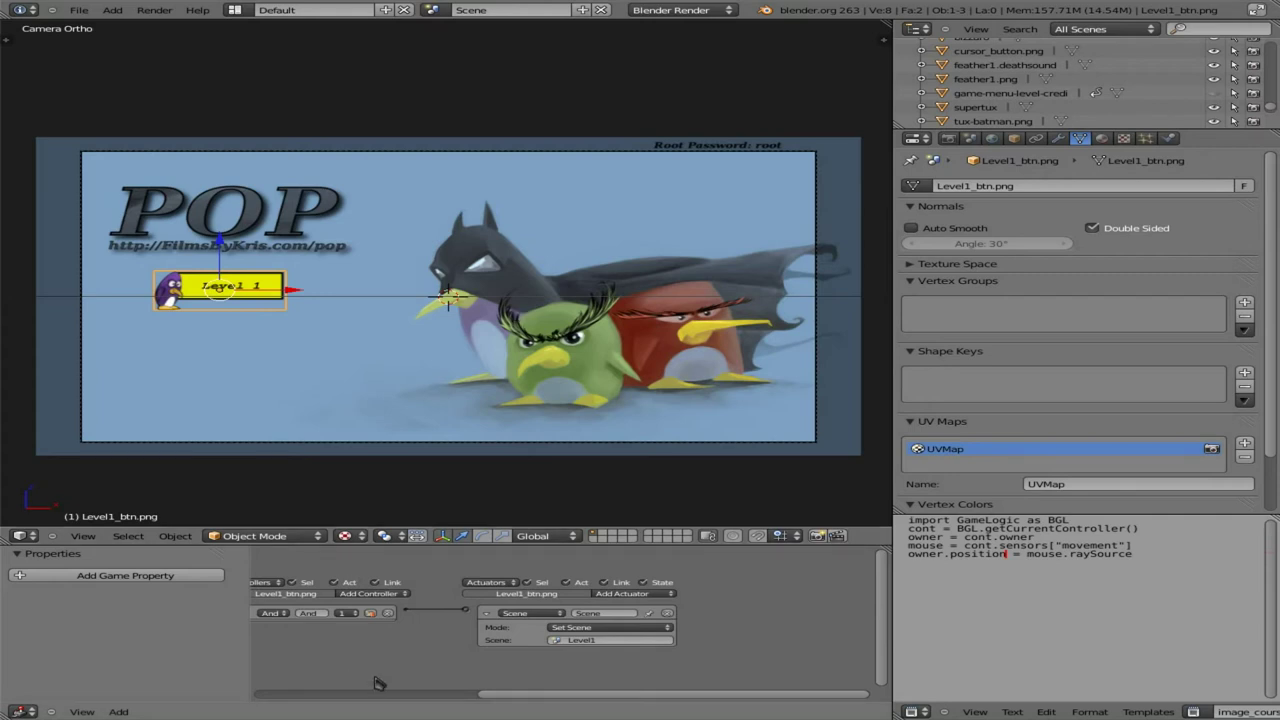
- Collapse both Mouse sensor blocks in the Logic Editor
{"action": "middle_click_drag", "start_coordinate": [382, 664], "coordinate": [737, 634]}
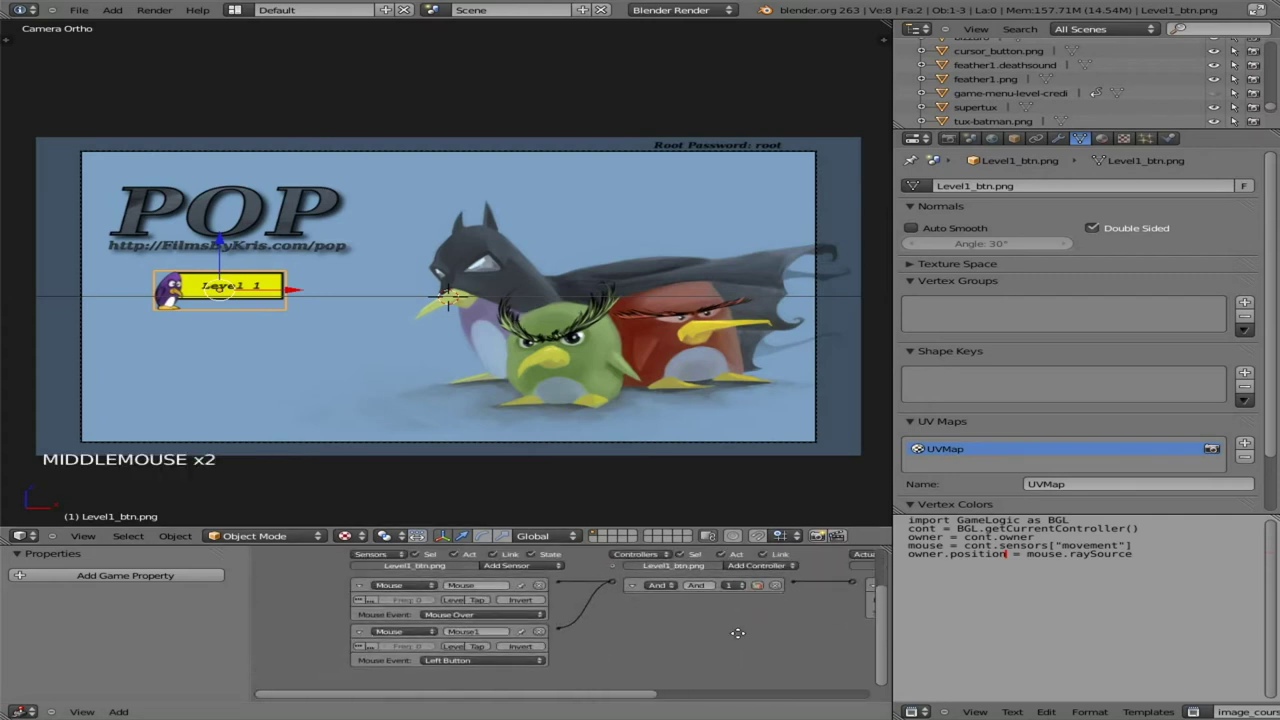
{"action": "left_click", "coordinate": [359, 631]}
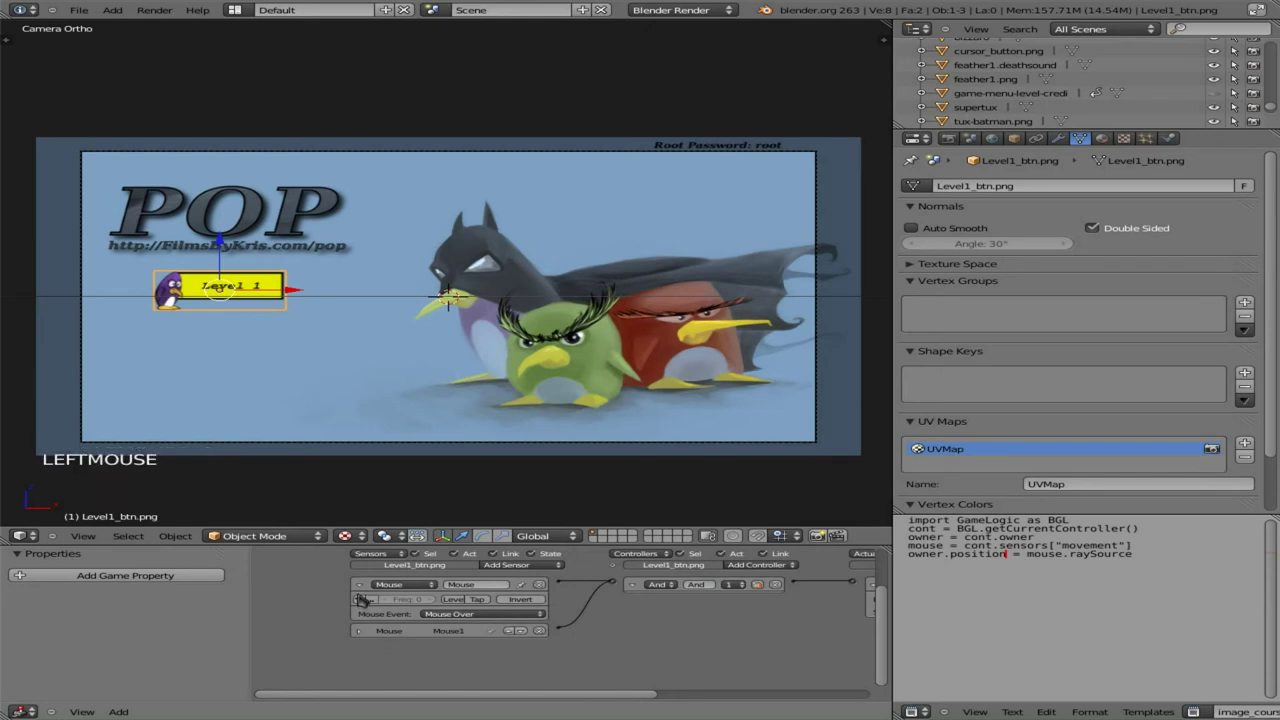
{"action": "left_click", "coordinate": [359, 585]}
{"action": "middle_click_drag", "start_coordinate": [625, 644], "coordinate": [548, 638]}
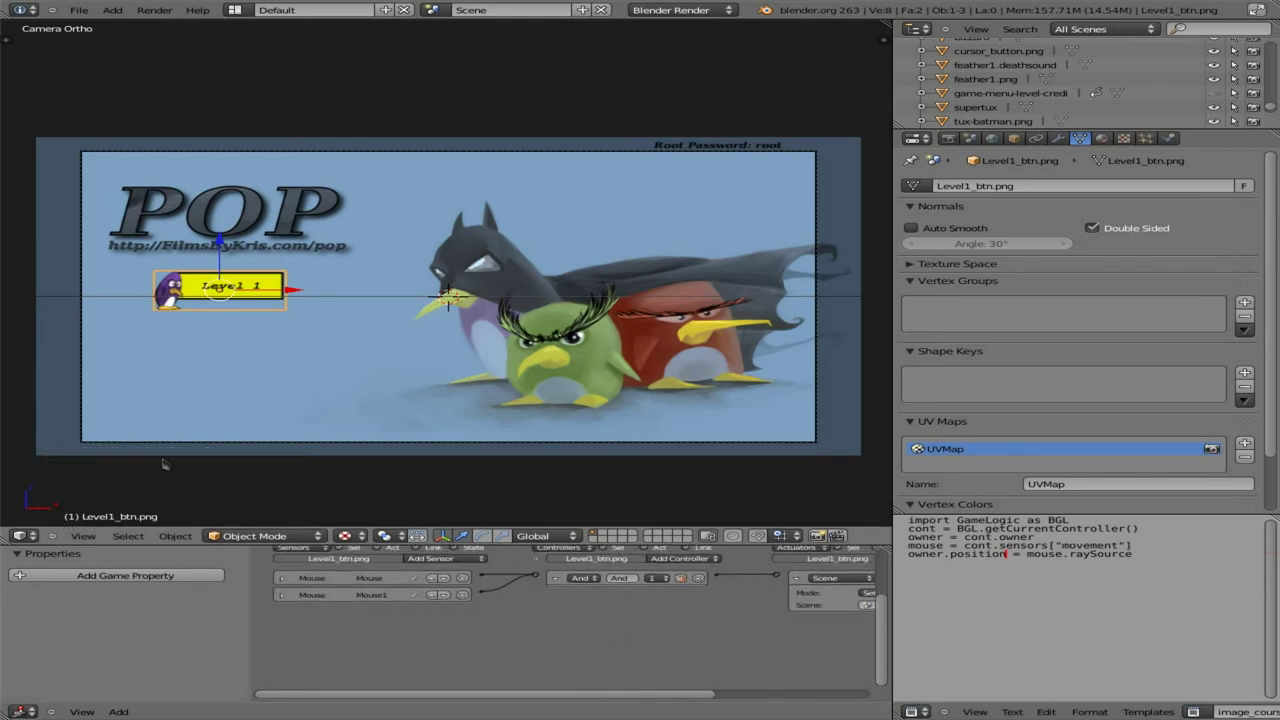
- Undo a trial resize and keyframe the Level 1 button's scale at frame 1
{"action": "key", "text": "shift+Up"}
{"action": "key", "text": "s"}
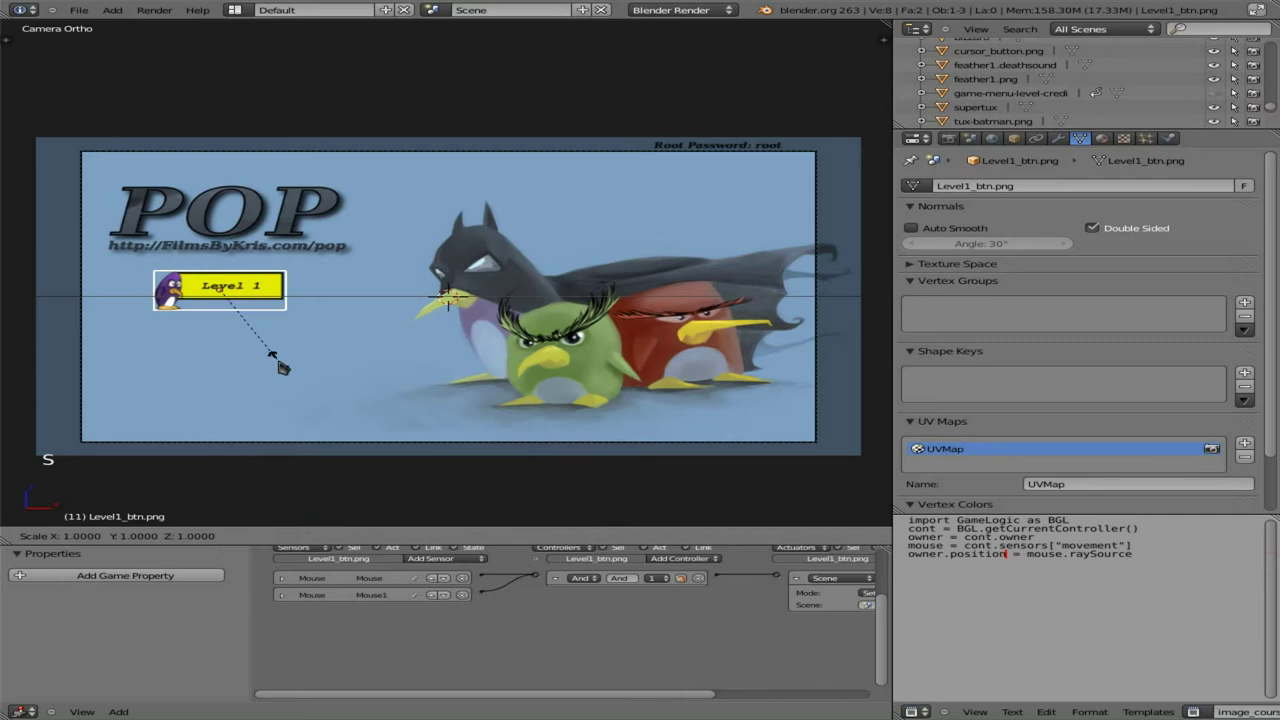
{"action": "left_click", "coordinate": [289, 374]}
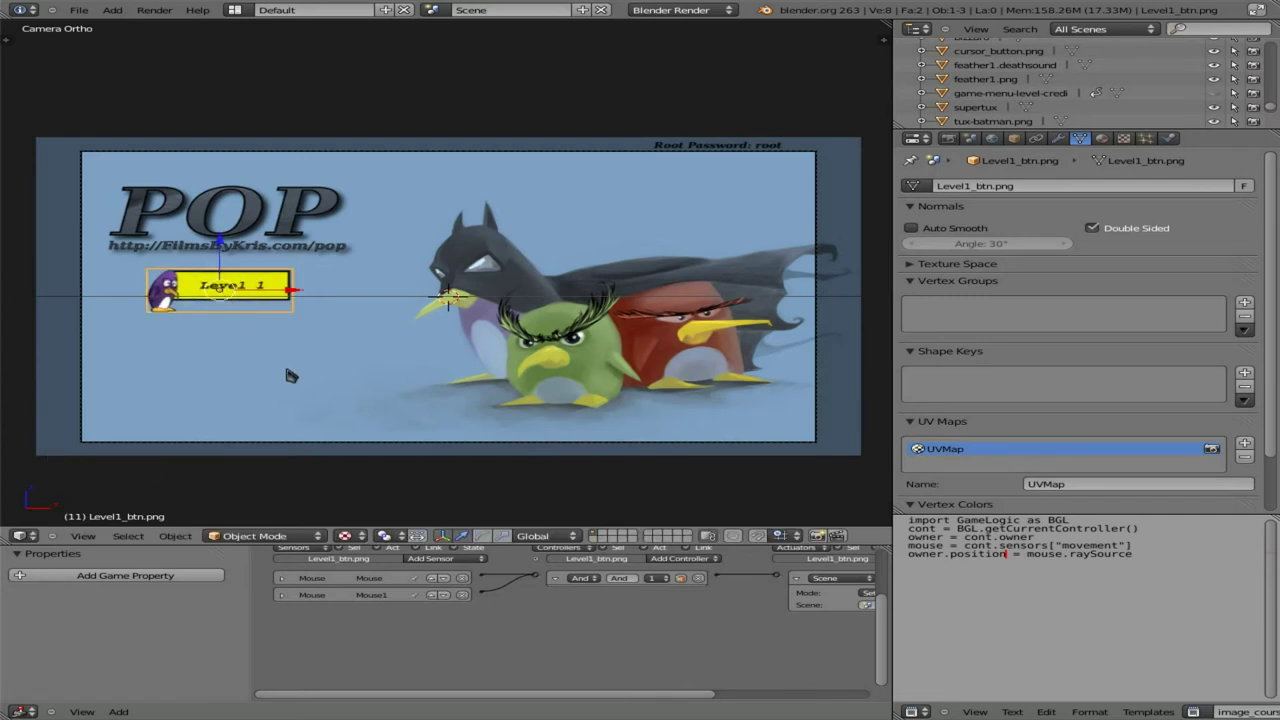
{"action": "key", "text": "ctrl+z"}
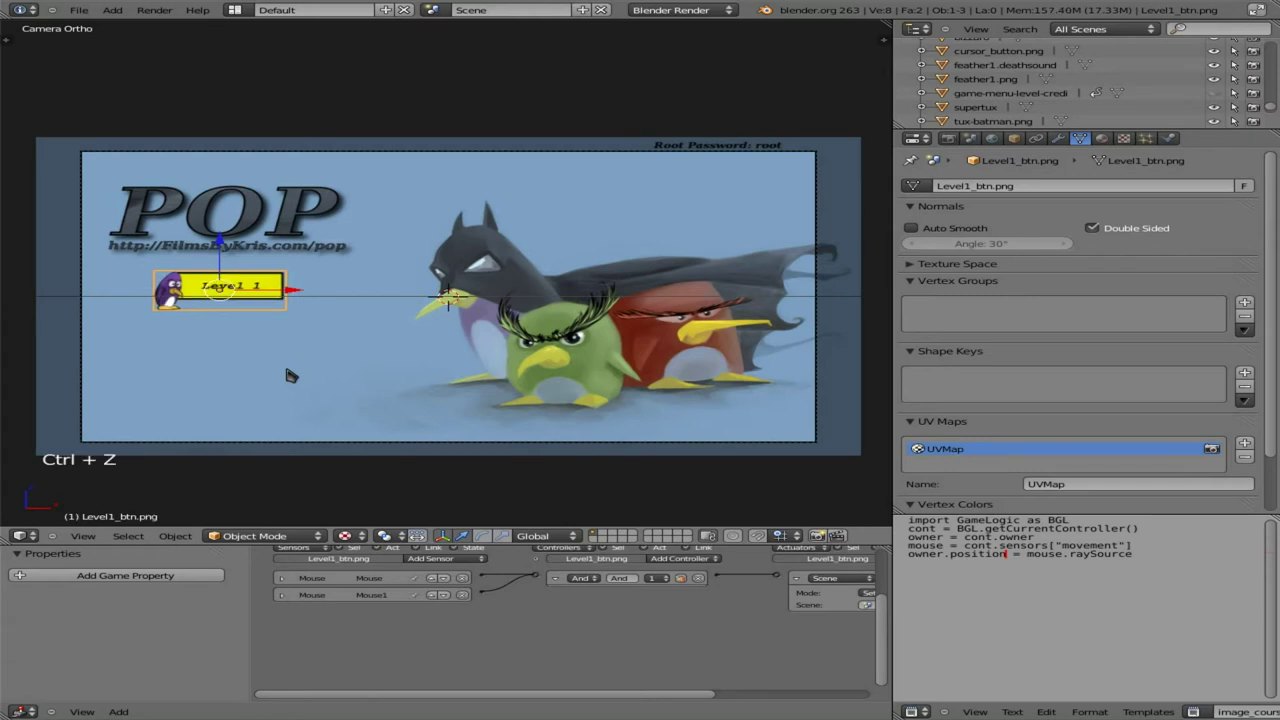
{"action": "key", "text": "shift+Left"}
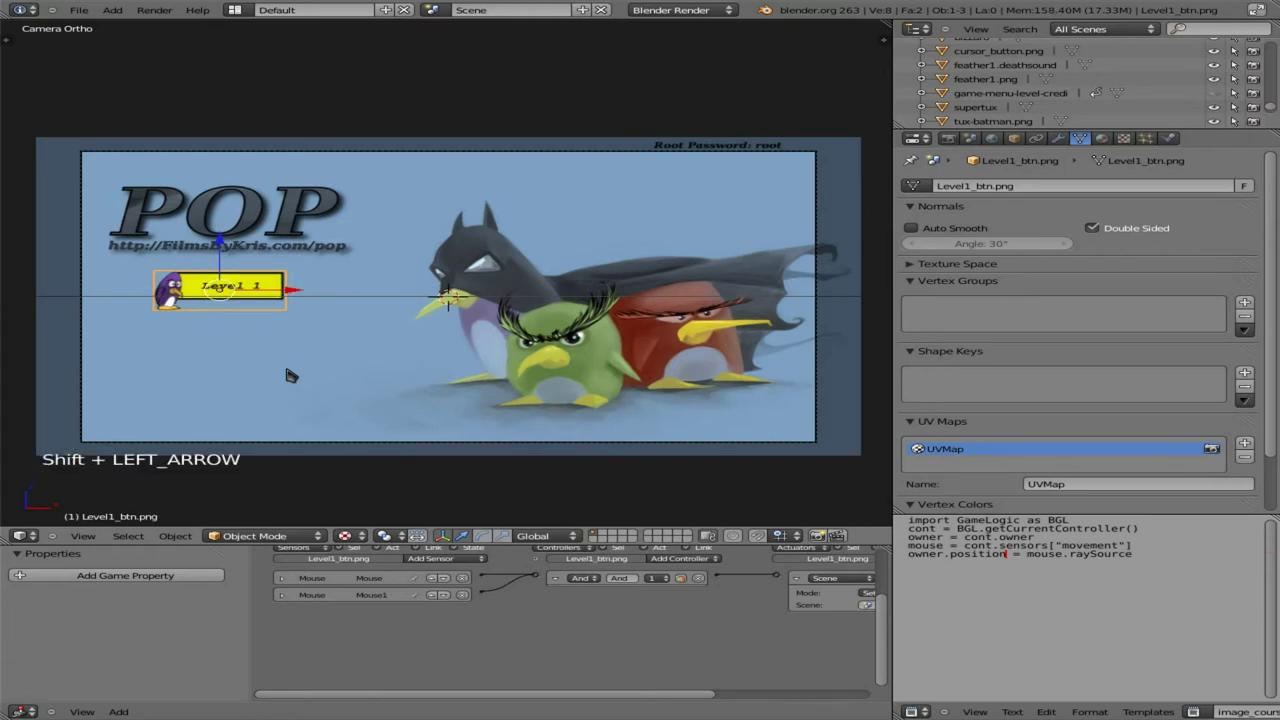
{"action": "key", "text": "i"}
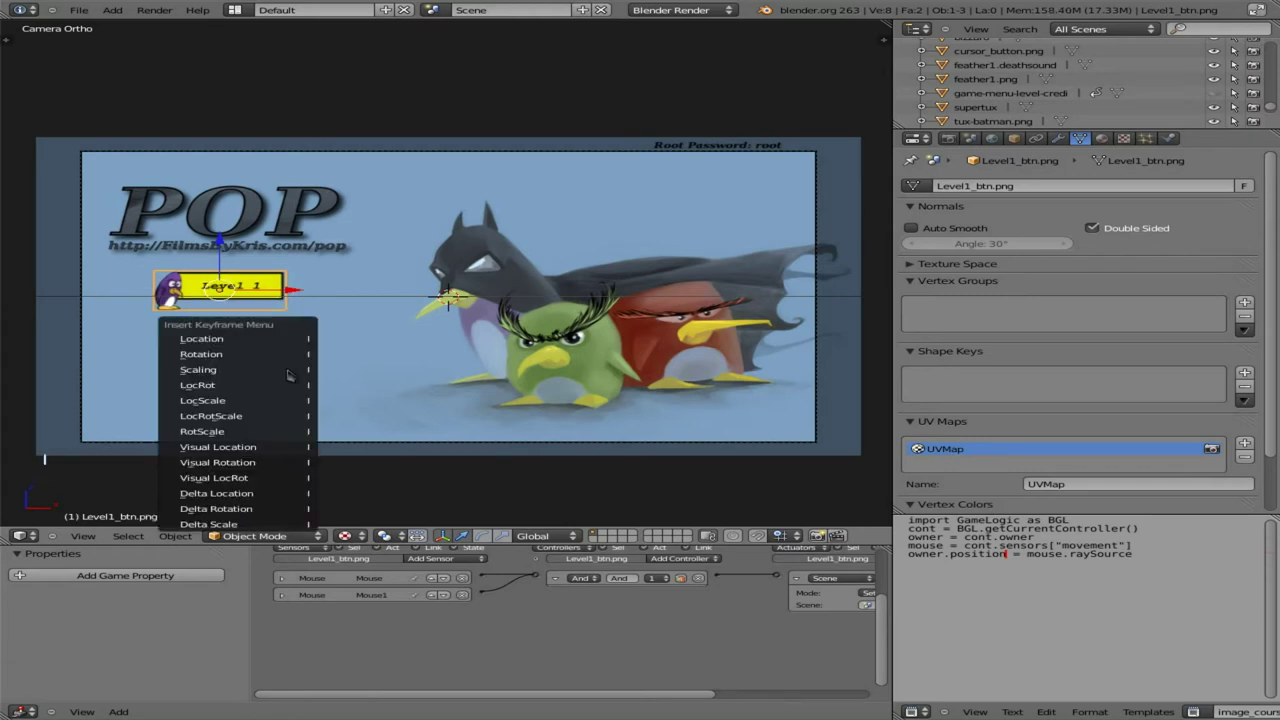
{"action": "left_click", "coordinate": [288, 370]}
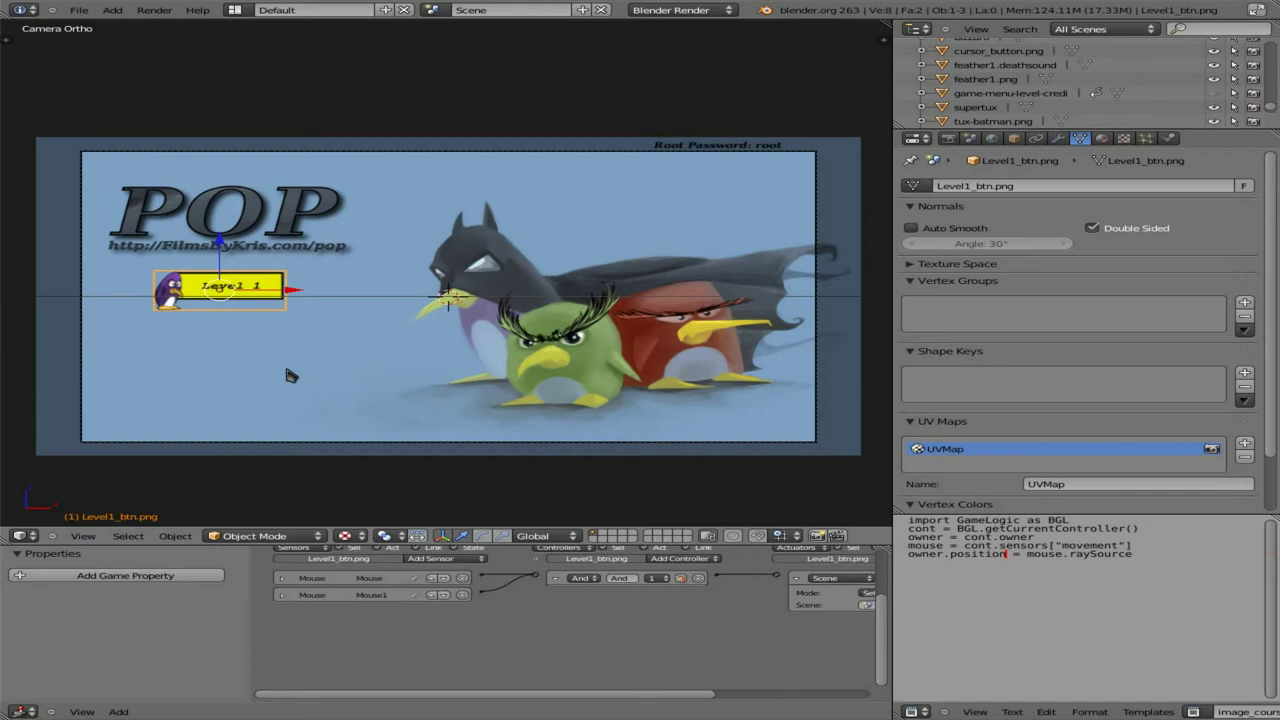
- Enlarge the button to about 1.27 at frame 11 and keyframe its scale
{"action": "key", "text": "shift+Up"}
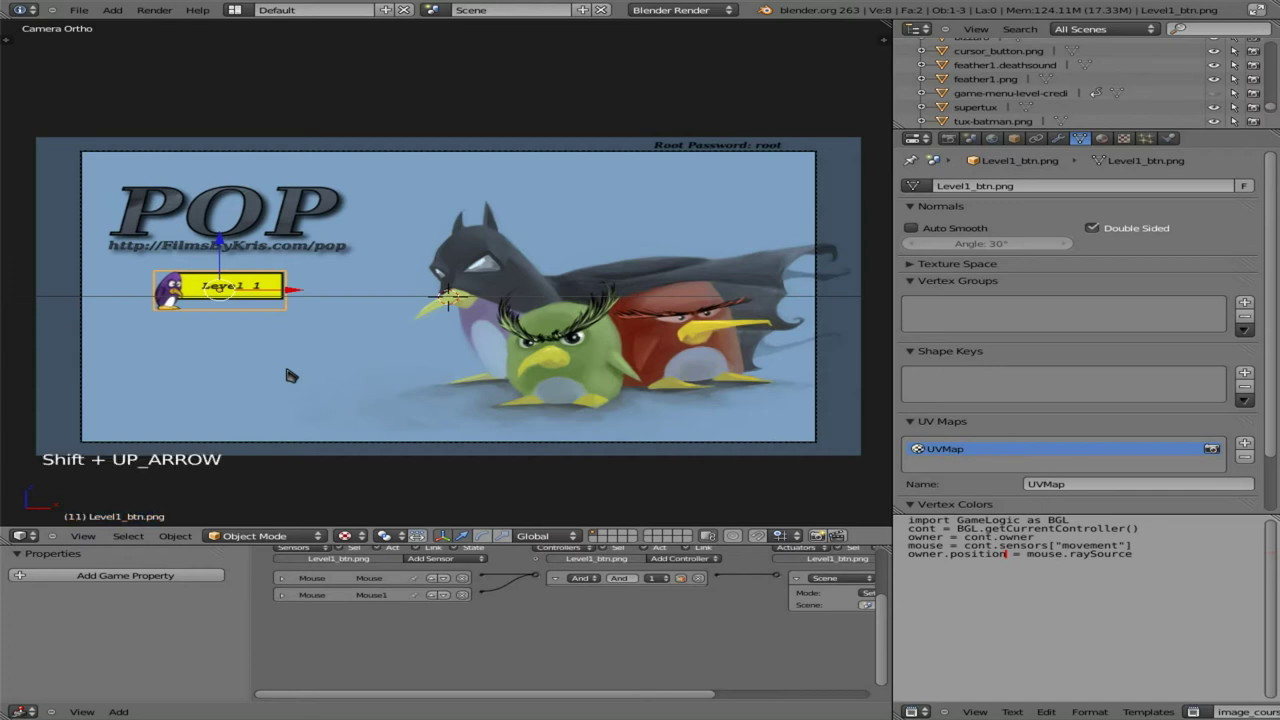
{"action": "key", "text": "s"}
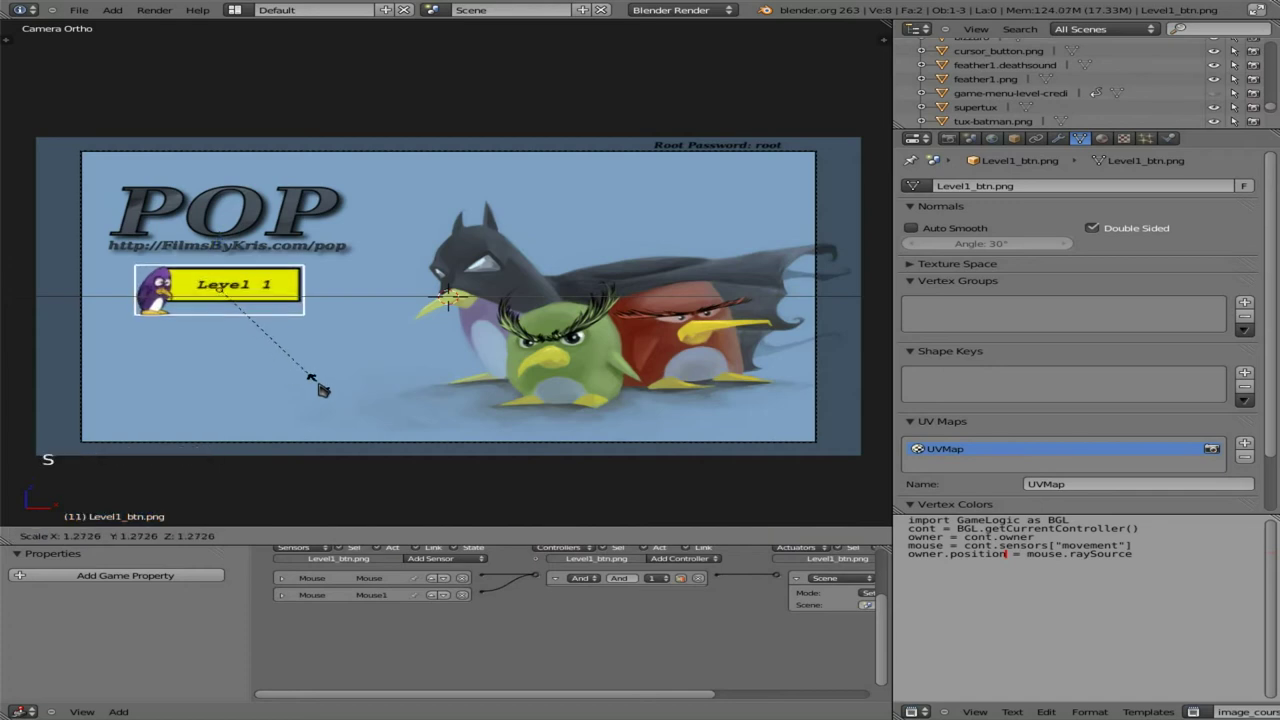
{"action": "left_click", "coordinate": [323, 390]}
{"action": "key", "text": "i"}
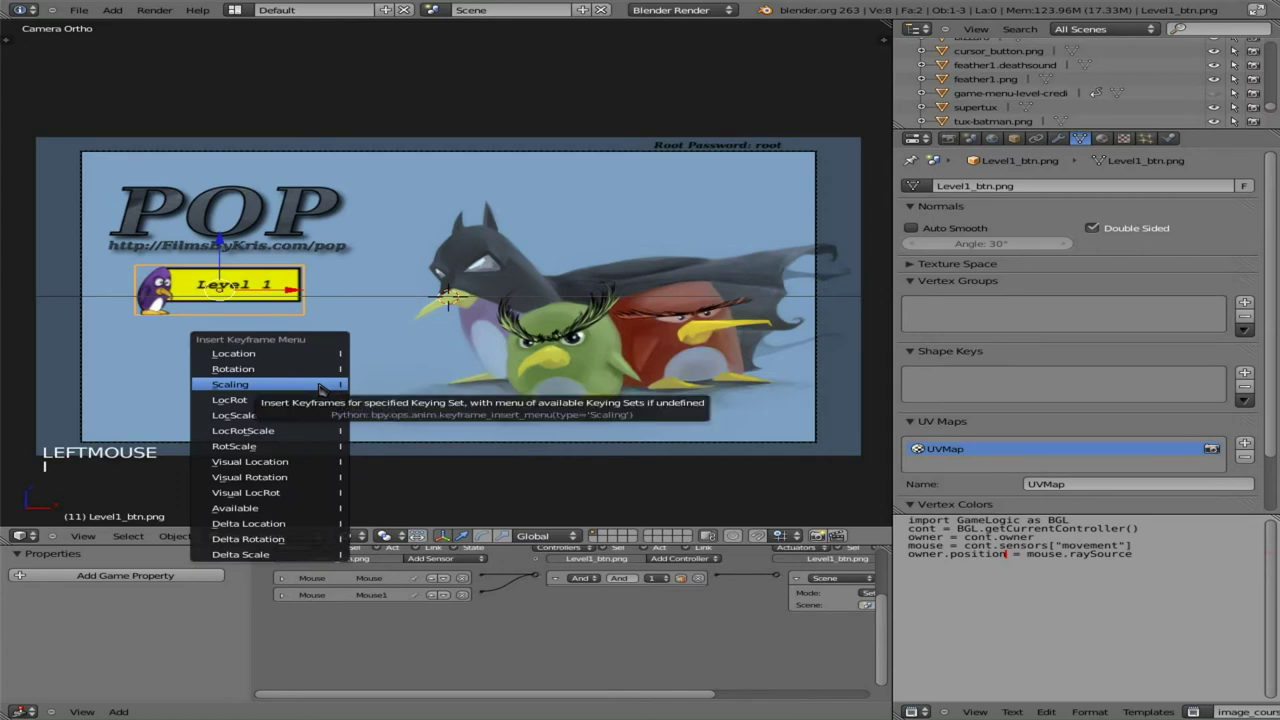
{"action": "left_click", "coordinate": [323, 390]}
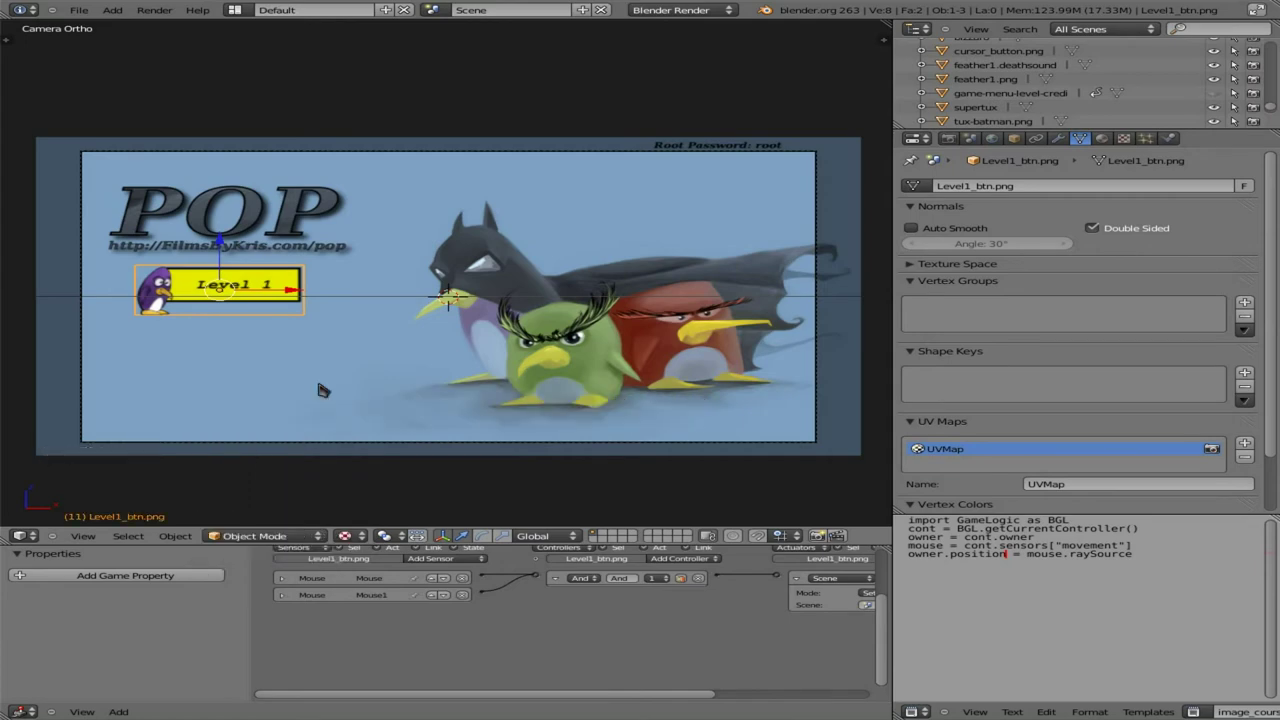
{"action": "key", "text": "ctrl+Left"}
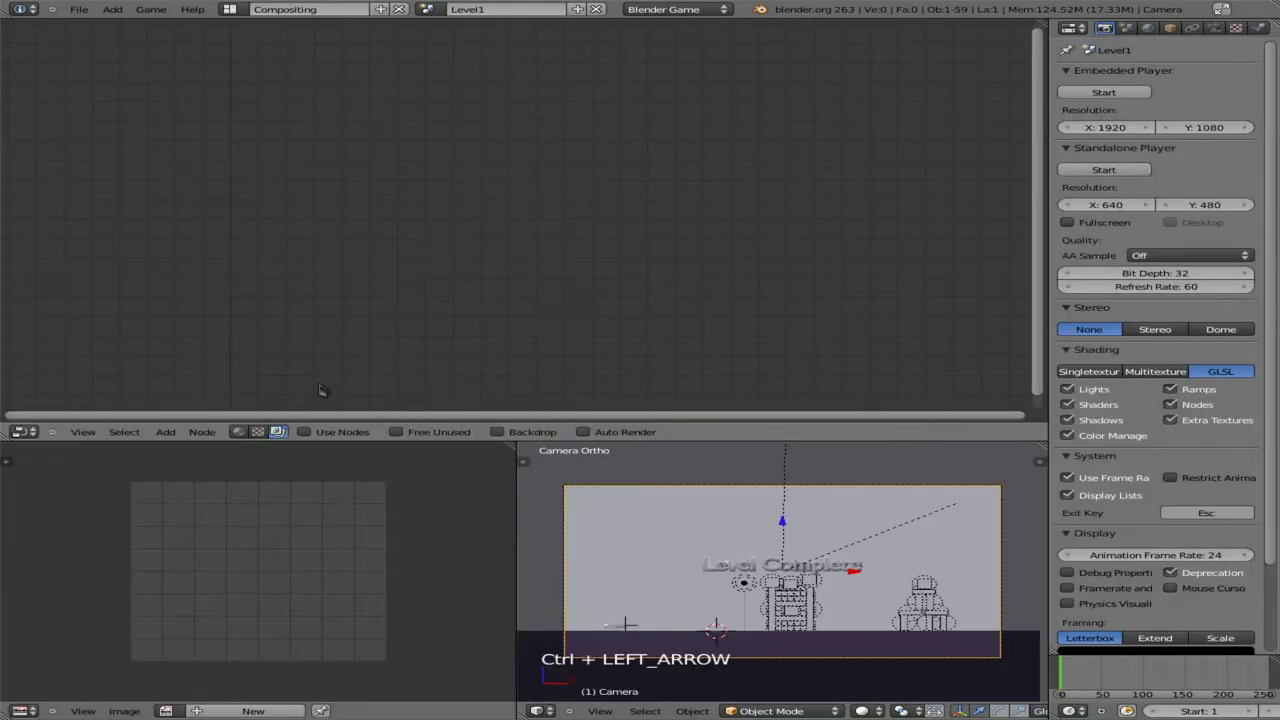
{"action": "key", "text": "ctrl+Right"}
{"action": "key", "text": "shift+Left"}
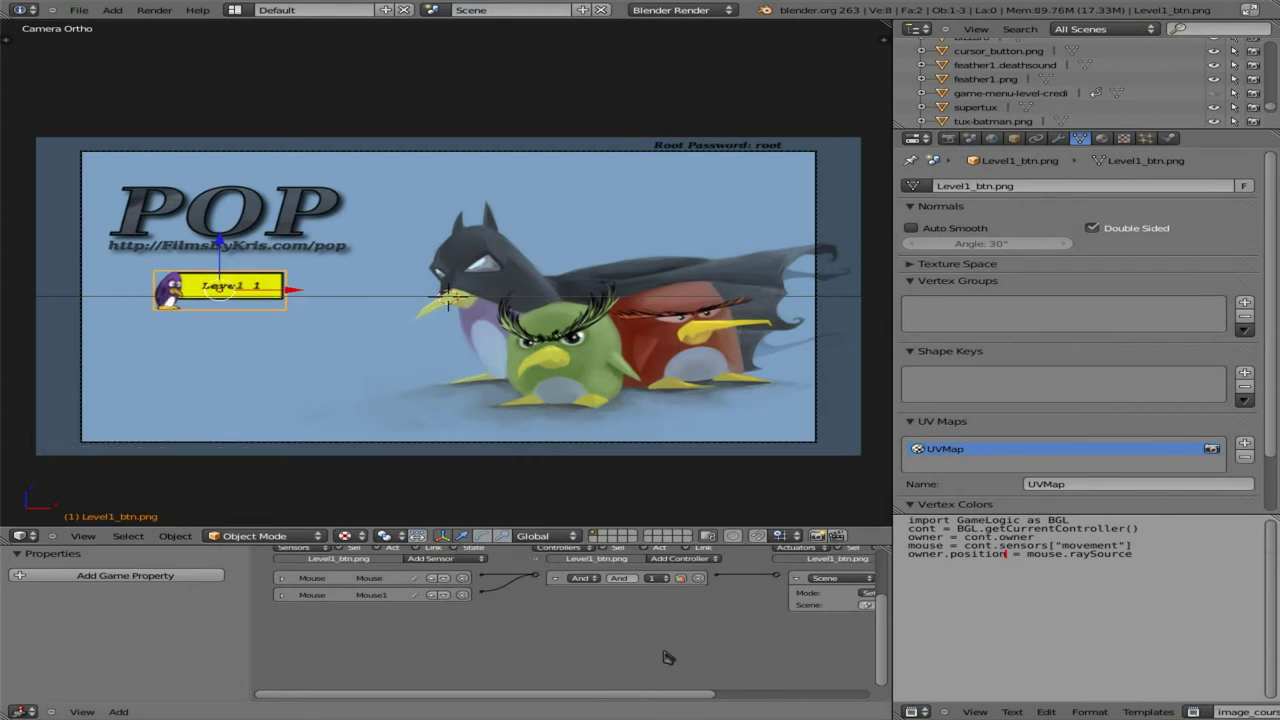
- Add a second And controller, And1, and link the Mouse Over sensor to it
{"action": "left_click", "coordinate": [680, 558]}
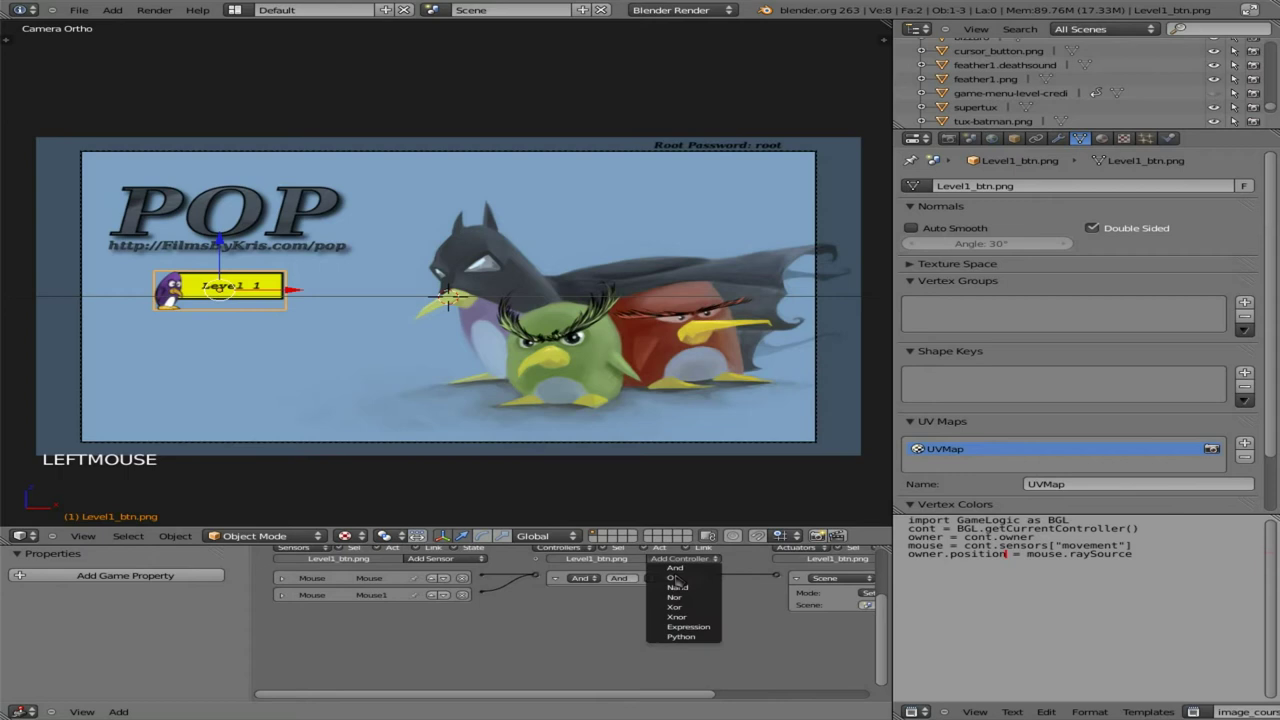
{"action": "left_click", "coordinate": [680, 575]}
{"action": "left_click", "coordinate": [283, 596]}
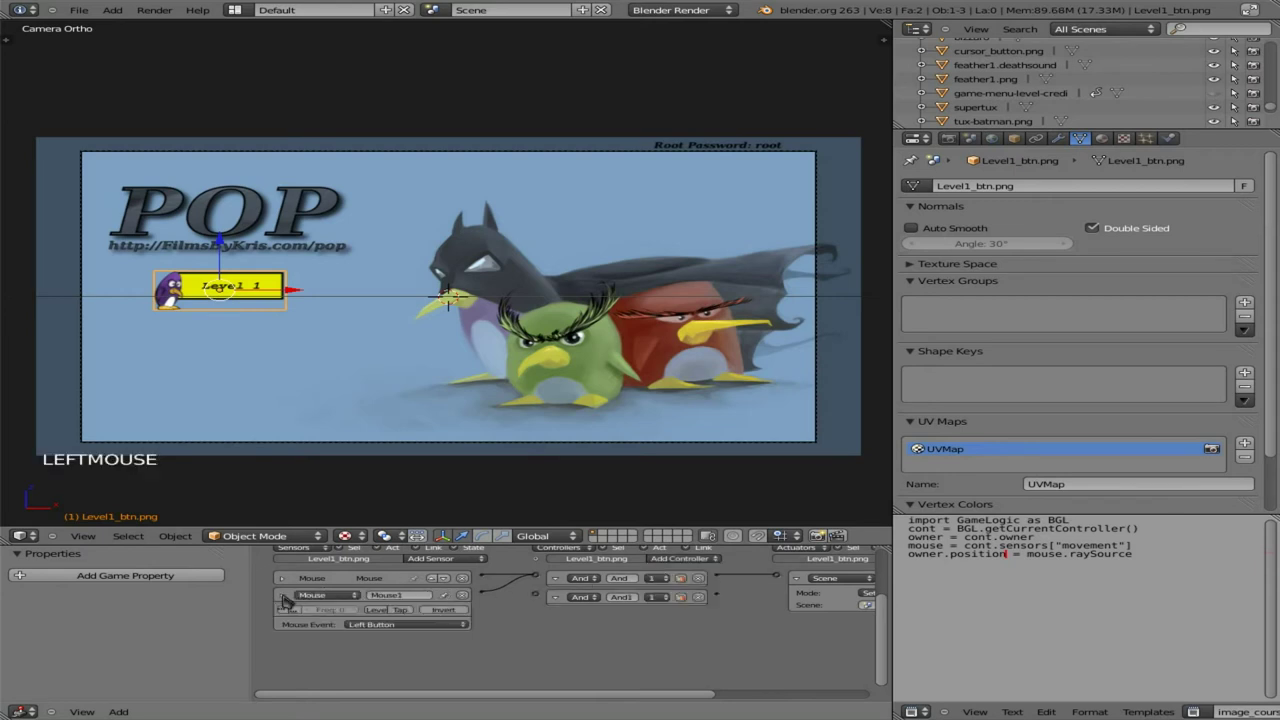
{"action": "left_click", "coordinate": [283, 596]}
{"action": "left_click", "coordinate": [335, 592]}
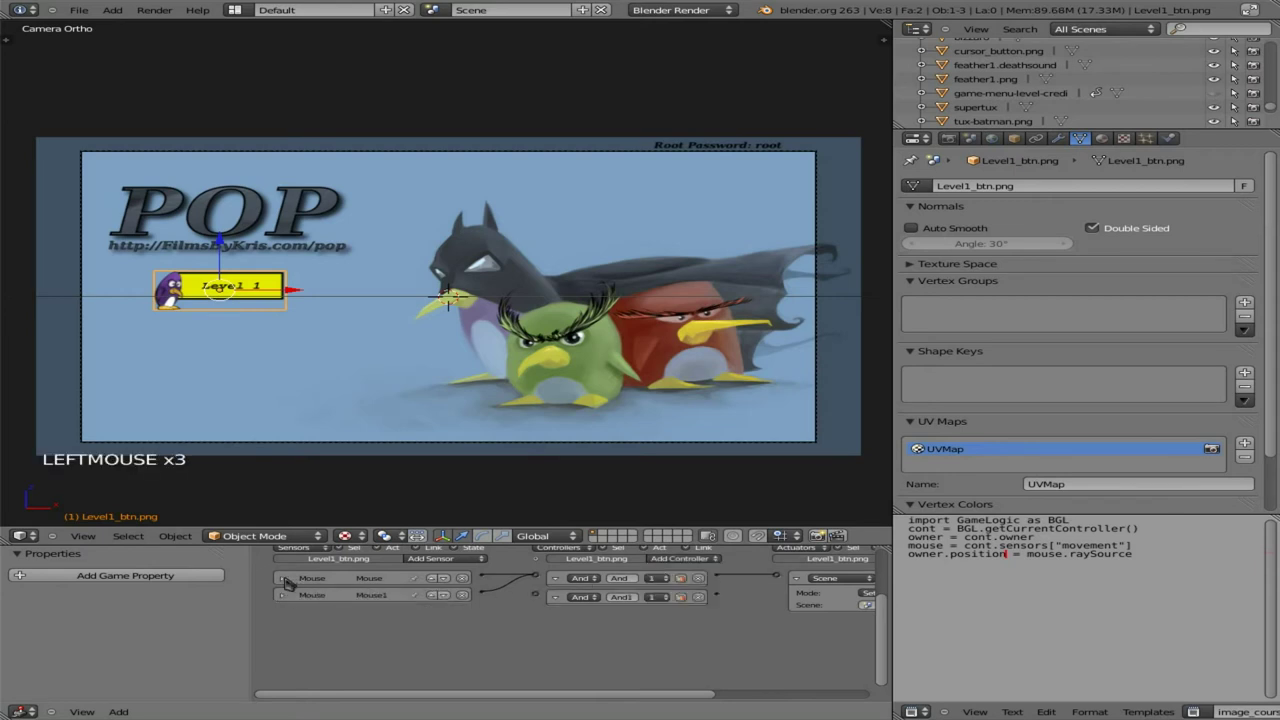
{"action": "left_click", "coordinate": [283, 578]}
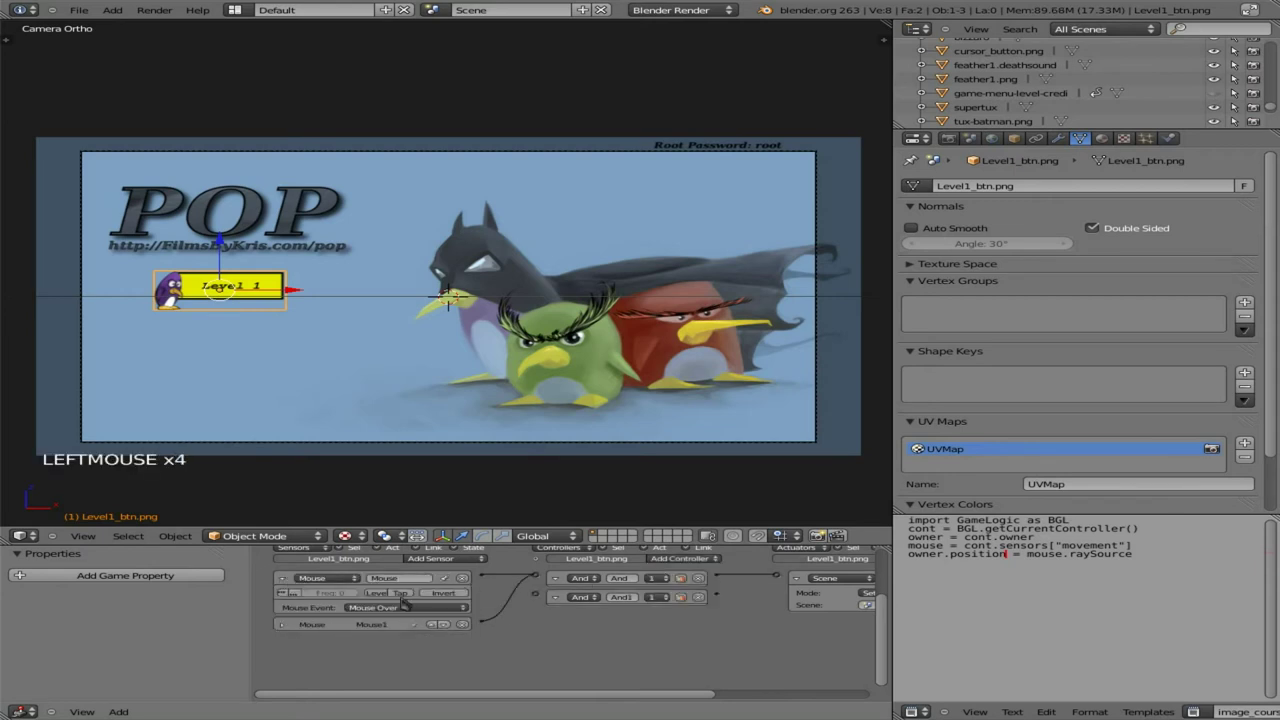
{"action": "left_click", "coordinate": [484, 580]}
{"action": "left_click_drag", "start_coordinate": [501, 585], "coordinate": [538, 597]}
{"action": "middle_click_drag", "start_coordinate": [652, 638], "coordinate": [528, 640]}
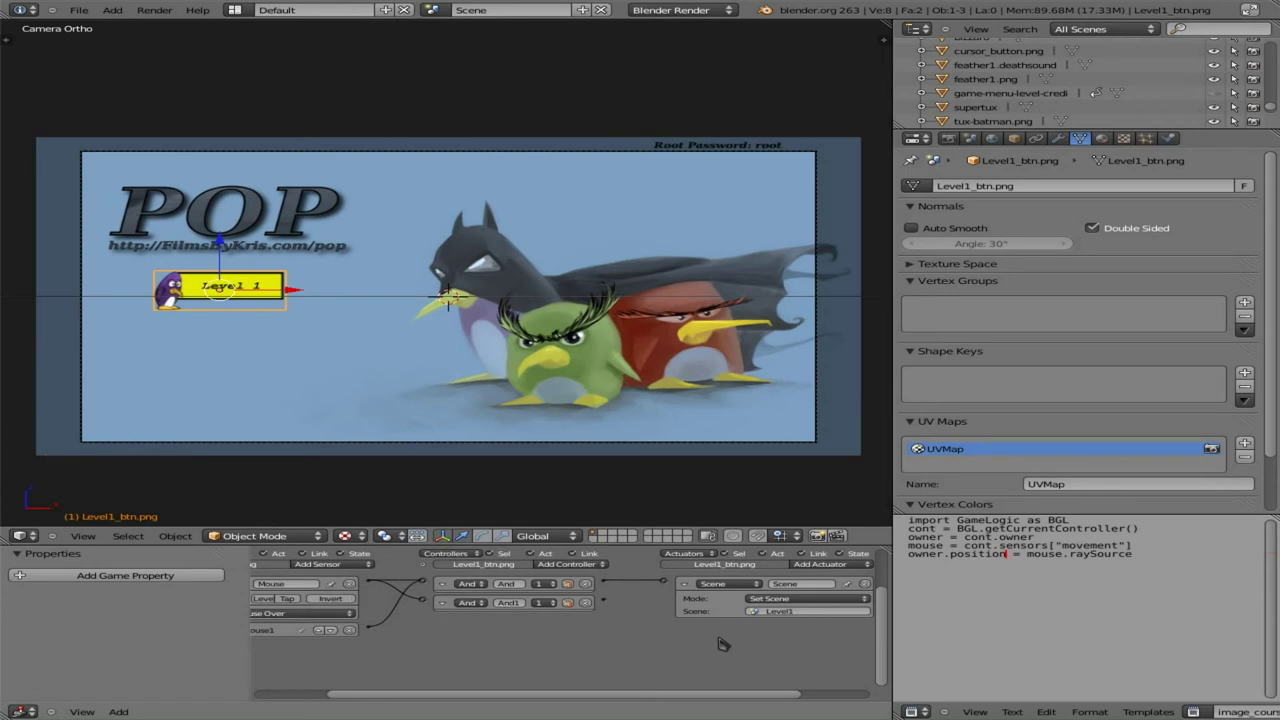
- Collapse the Scene actuator's settings and close the actuator list without adding one
{"action": "left_click", "coordinate": [685, 588]}
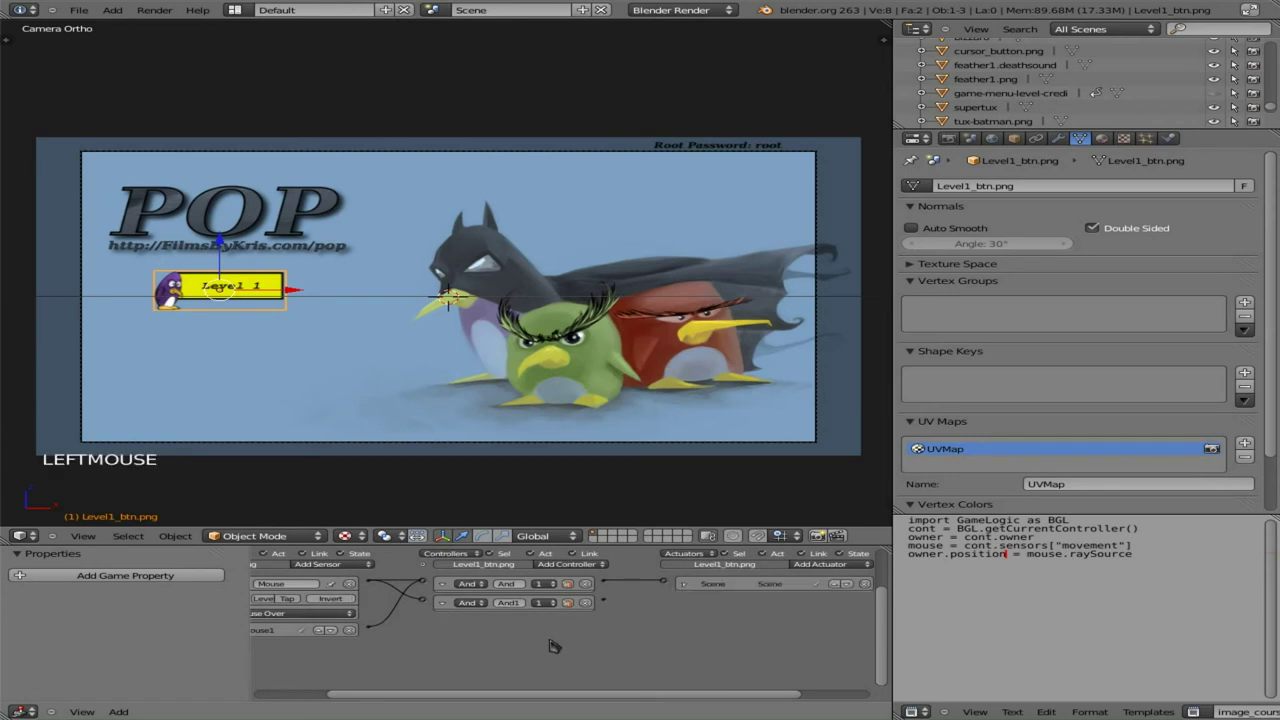
{"action": "left_click", "coordinate": [820, 564]}
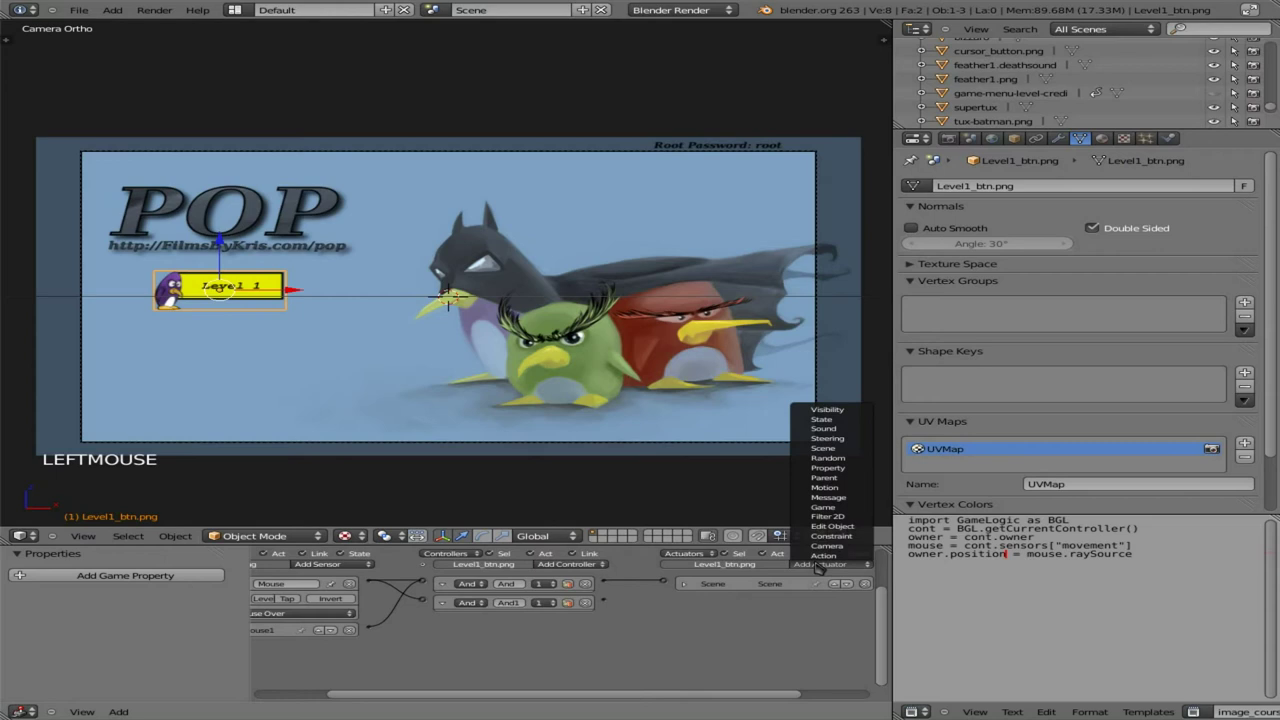
{"action": "left_click", "coordinate": [737, 563]}
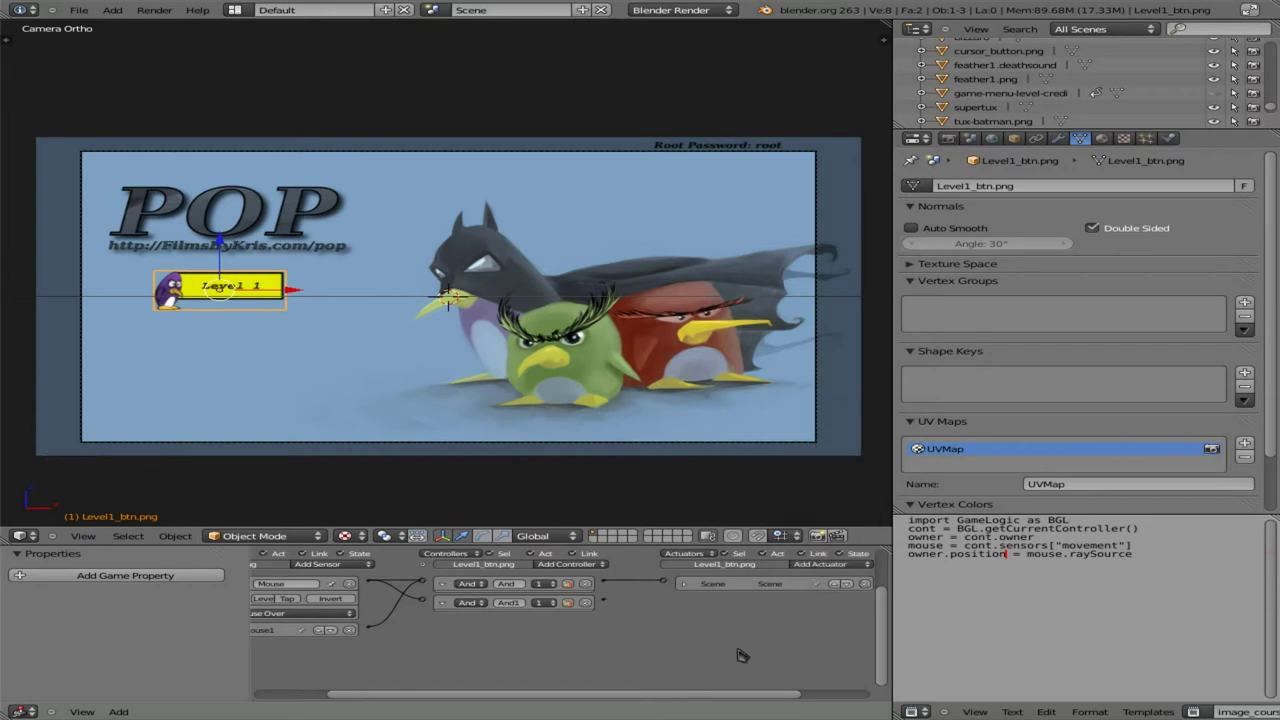
- Add a Flipper Action actuator playing Level1_btn.pngAction with end frame 11
{"action": "key", "text": "ctrl+Up"}
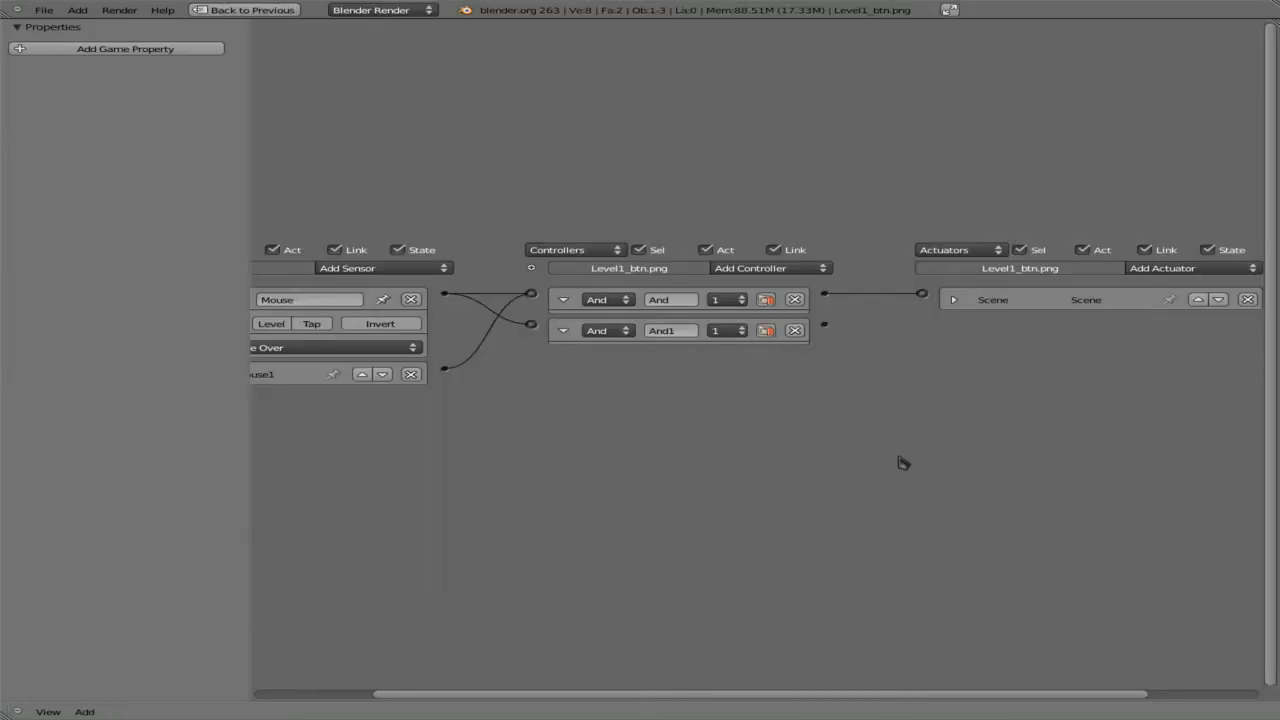
{"action": "scroll", "coordinate": [846, 466], "scroll_direction": "up", "scroll_amount": 4}
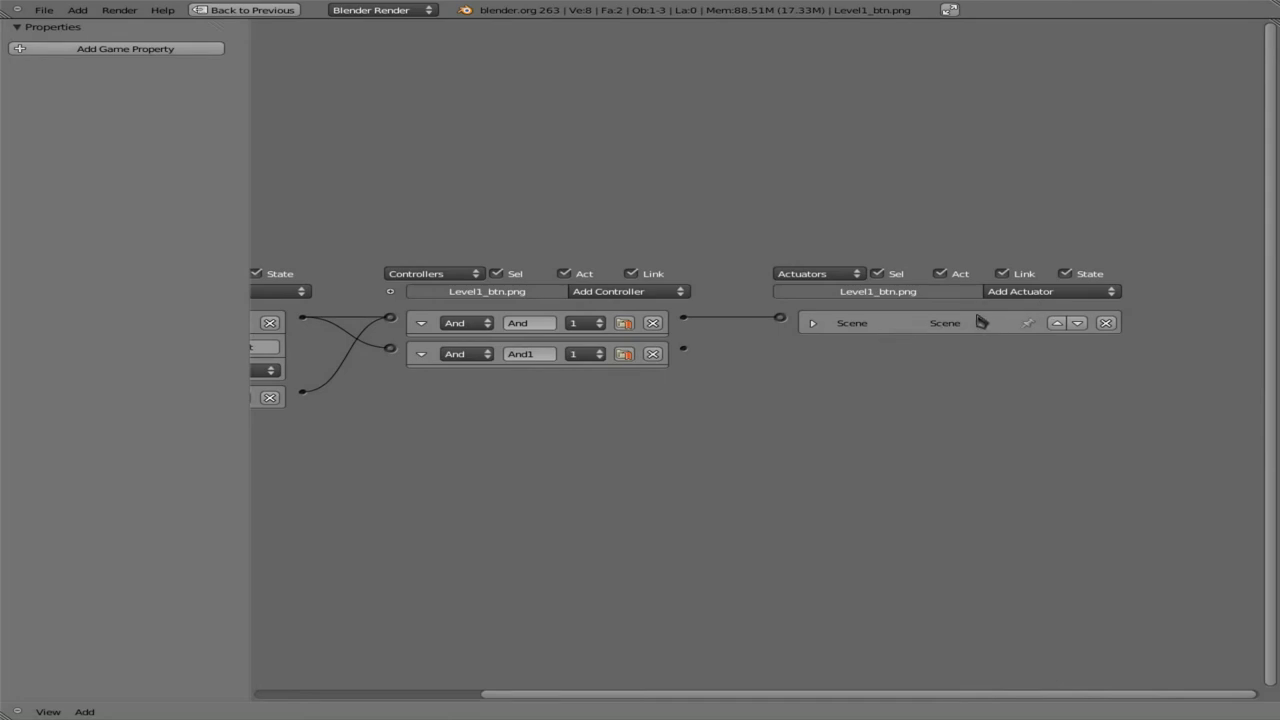
{"action": "left_click", "coordinate": [1028, 292]}
{"action": "left_click", "coordinate": [1038, 308]}
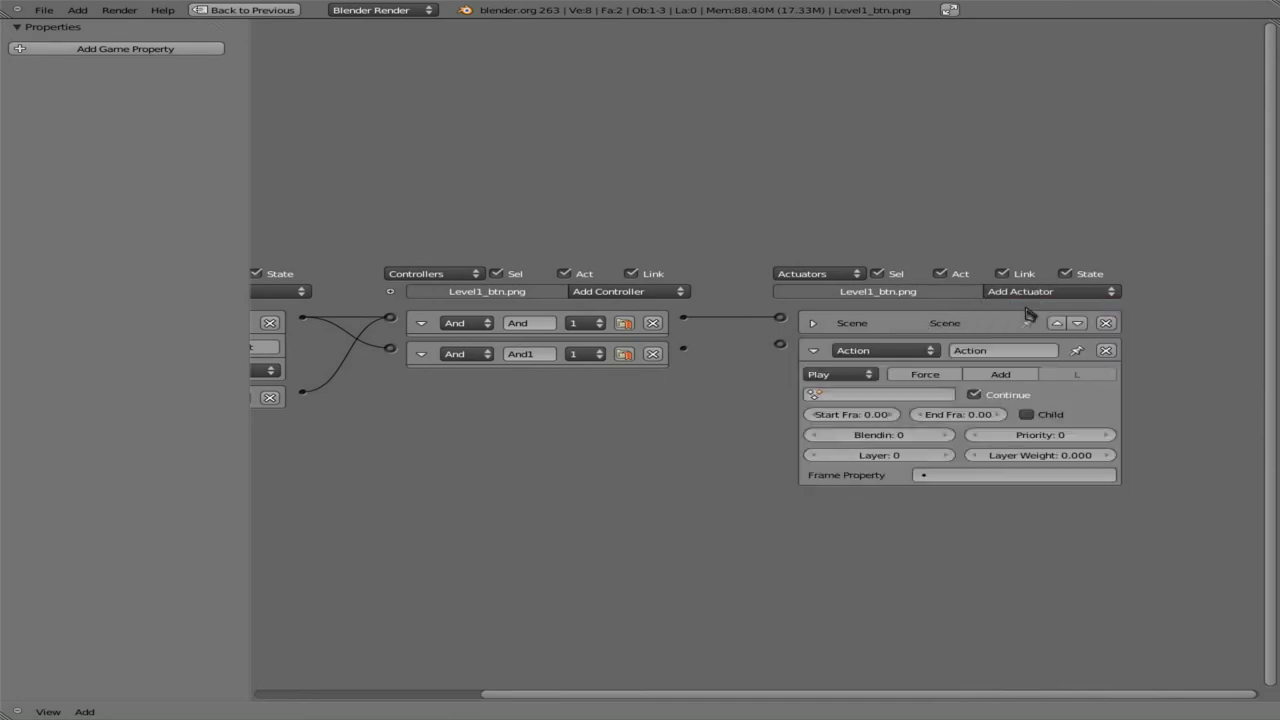
{"action": "left_click", "coordinate": [850, 373]}
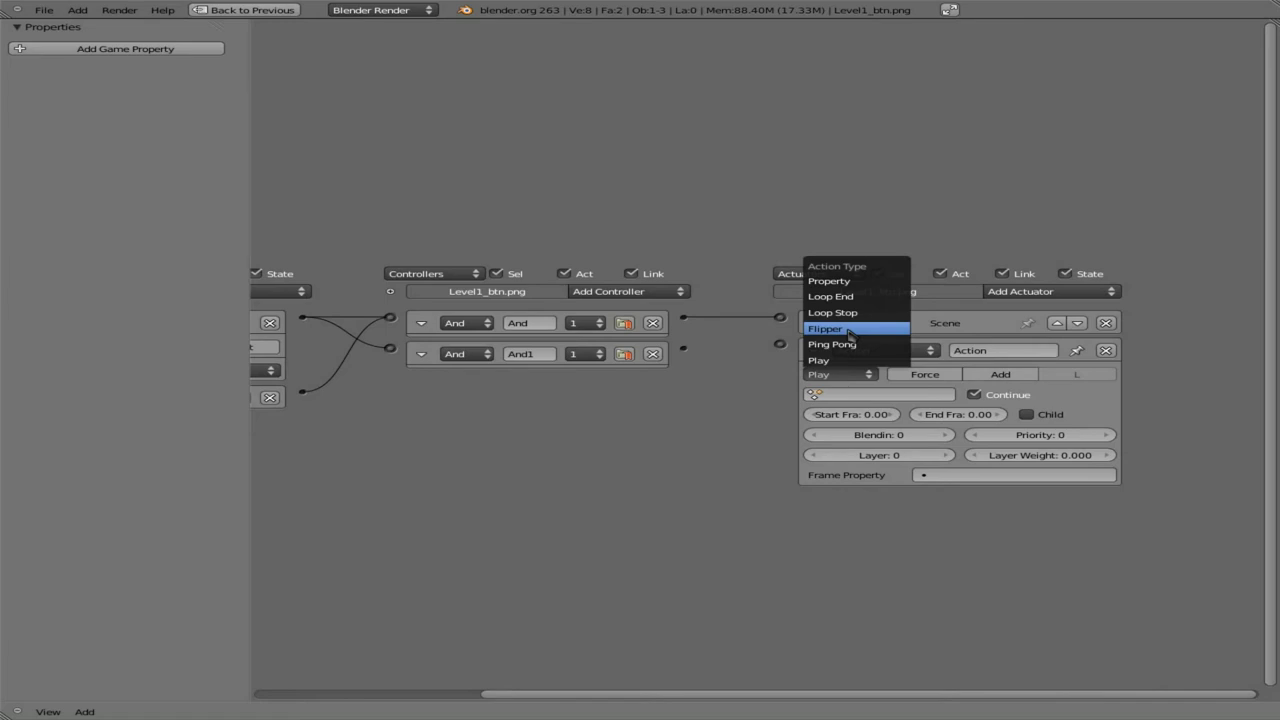
{"action": "left_click", "coordinate": [849, 329]}
{"action": "left_click", "coordinate": [858, 396]}
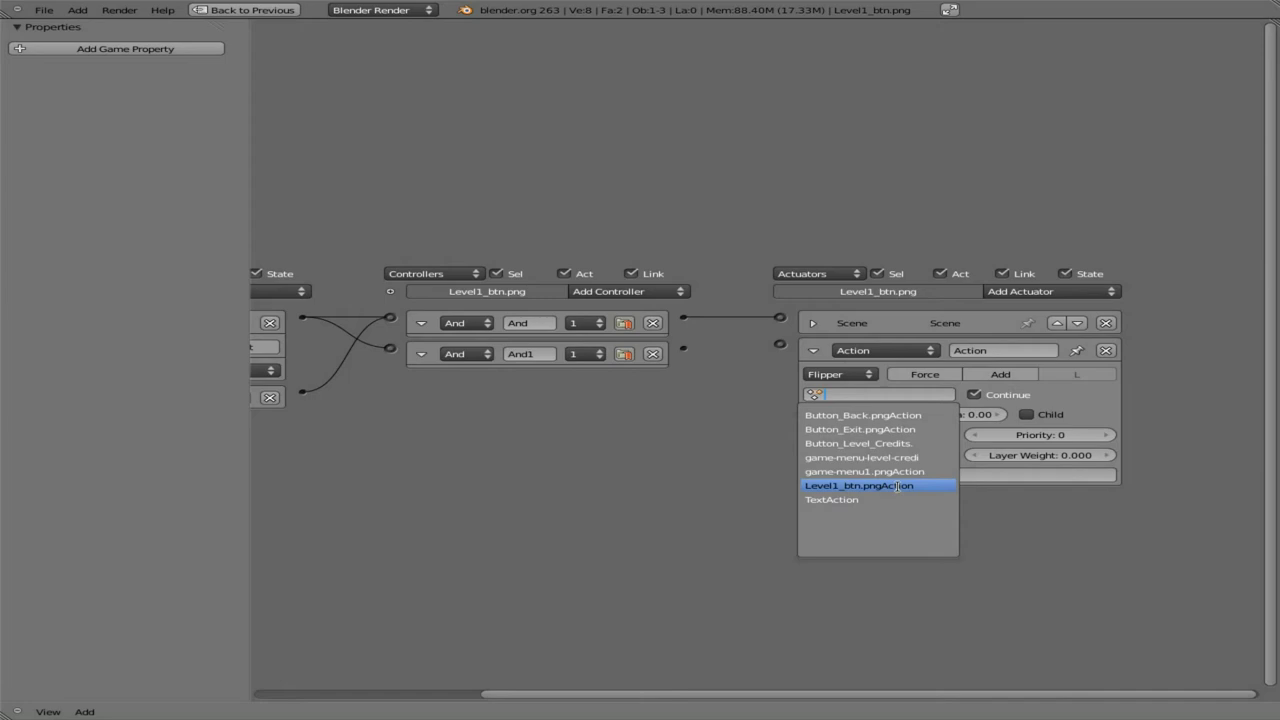
{"action": "left_click", "coordinate": [897, 486]}
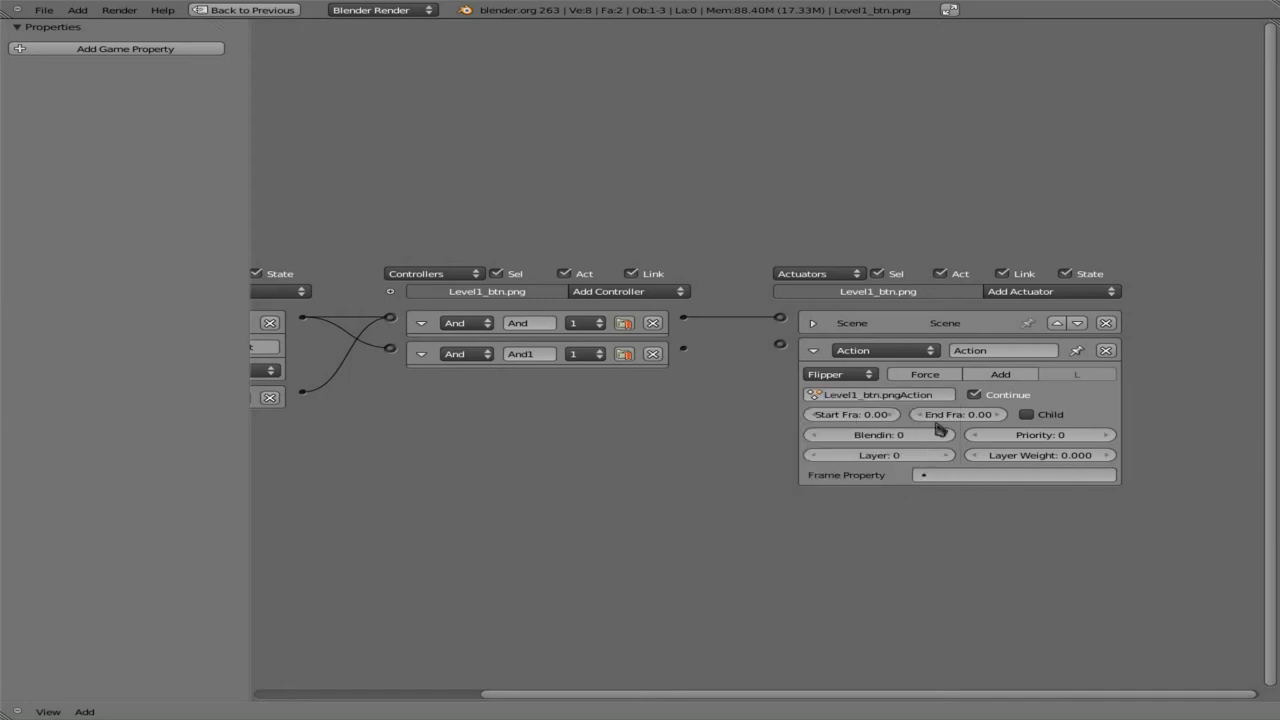
{"action": "left_click", "coordinate": [977, 414]}
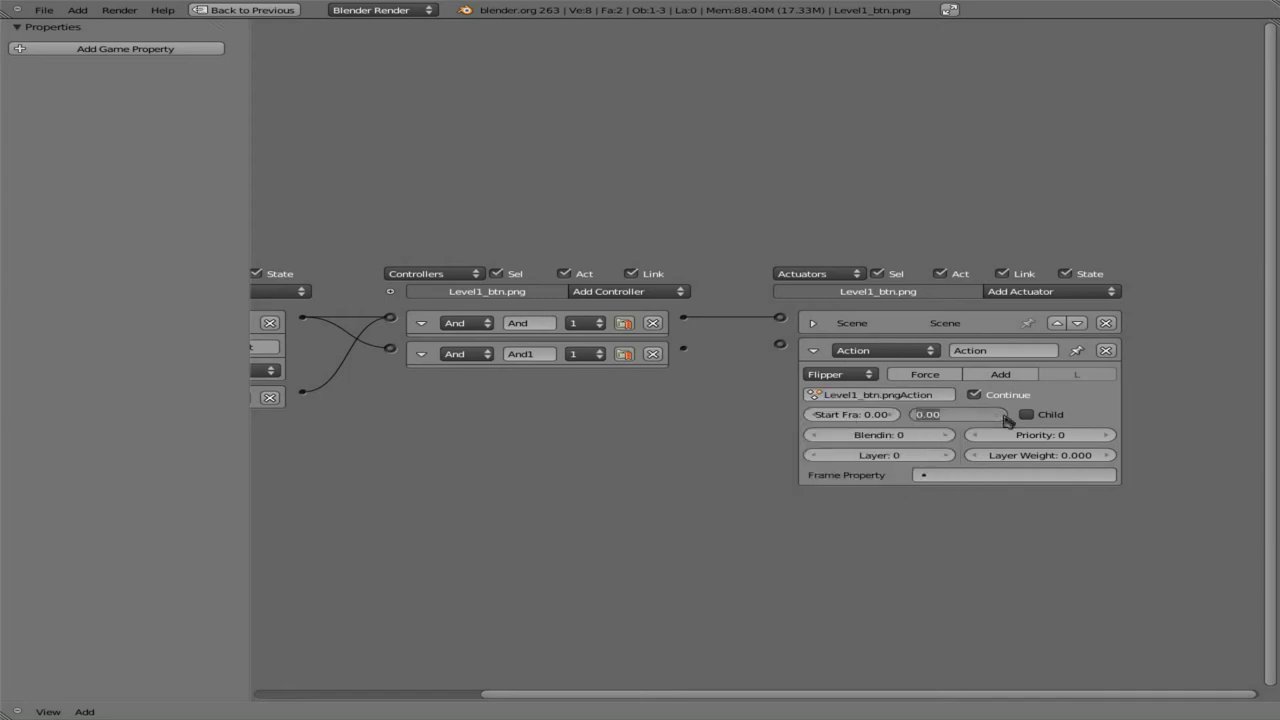
{"action": "type", "text": "11"}
{"action": "key", "text": "Return"}
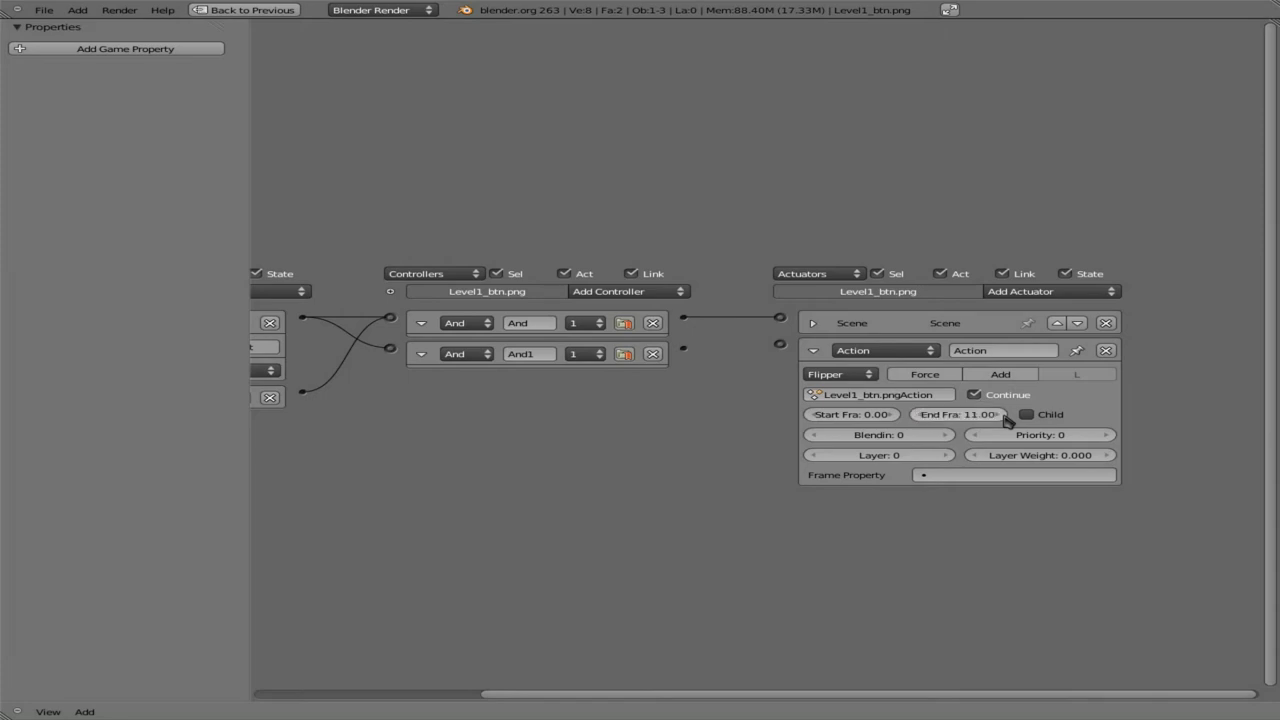
- Wire the And1 controller to the Action actuator and restore the normal layout
{"action": "left_click_drag", "start_coordinate": [684, 350], "coordinate": [780, 345]}
{"action": "middle_click_drag", "start_coordinate": [632, 475], "coordinate": [707, 479]}
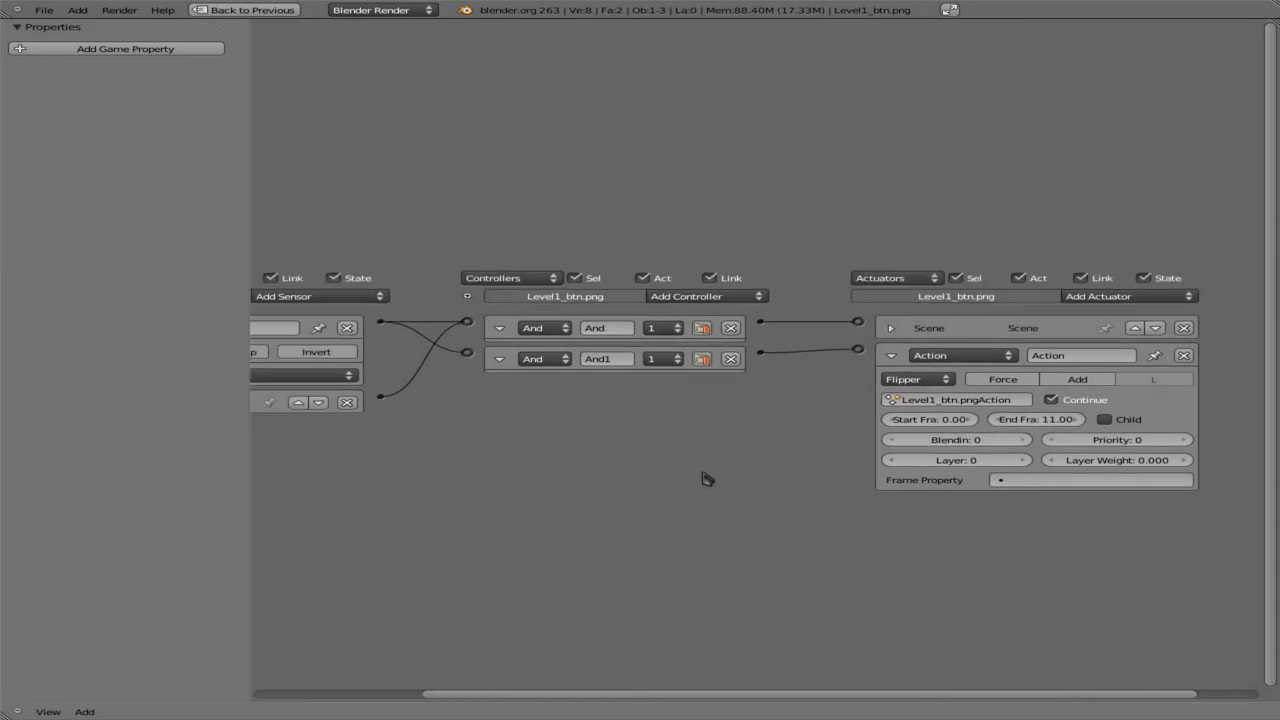
{"action": "key", "text": "ctrl+Down"}
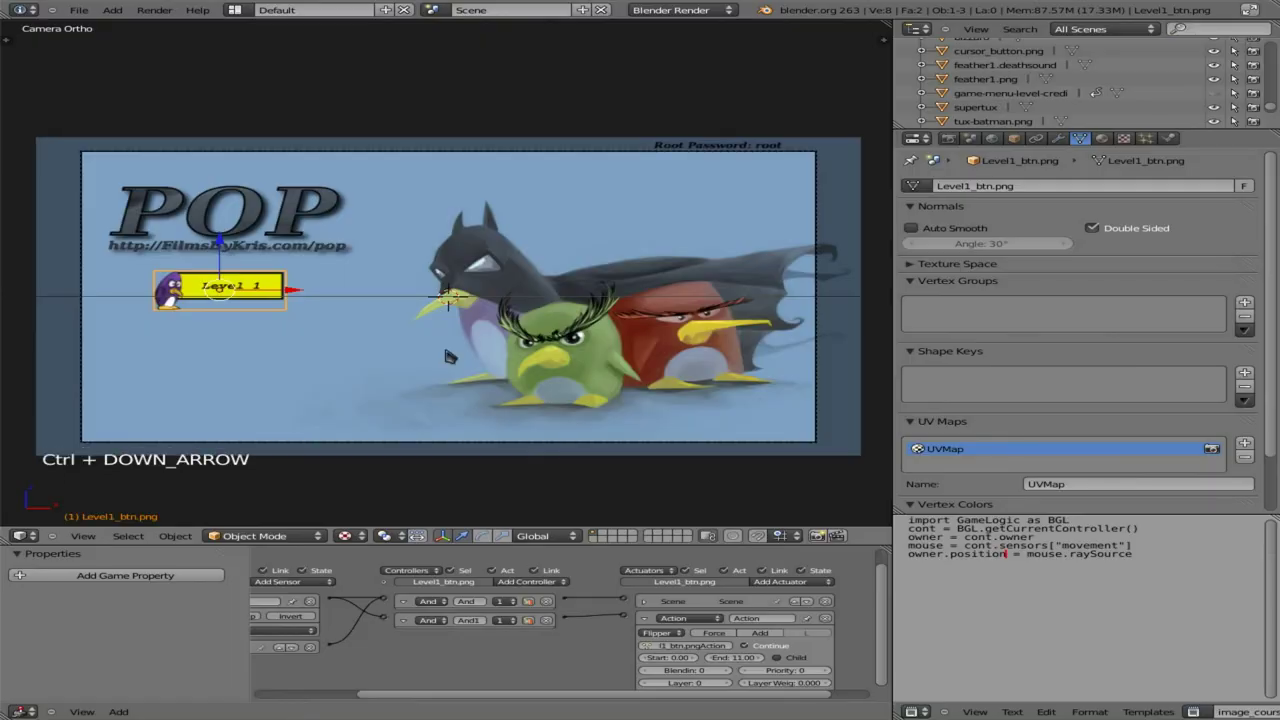
{"action": "key", "text": "p"}
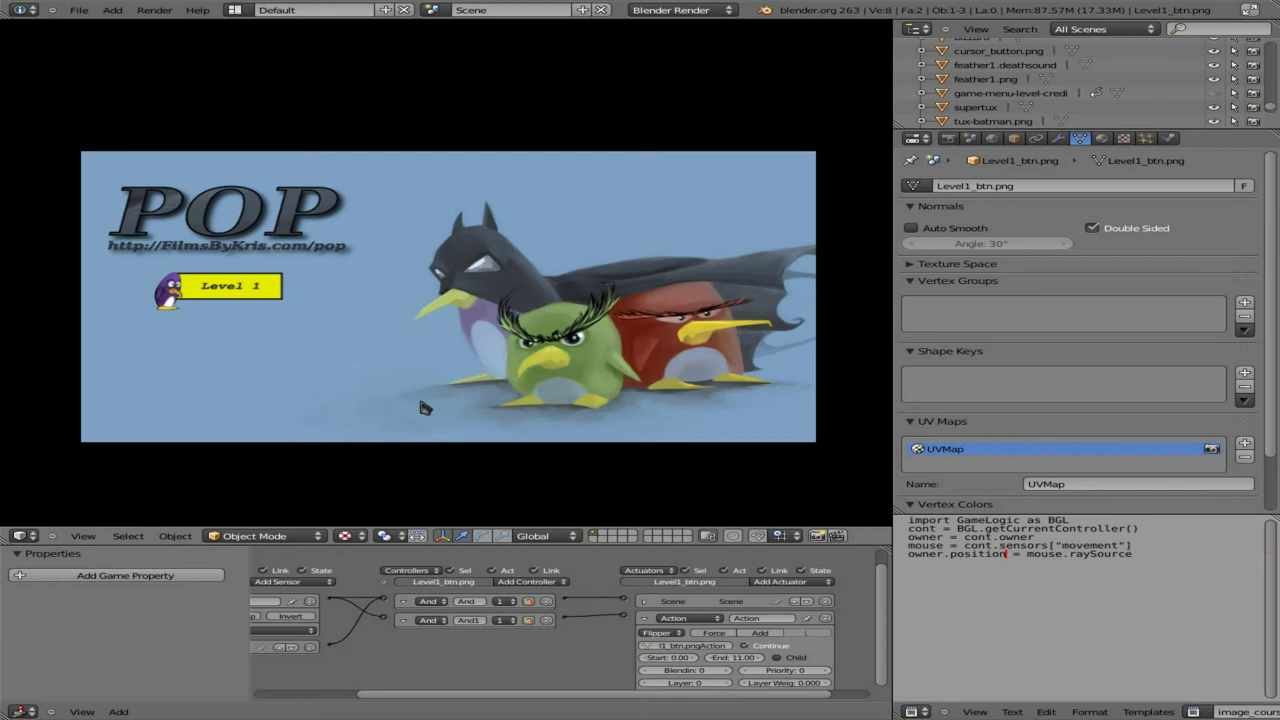
{"action": "left_click", "coordinate": [205, 290]}
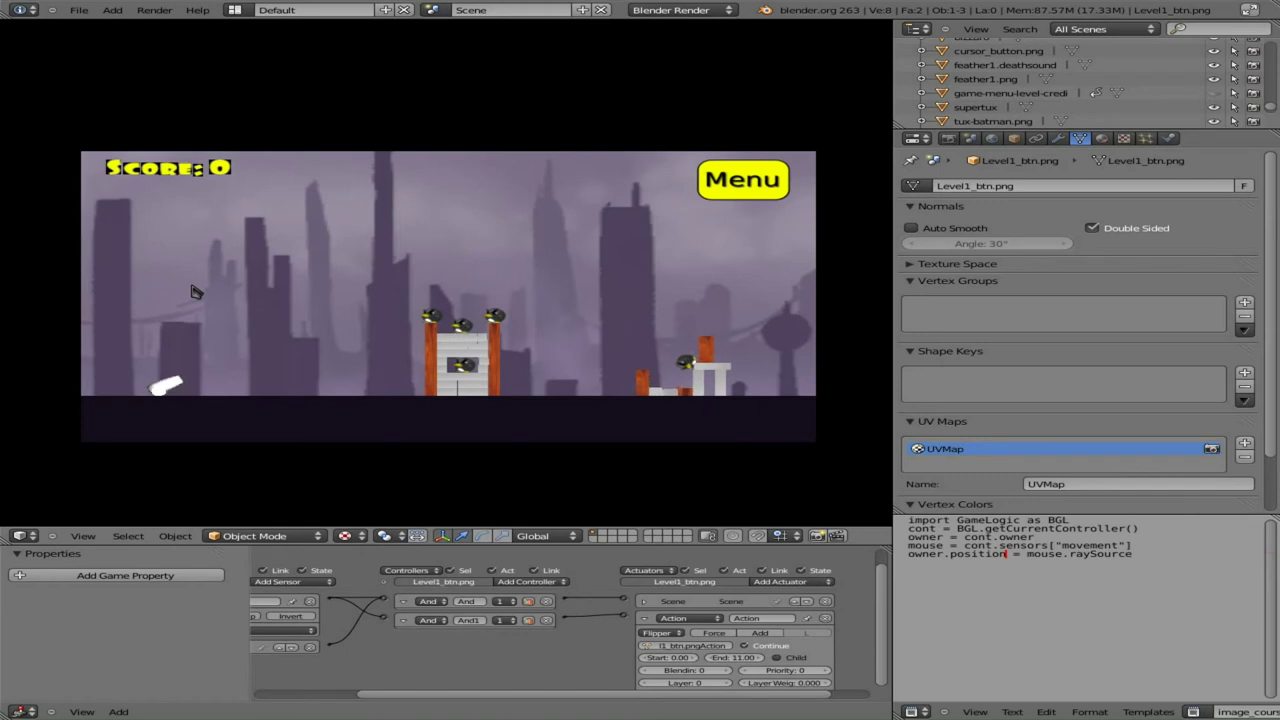
{"action": "left_click", "coordinate": [196, 291]}
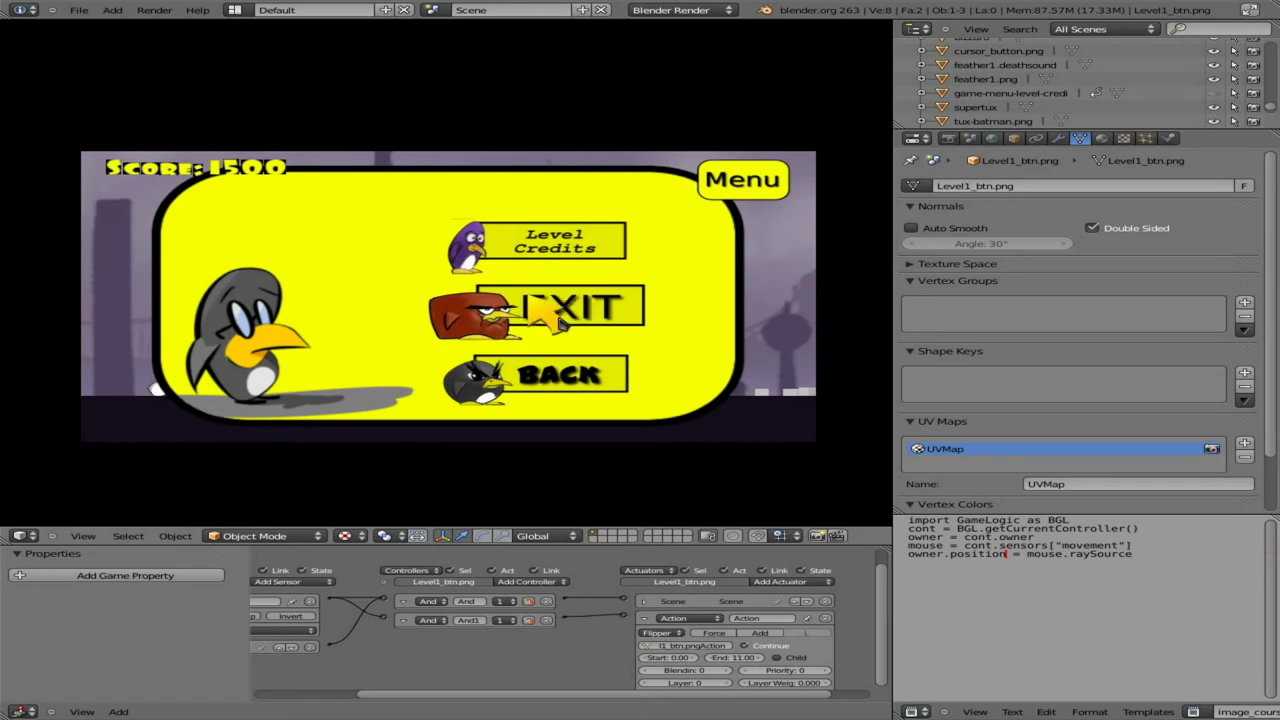
{"action": "left_click", "coordinate": [561, 326]}
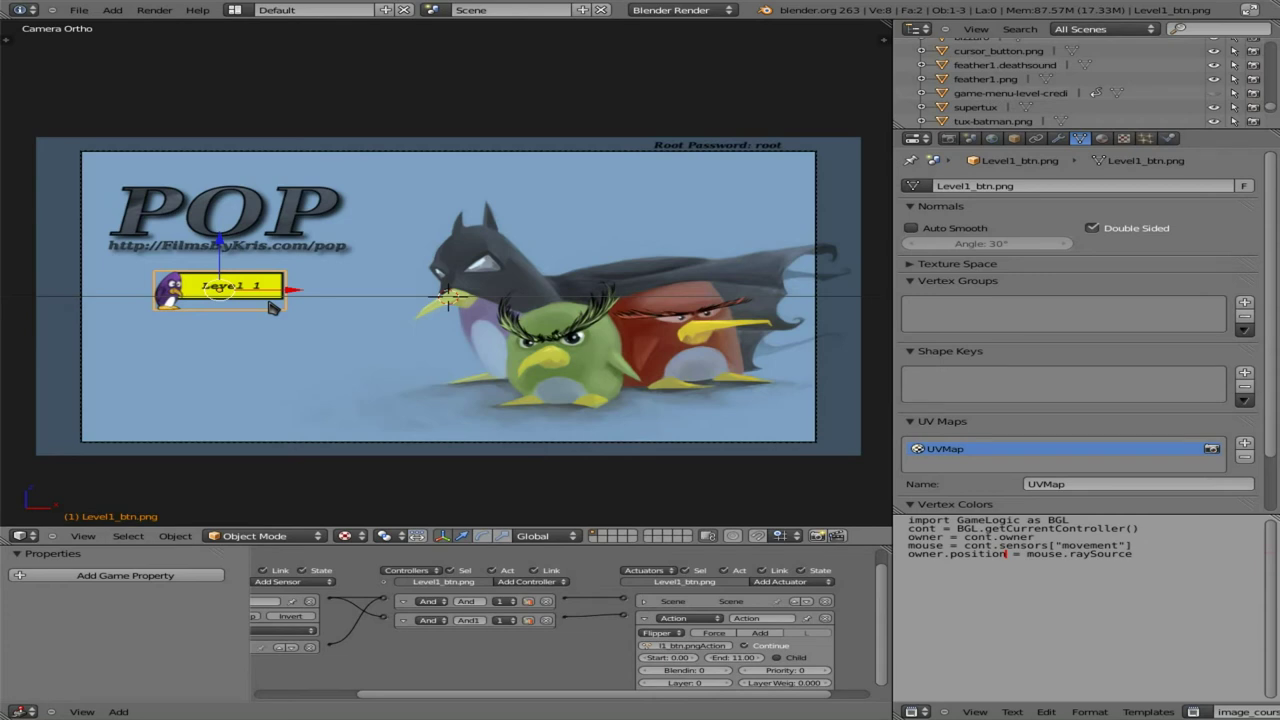
- Duplicate the Level 1 button and drop the copy straight below the original
{"action": "key", "text": "shift+d"}
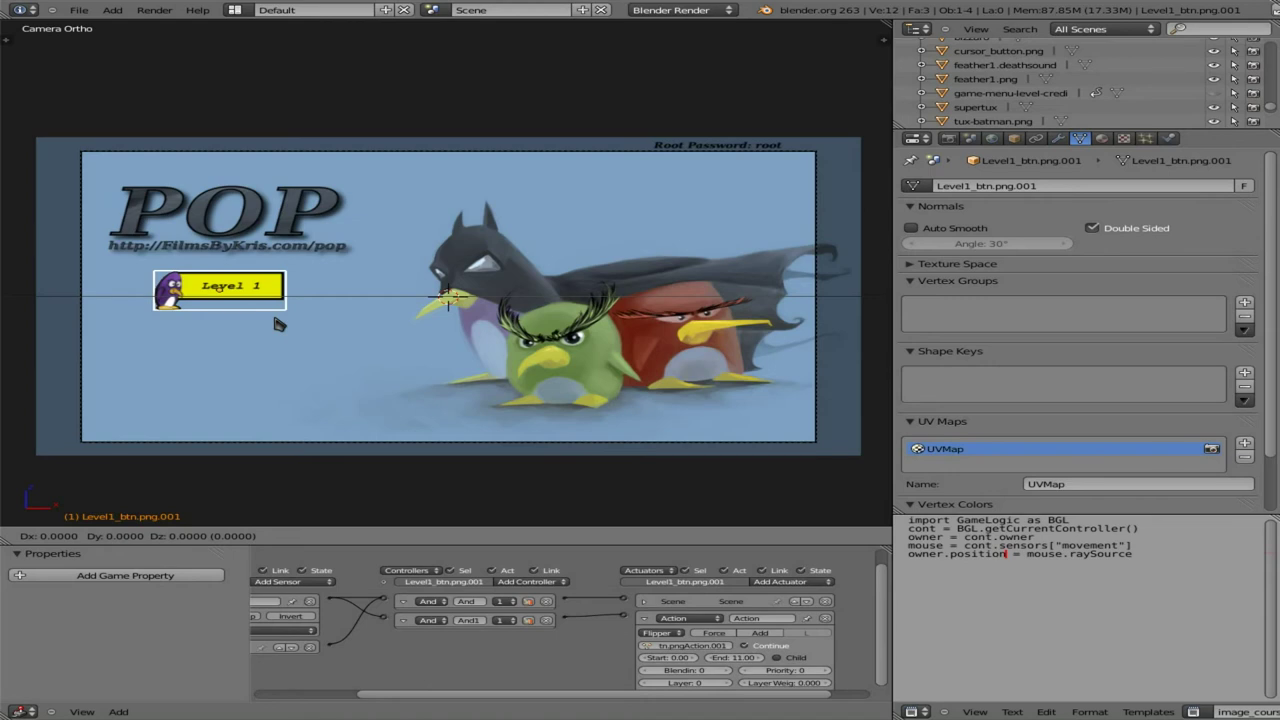
{"action": "key", "text": "z"}
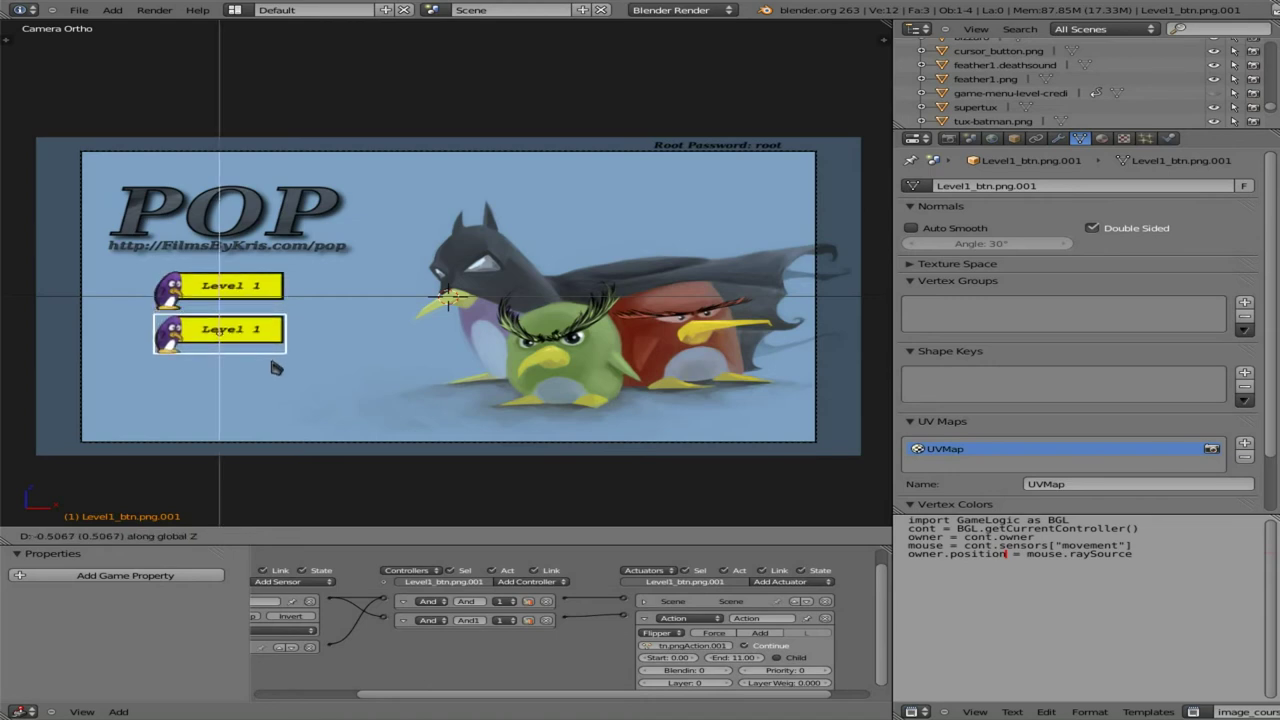
{"action": "left_click", "coordinate": [287, 447]}
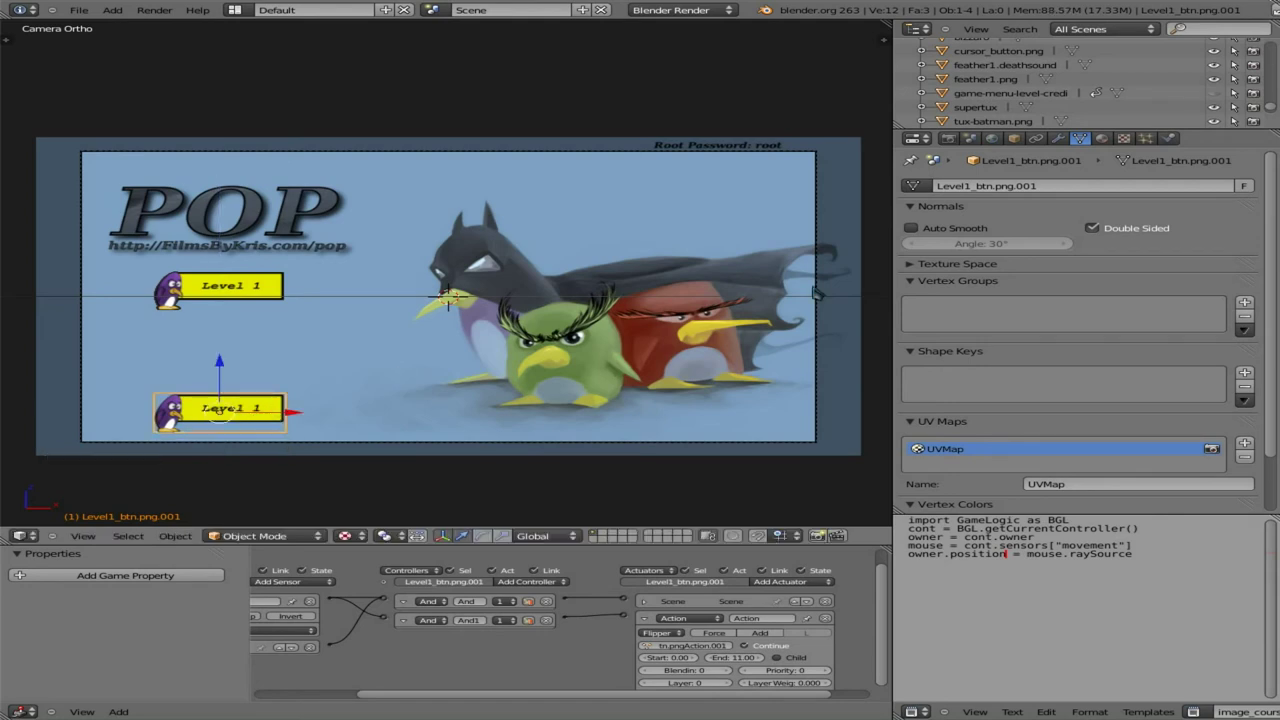
- Swap the copy's texture image for Game_Credits_btn.png from the file browser
{"action": "left_click", "coordinate": [1102, 139]}
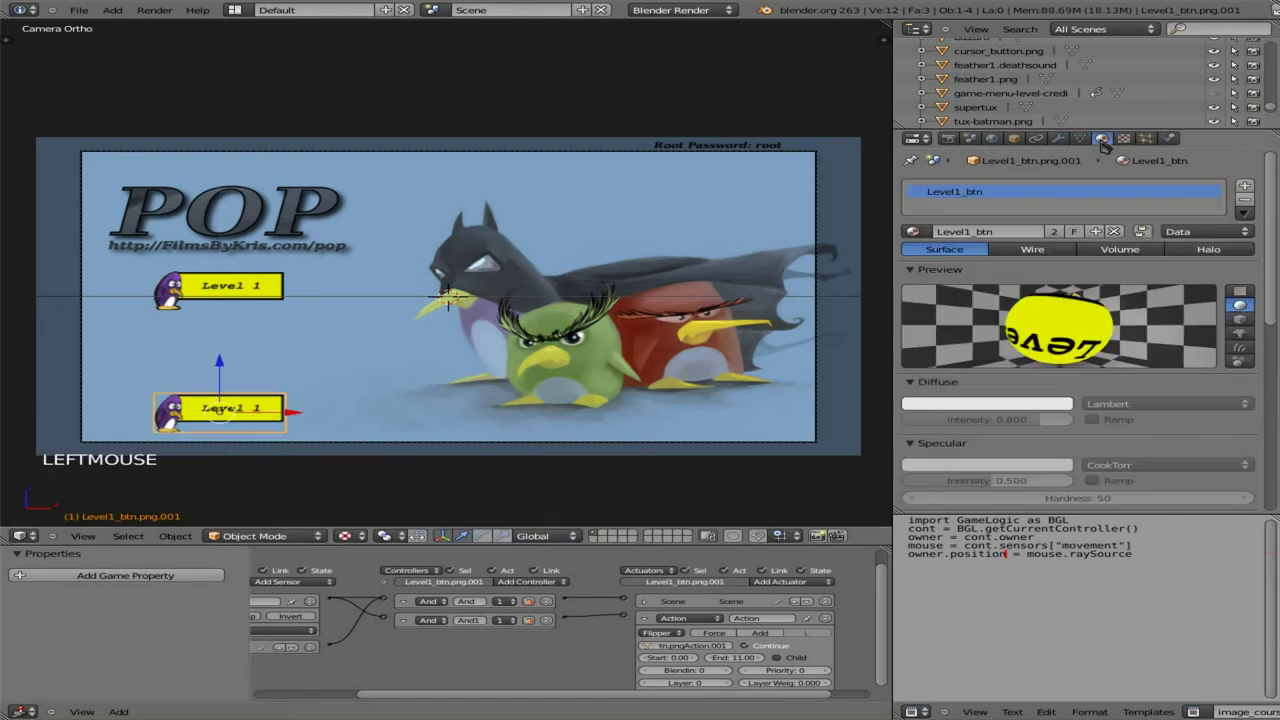
{"action": "left_click", "coordinate": [1122, 141]}
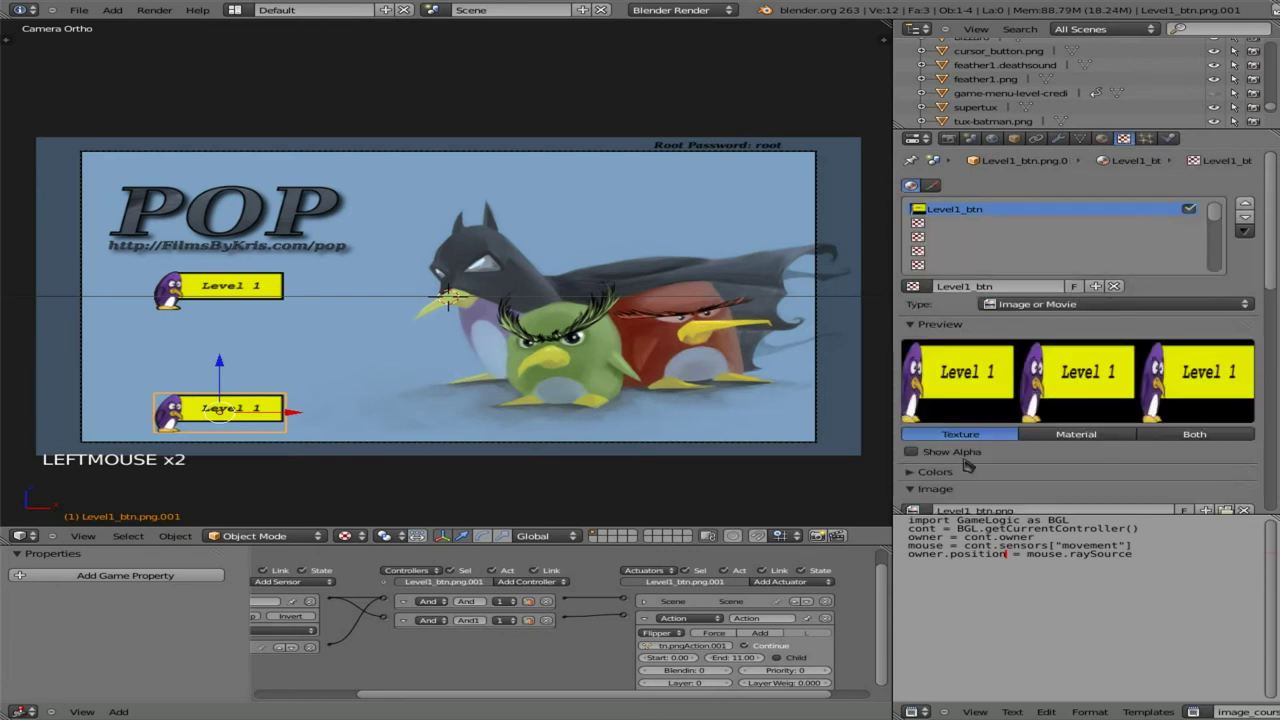
{"action": "middle_click_drag", "start_coordinate": [1055, 472], "coordinate": [1060, 384]}
{"action": "left_click", "coordinate": [1227, 423]}
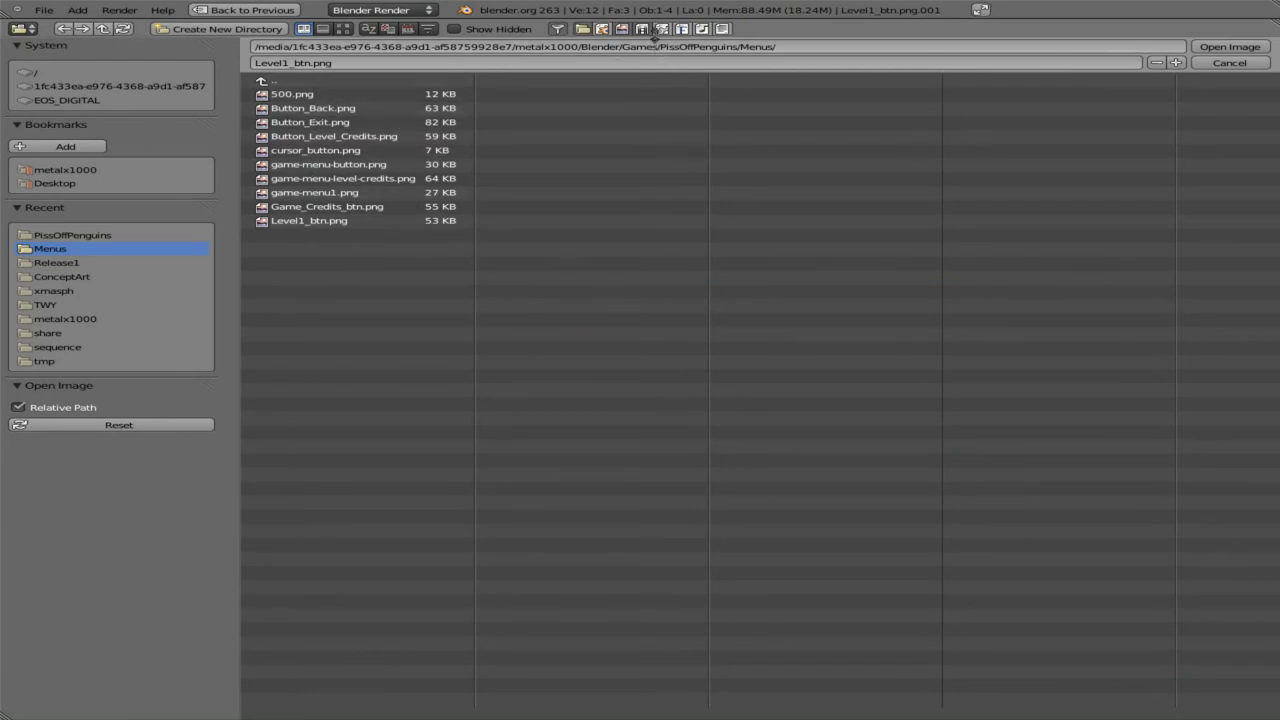
{"action": "left_click", "coordinate": [342, 29]}
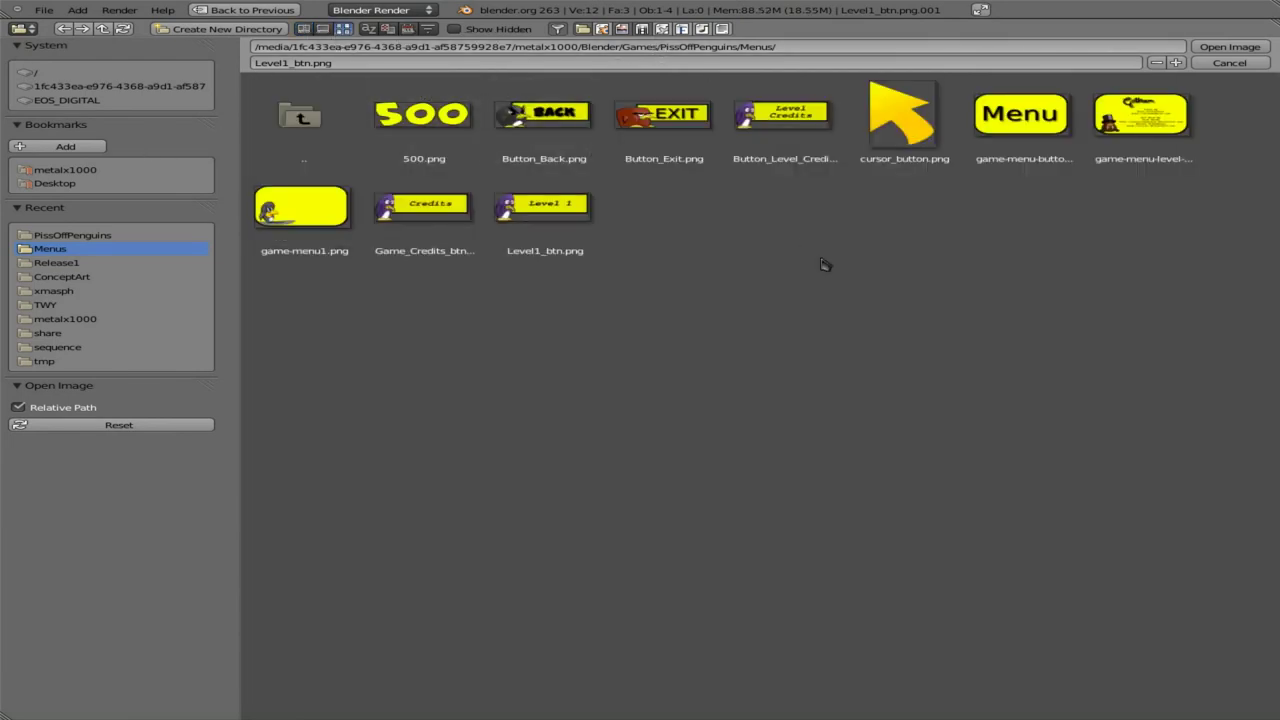
{"action": "left_click", "coordinate": [422, 220]}
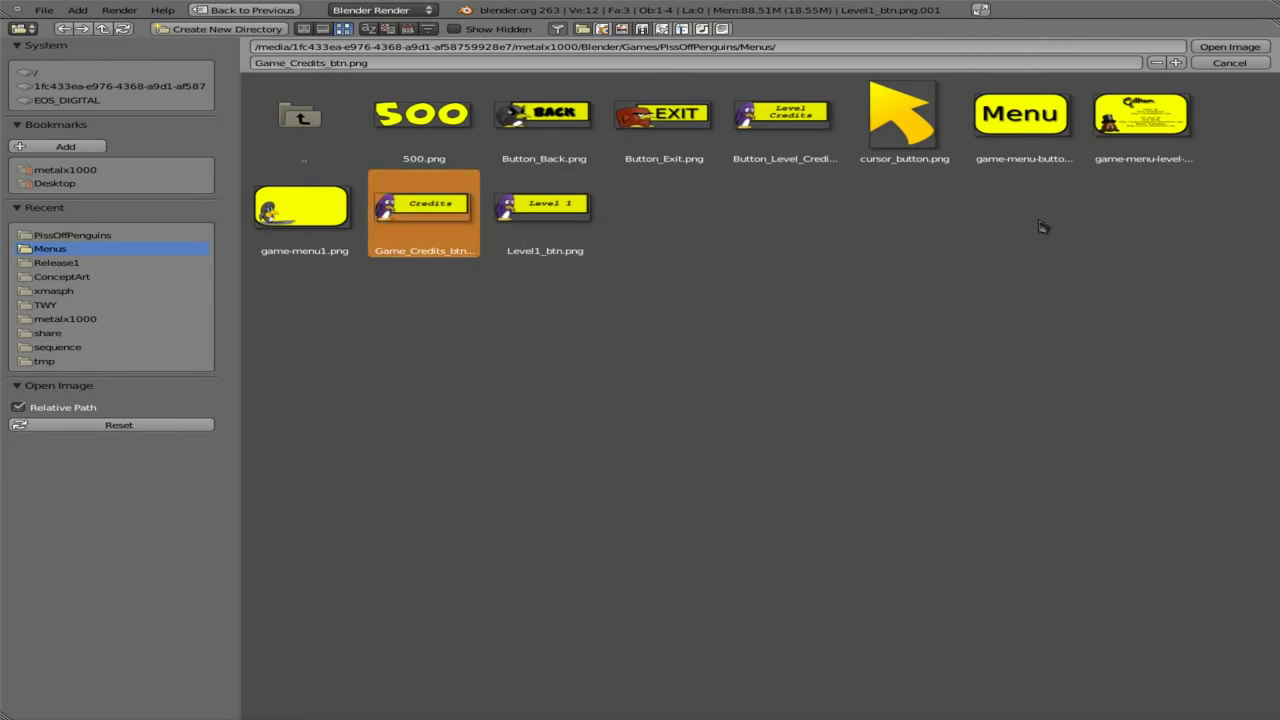
{"action": "left_click", "coordinate": [1229, 47]}
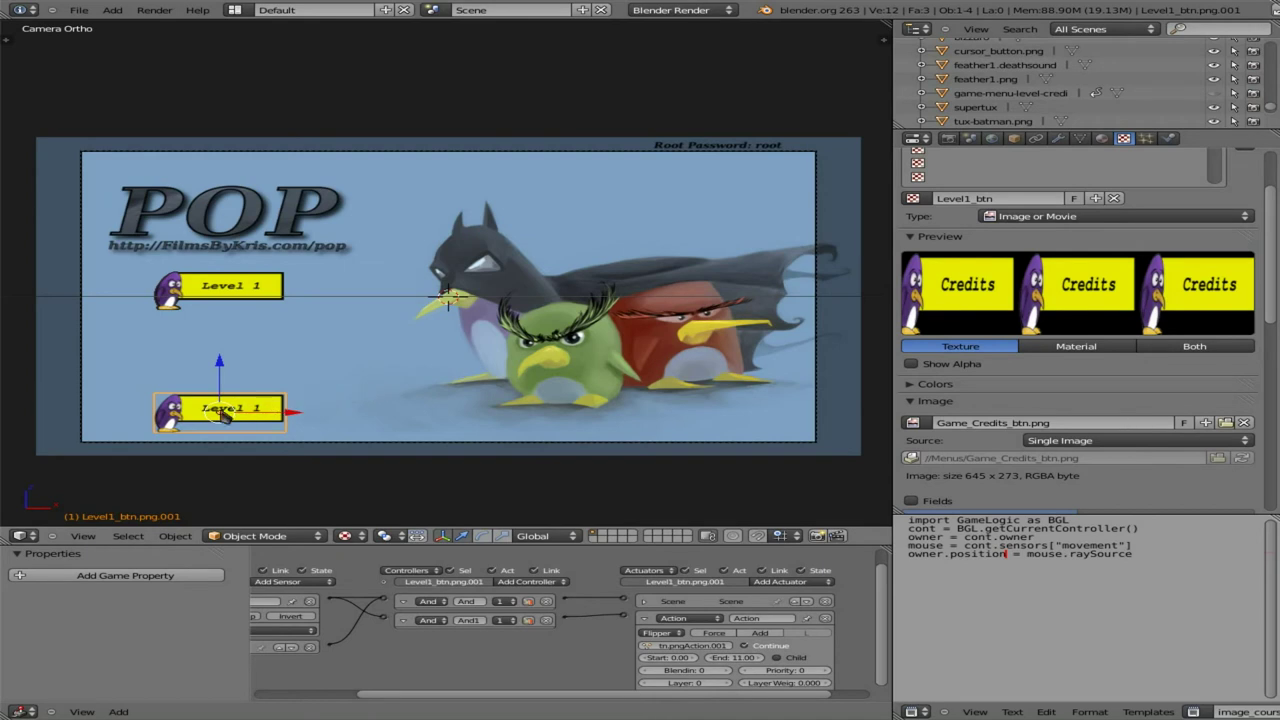
- Review the copy's material and texture settings after the image change
{"action": "left_click", "coordinate": [1104, 140]}
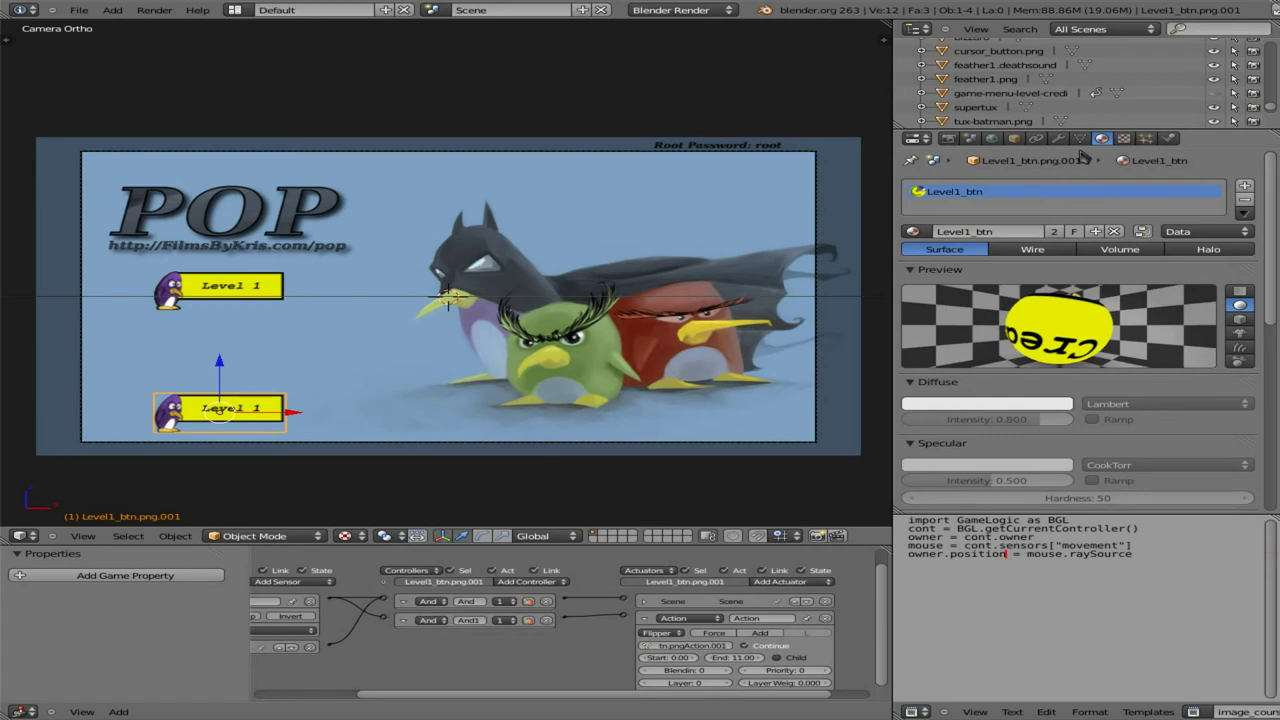
{"action": "left_click", "coordinate": [1123, 139]}
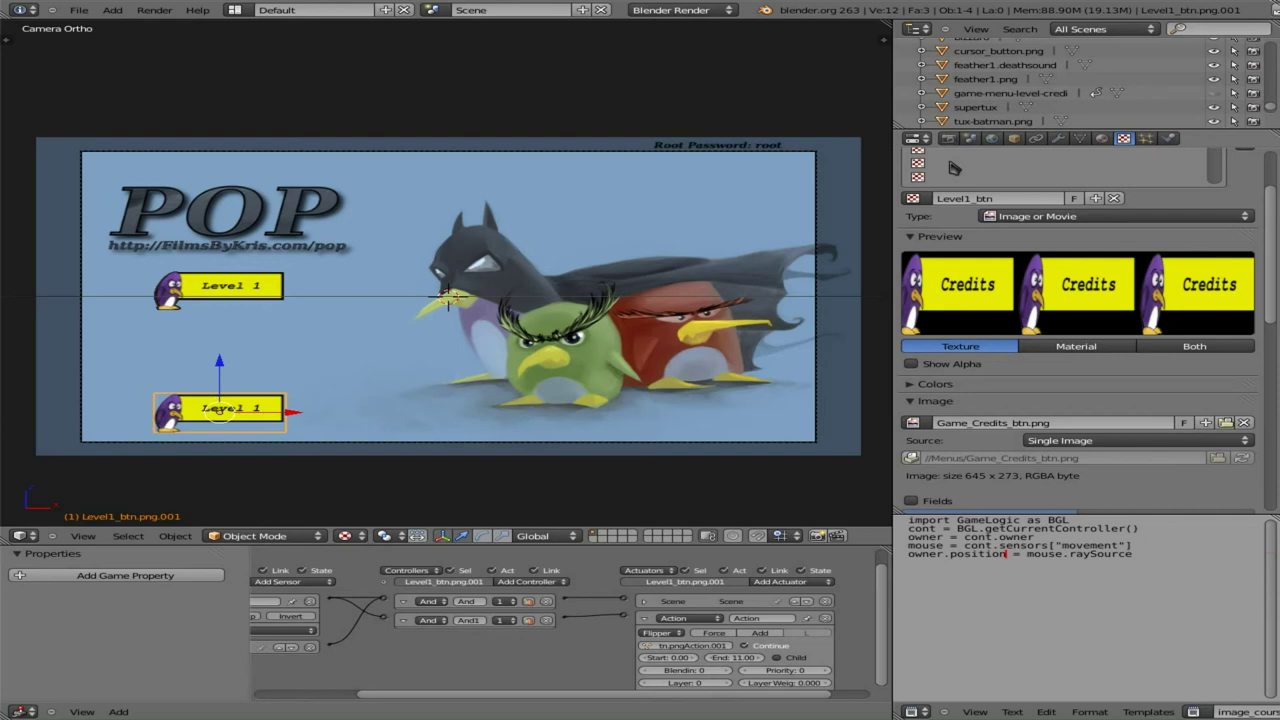
{"action": "scroll", "coordinate": [1128, 384], "scroll_direction": "down", "scroll_amount": 18}
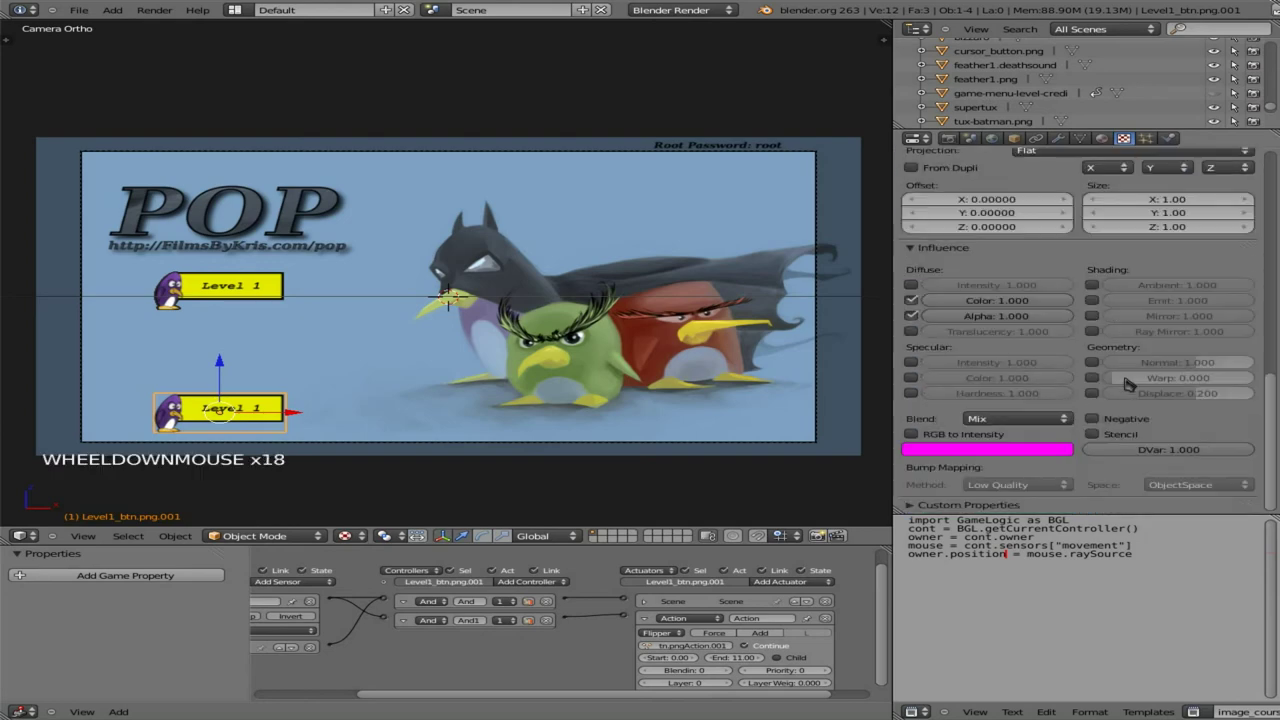
{"action": "scroll", "coordinate": [1127, 384], "scroll_direction": "up", "scroll_amount": 20}
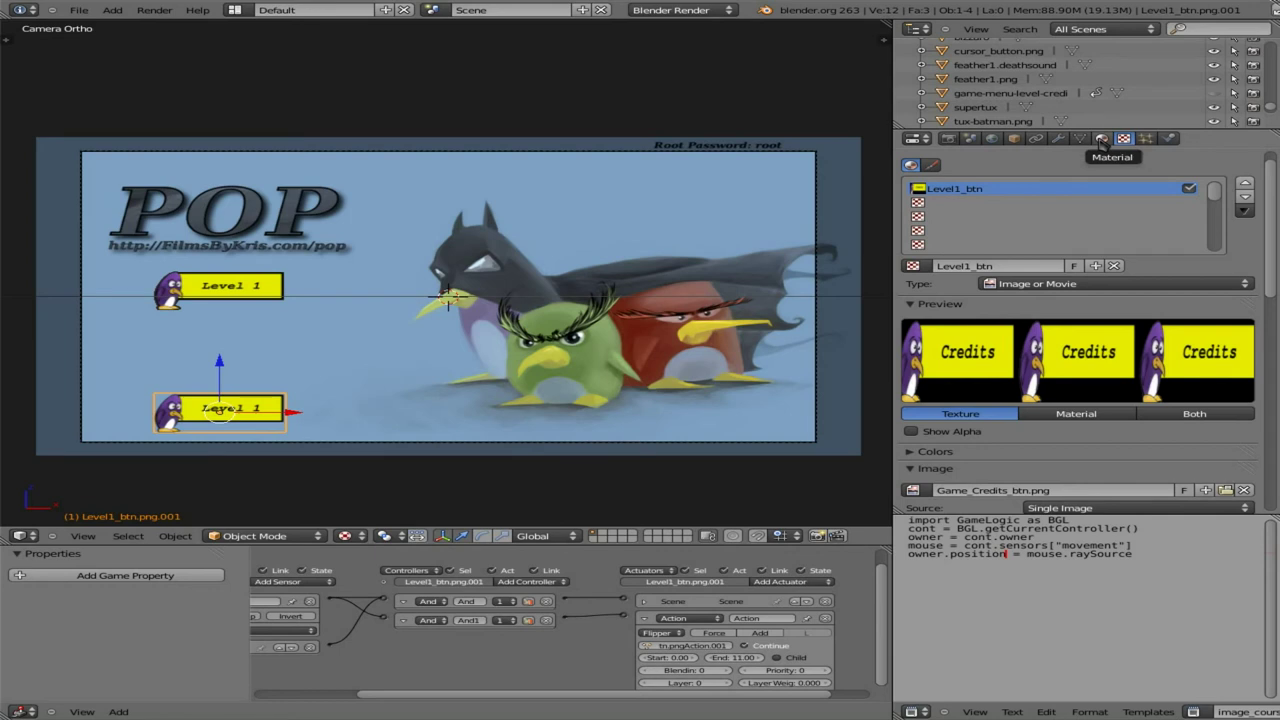
- Render the camera view with F12, then briefly test-run the game
{"action": "key", "text": "F12"}
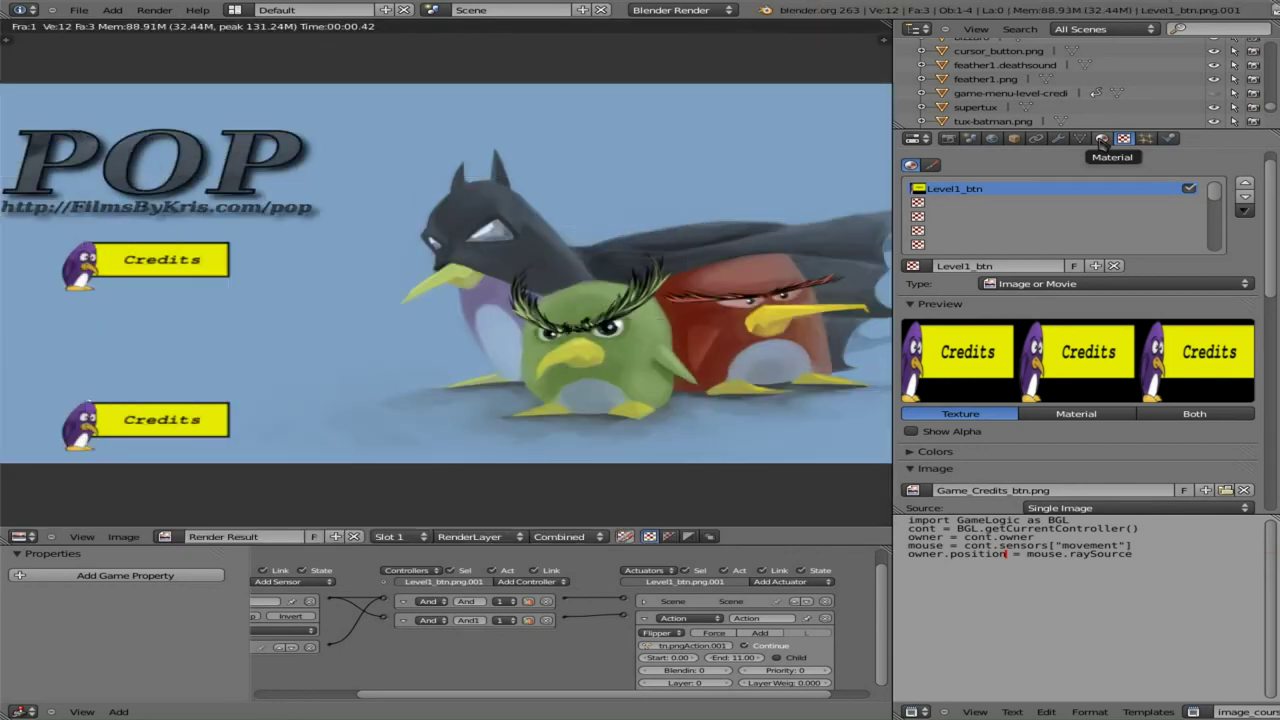
{"action": "key", "text": "Escape"}
{"action": "key", "text": "Escape"}
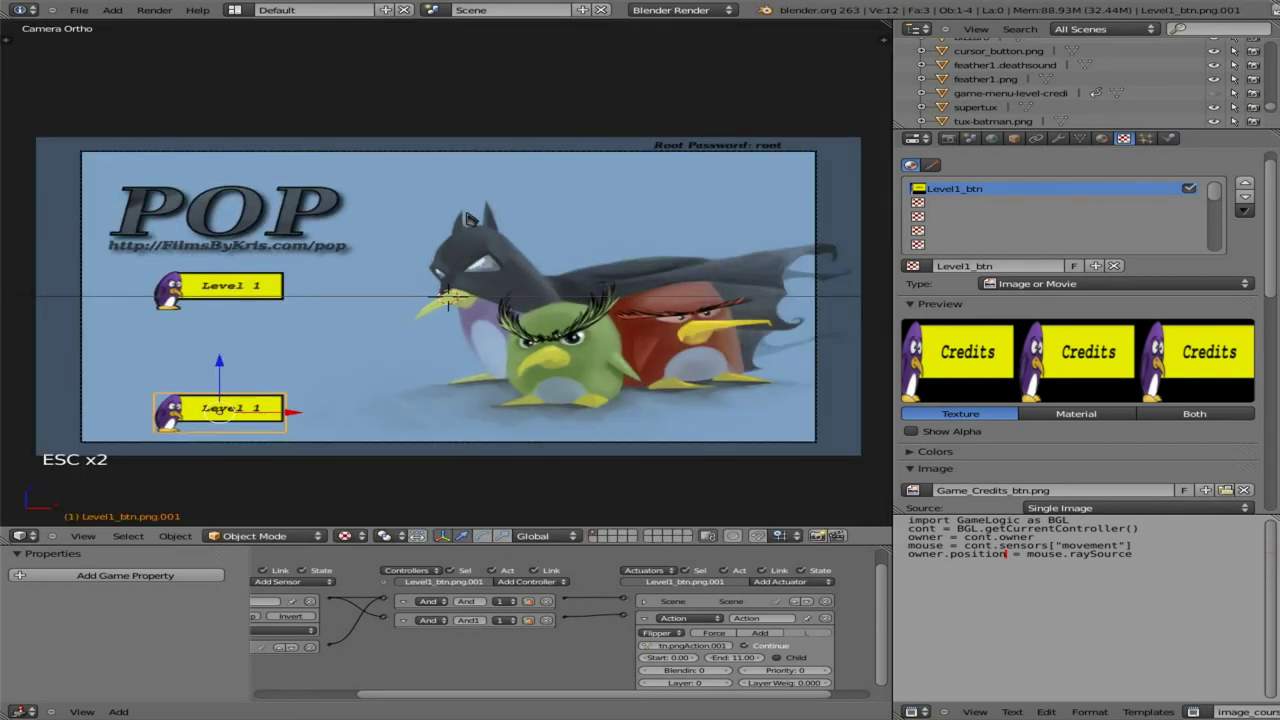
{"action": "key", "text": "p"}
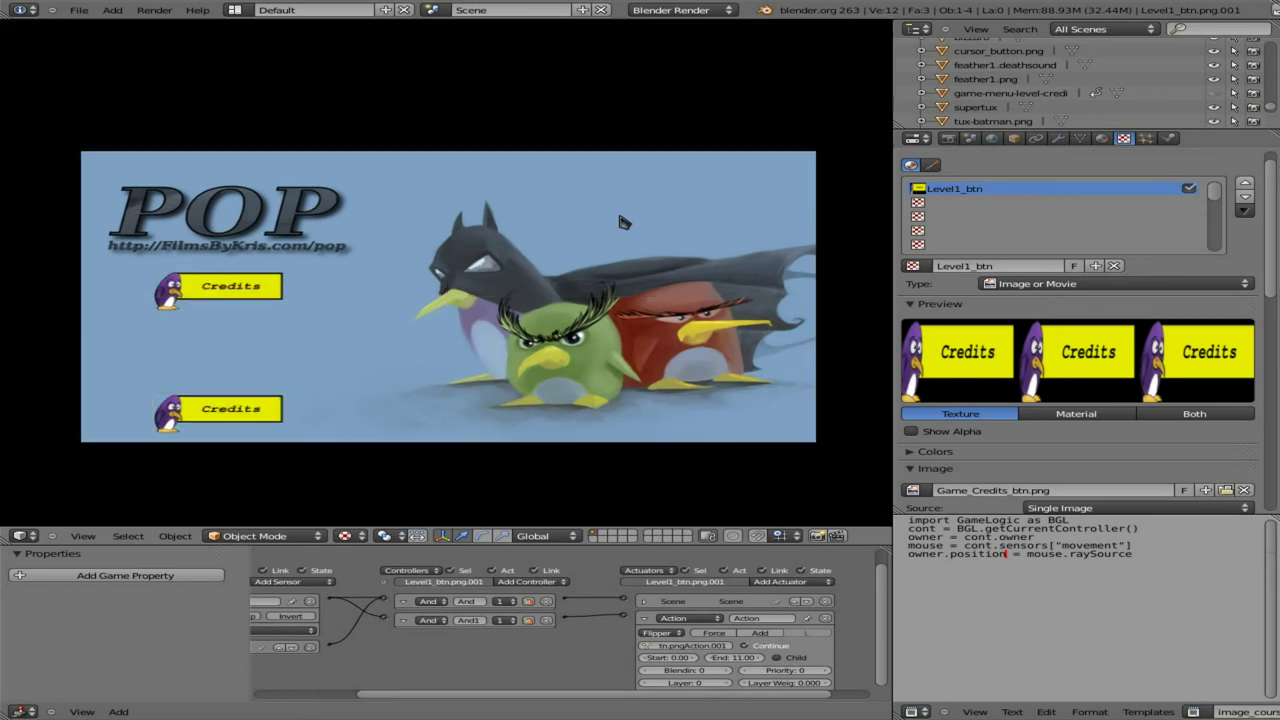
{"action": "key", "text": "Escape"}
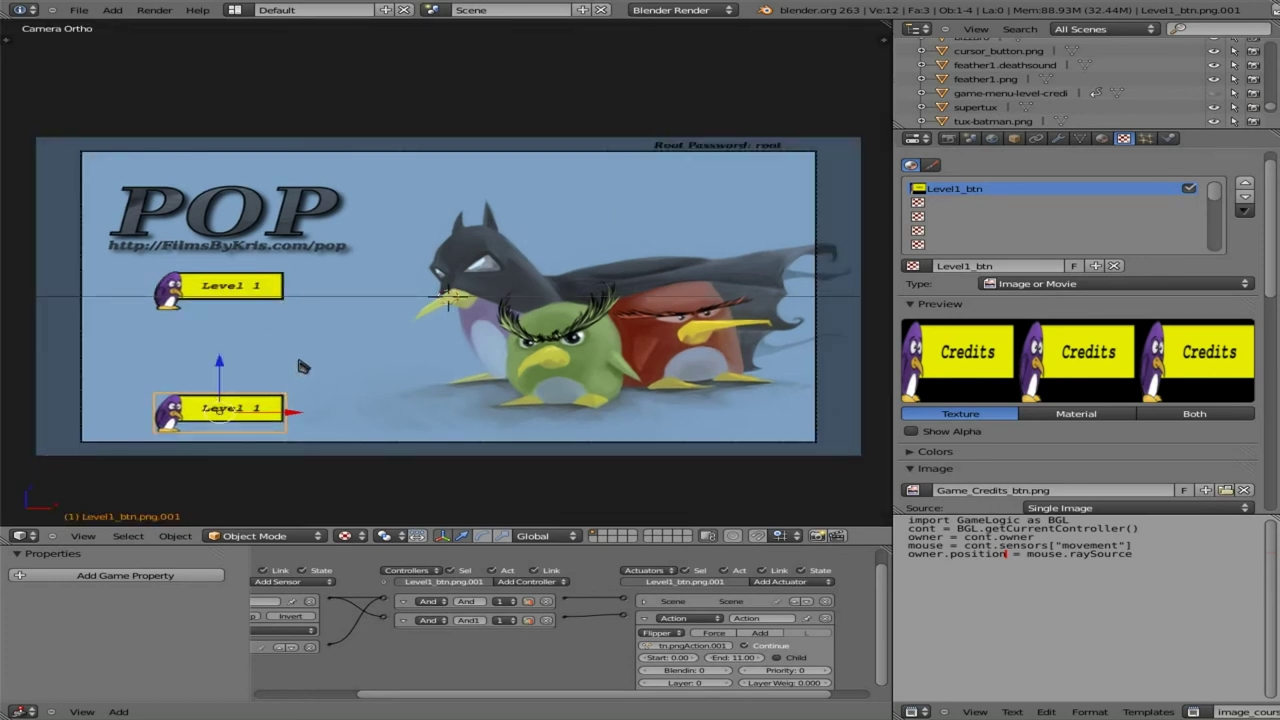
- Undo the texture change and duplicate, keeping the original Level 1 button
{"action": "key", "text": "ctrl+z"}
{"action": "key", "text": "ctrl+z"}
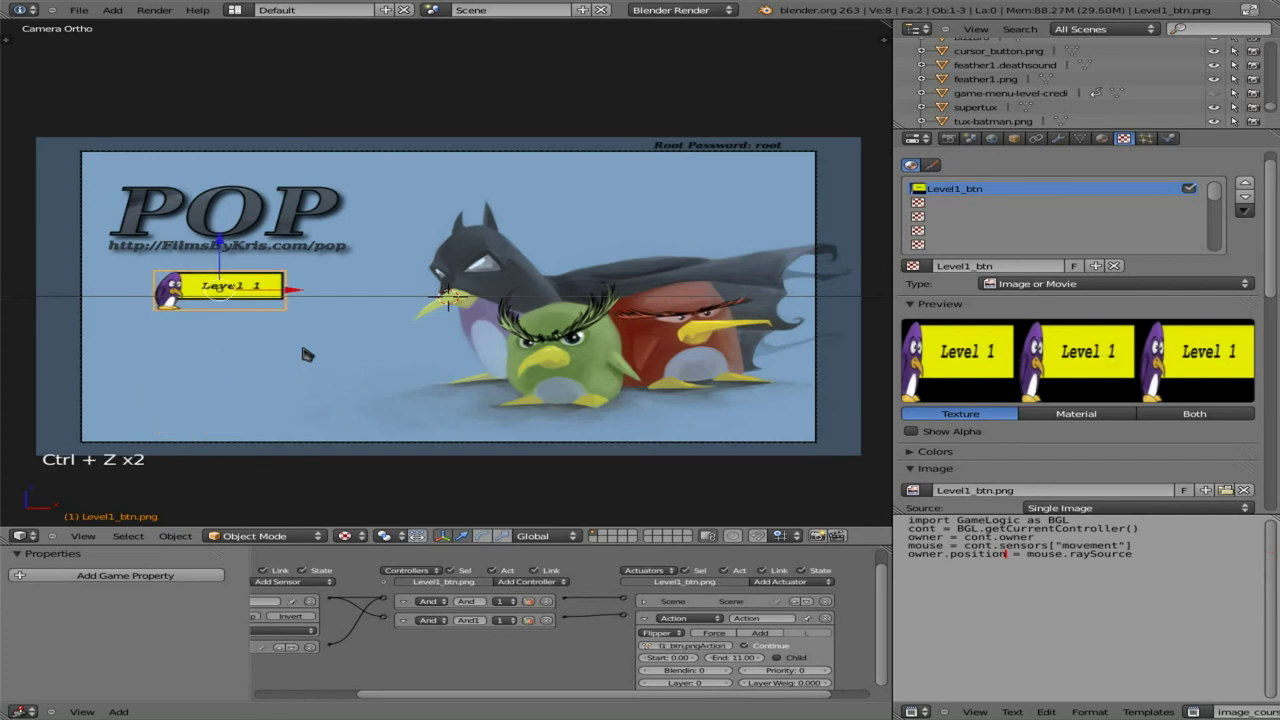
{"action": "key", "text": "Delete"}
{"action": "left_click", "coordinate": [312, 354]}
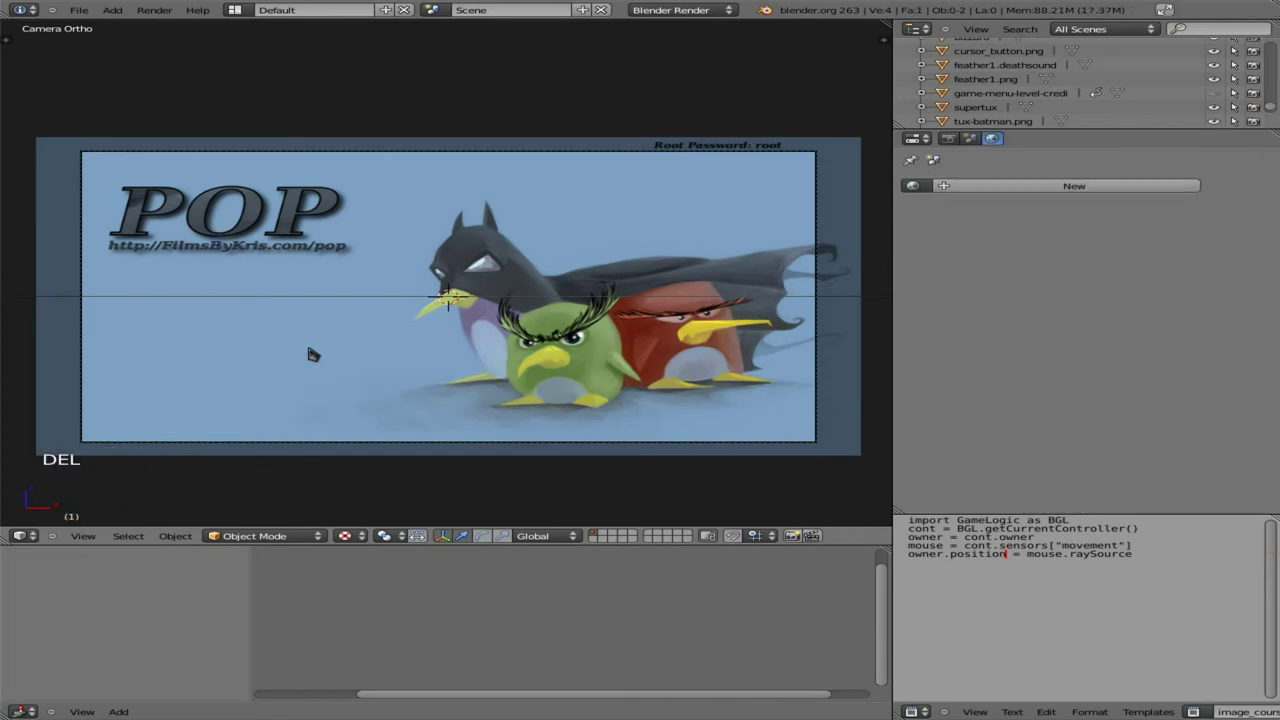
{"action": "key", "text": "ctrl+z"}
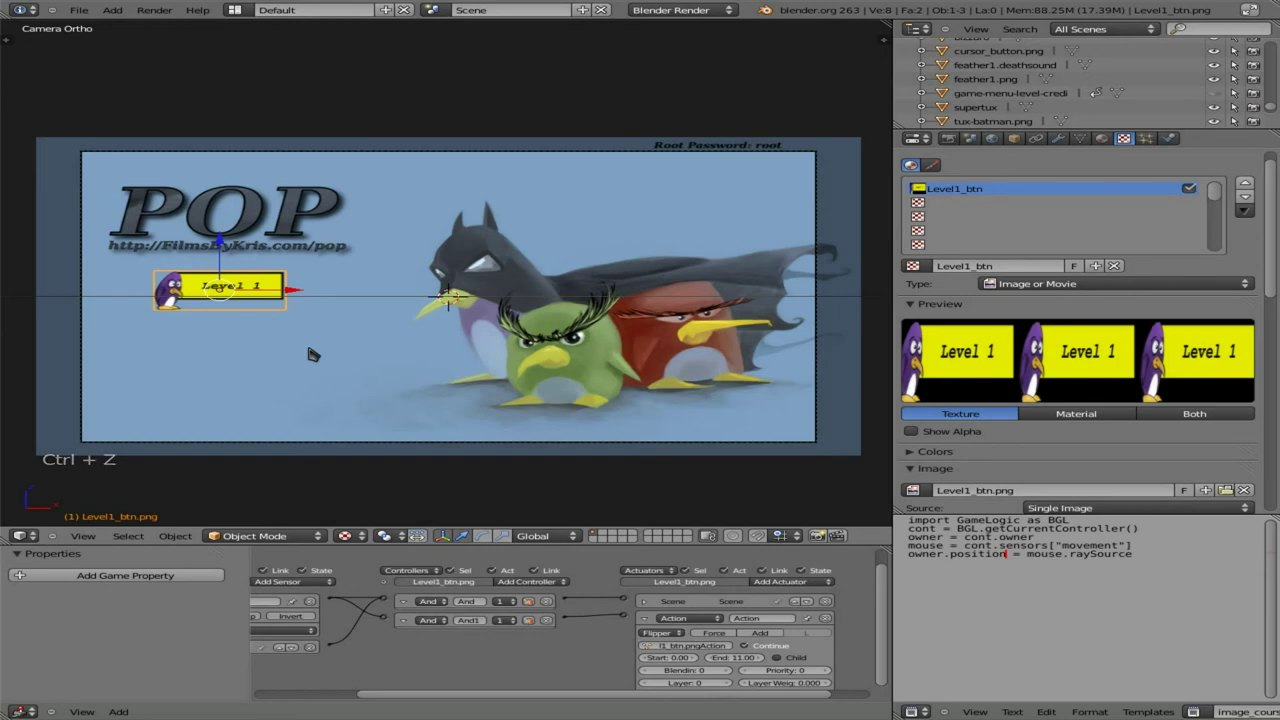
- Import Game_Credits_btn.png as a plane with Shadeless, Use Alpha and Premultiply enabled
{"action": "key", "text": "space"}
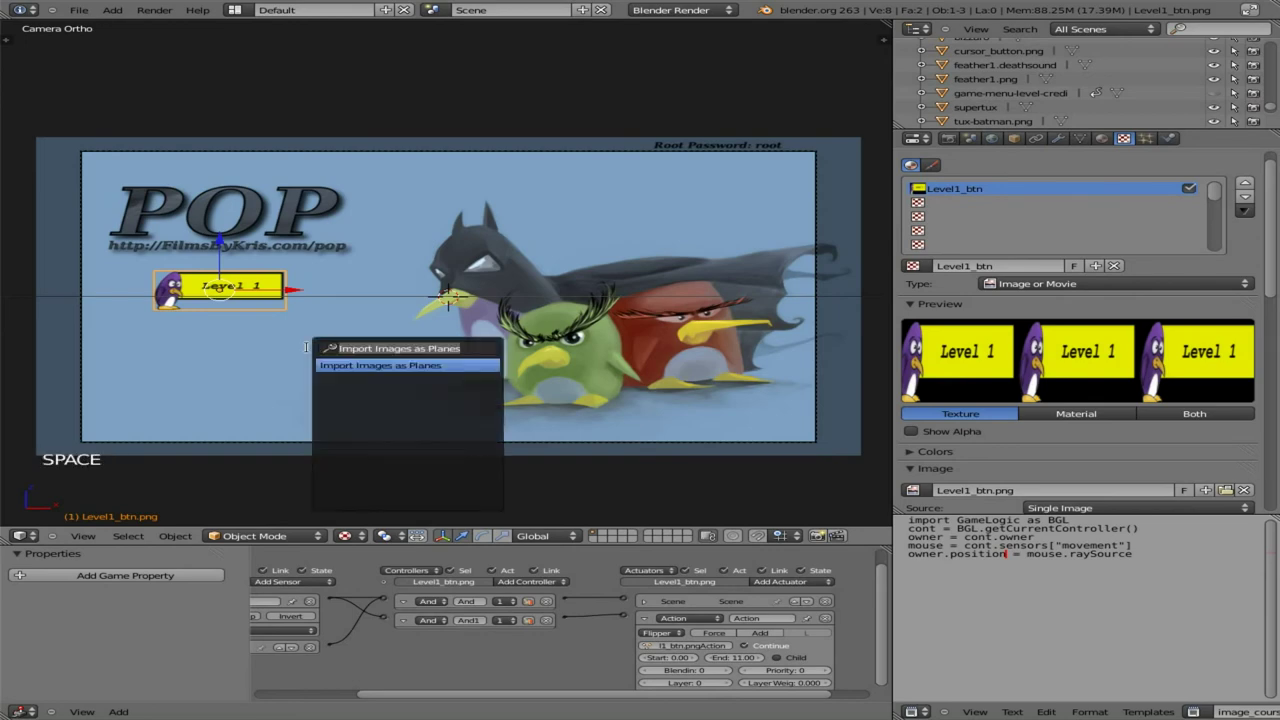
{"action": "key", "text": "Return"}
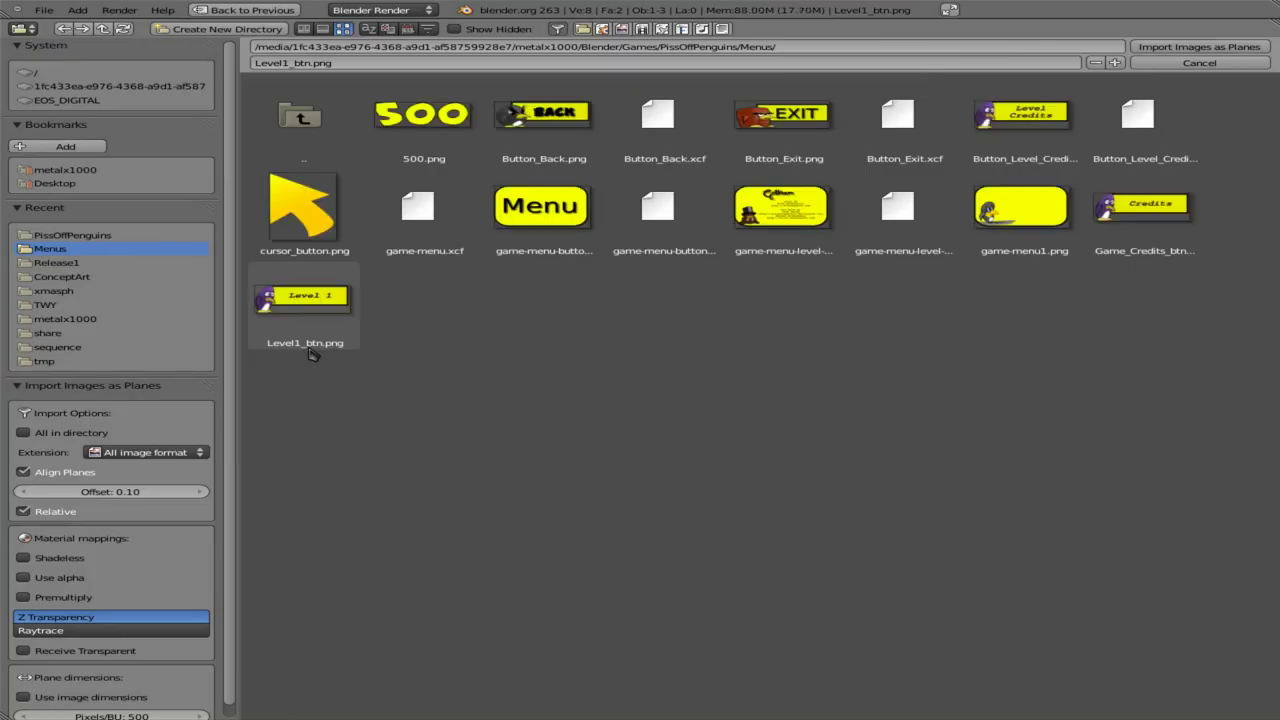
{"action": "left_click", "coordinate": [1143, 210]}
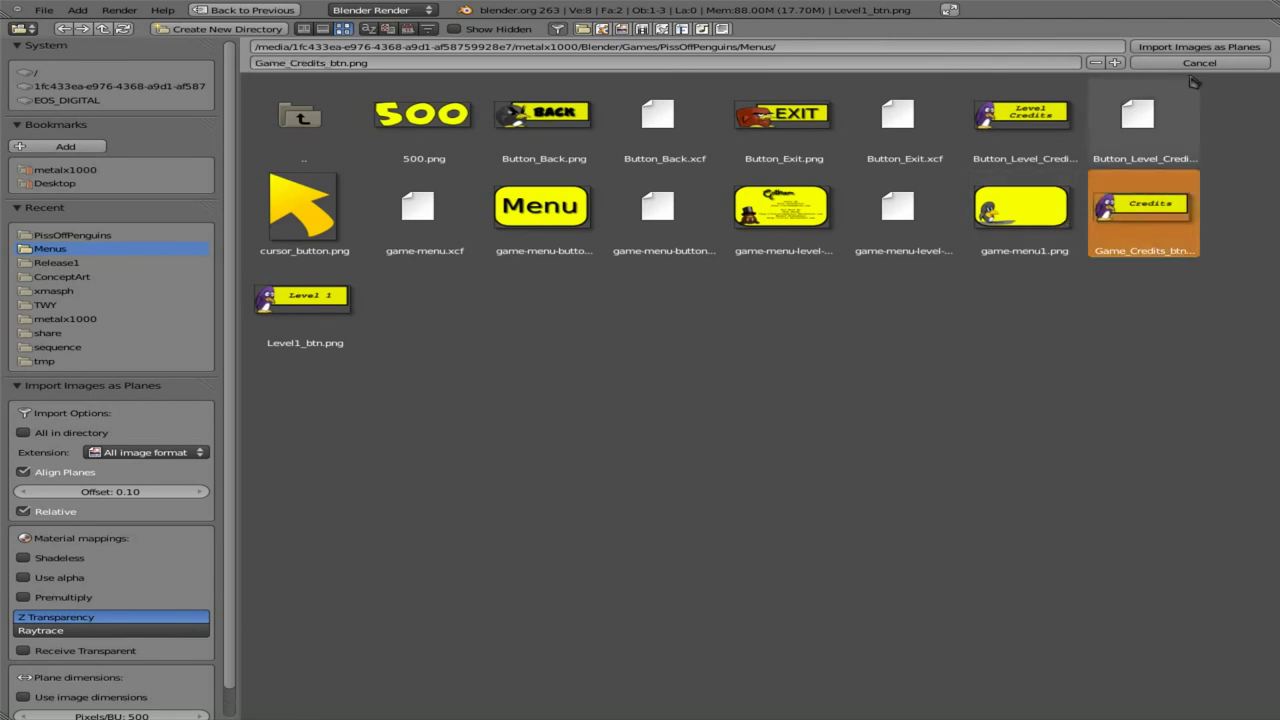
{"action": "left_click", "coordinate": [62, 557]}
{"action": "left_click", "coordinate": [67, 578]}
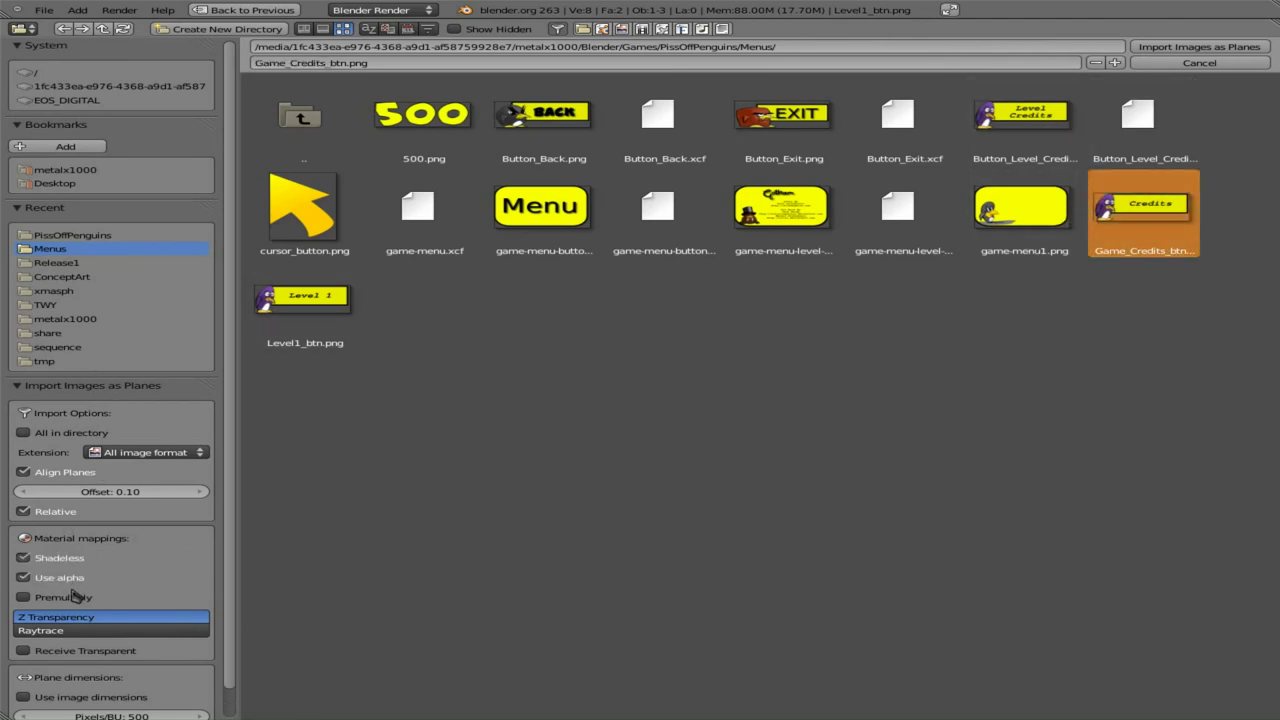
{"action": "left_click", "coordinate": [72, 596]}
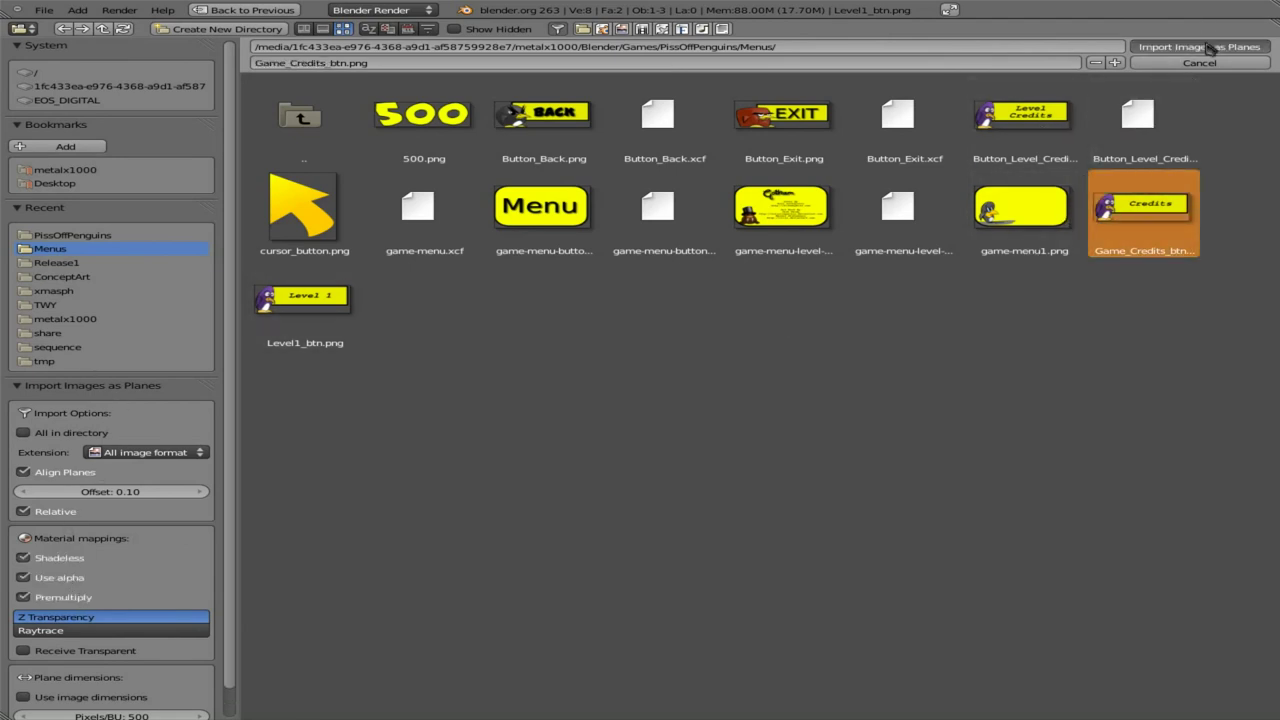
{"action": "left_click", "coordinate": [1210, 48]}
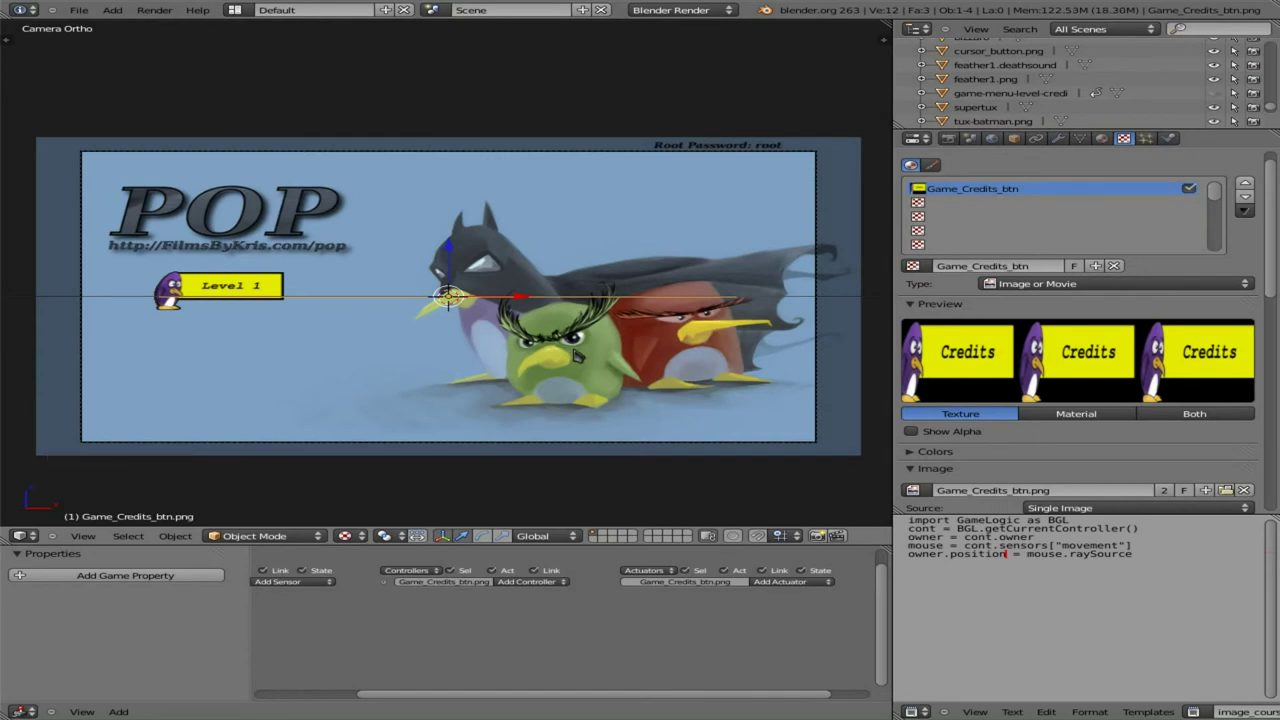
- Rotate the Credits plane 90° on X, shrink it, and place it below Level 1
{"action": "key", "text": "r"}
{"action": "key", "text": "x"}
{"action": "key", "text": "9"}
{"action": "key", "text": "0"}
{"action": "key", "text": "Return"}
{"action": "key", "text": "s"}
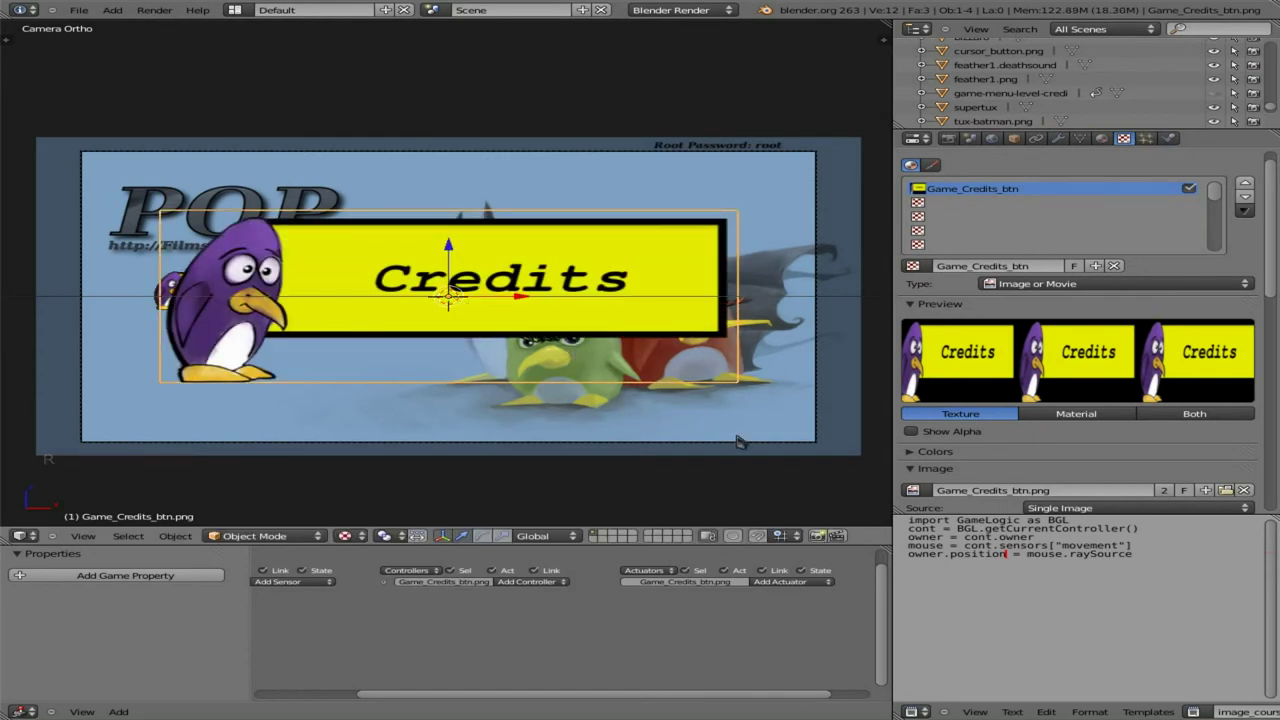
{"action": "left_click", "coordinate": [450, 372]}
{"action": "key", "text": "s"}
{"action": "key", "text": "s"}
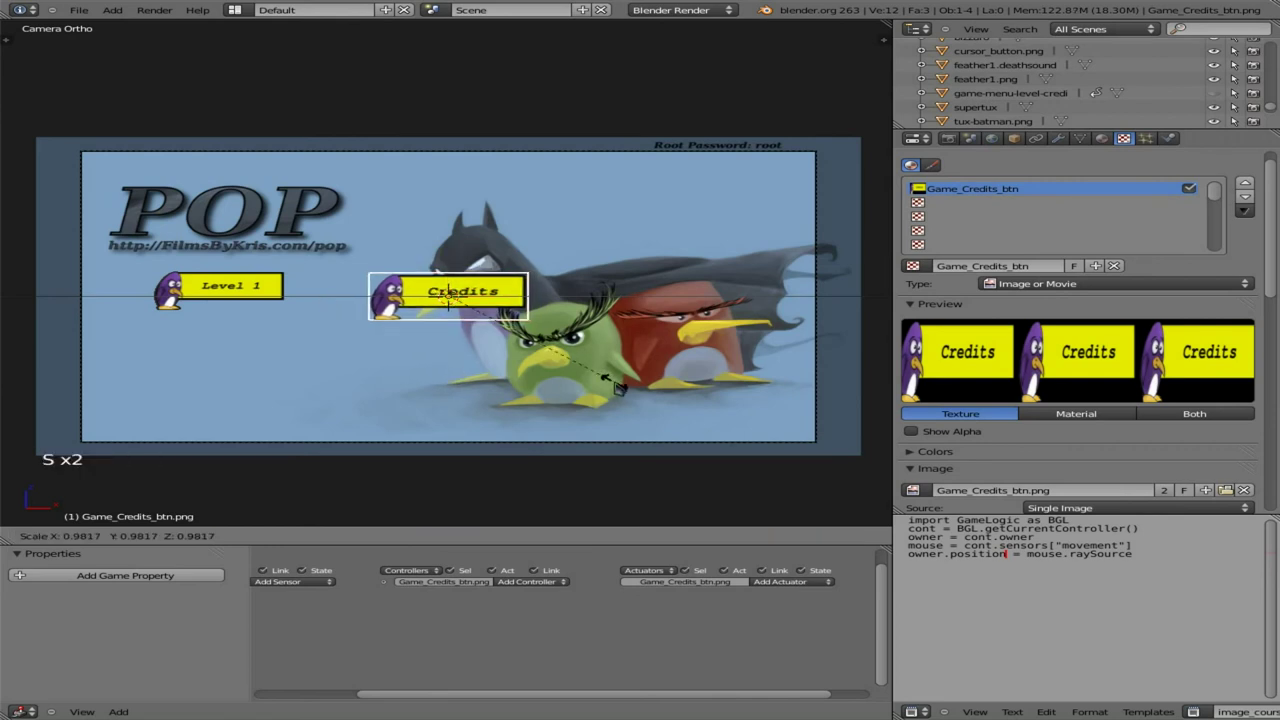
{"action": "left_click", "coordinate": [591, 383]}
{"action": "key", "text": "g"}
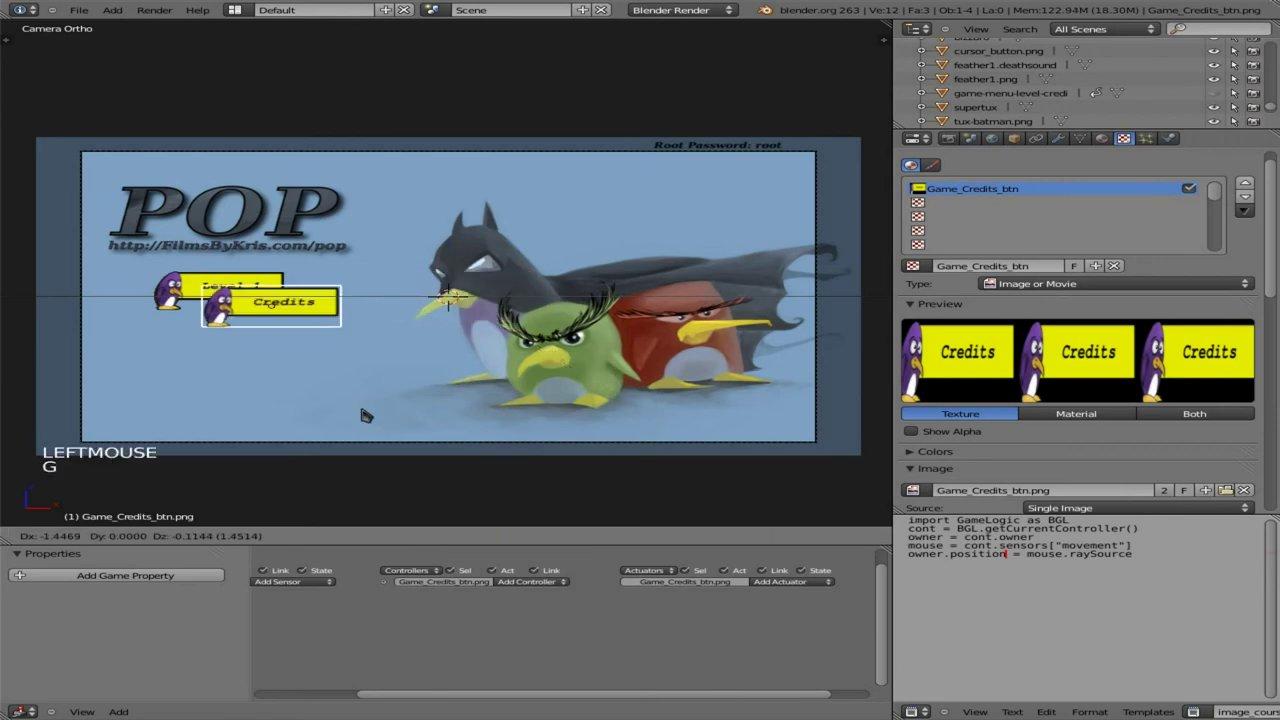
{"action": "left_click", "coordinate": [360, 492]}
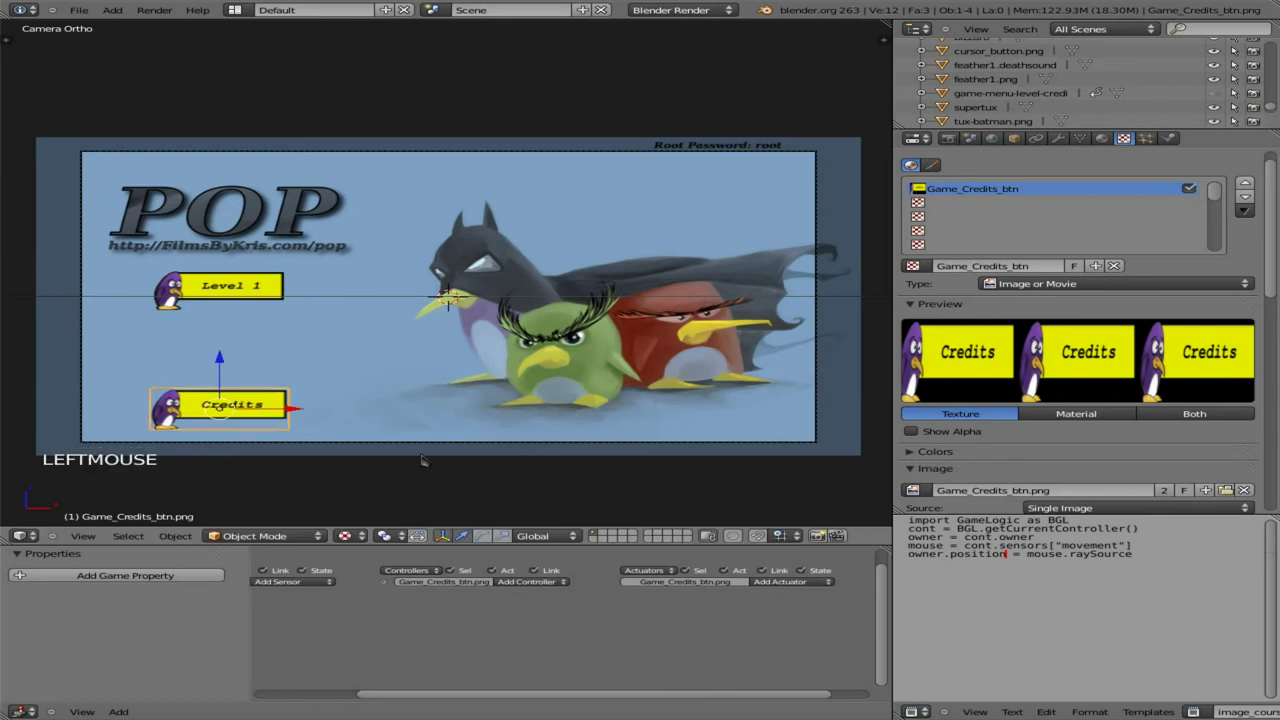
- Keyframe the Credits button's scale at frame 1 and a larger scale at frame 11
{"action": "key", "text": "i"}
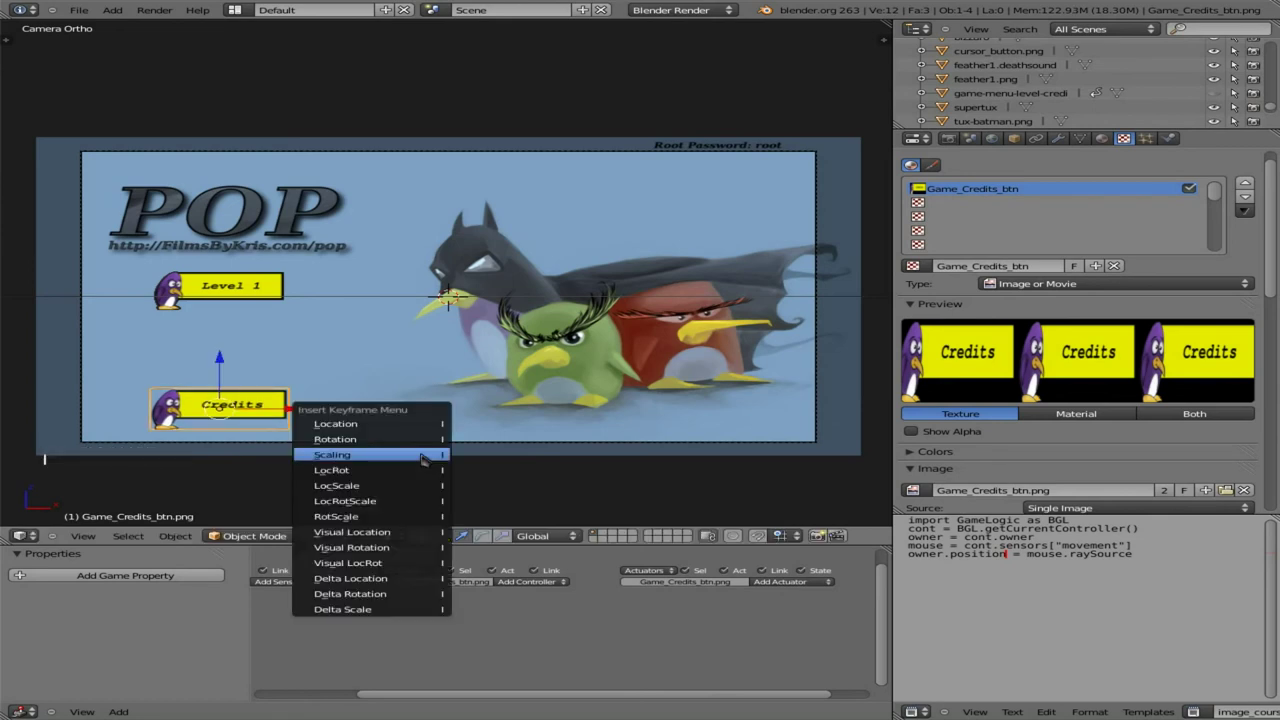
{"action": "left_click", "coordinate": [423, 460]}
{"action": "key", "text": "shift+Up"}
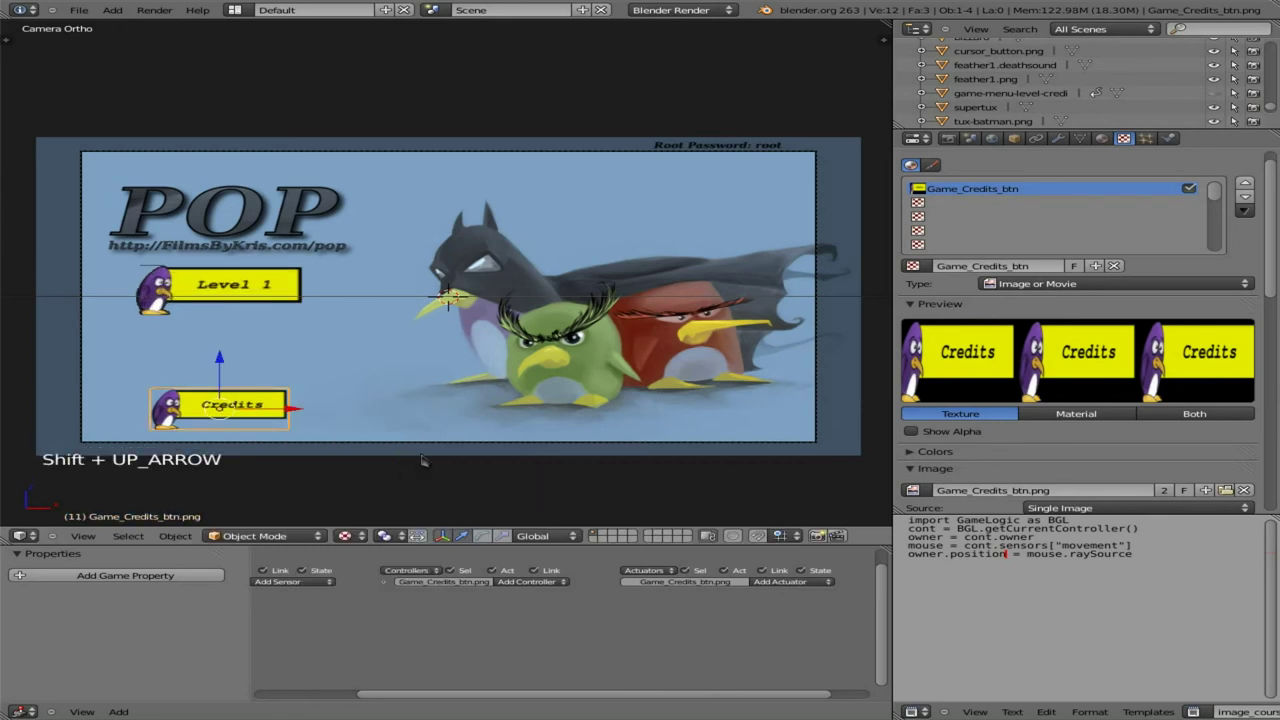
{"action": "key", "text": "s"}
{"action": "left_click", "coordinate": [460, 473]}
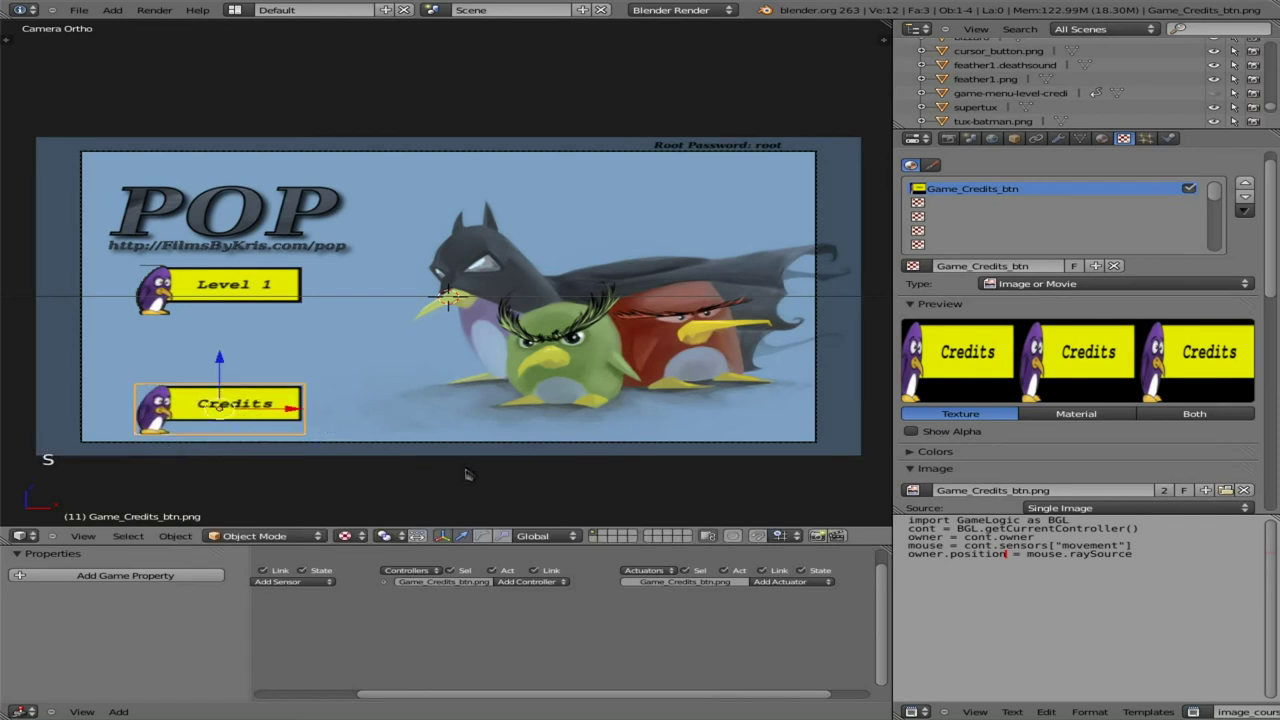
{"action": "key", "text": "i"}
{"action": "left_click", "coordinate": [460, 471]}
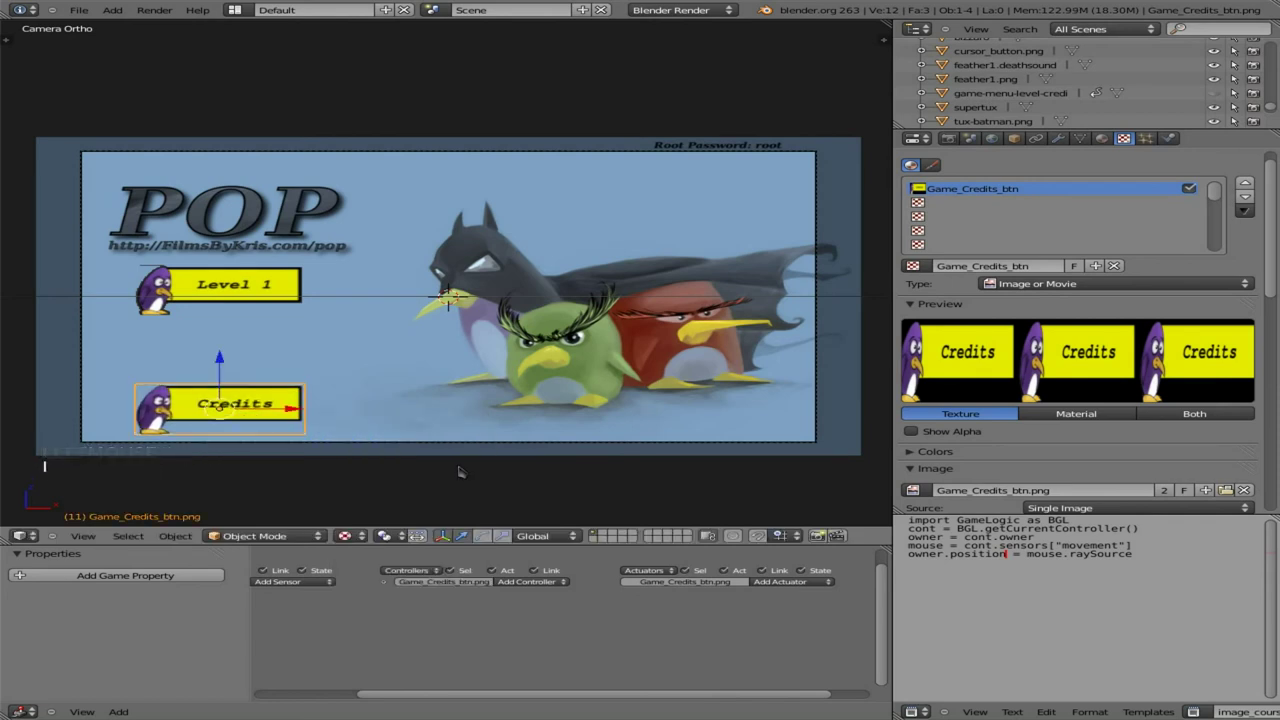
{"action": "key", "text": "shift+Left"}
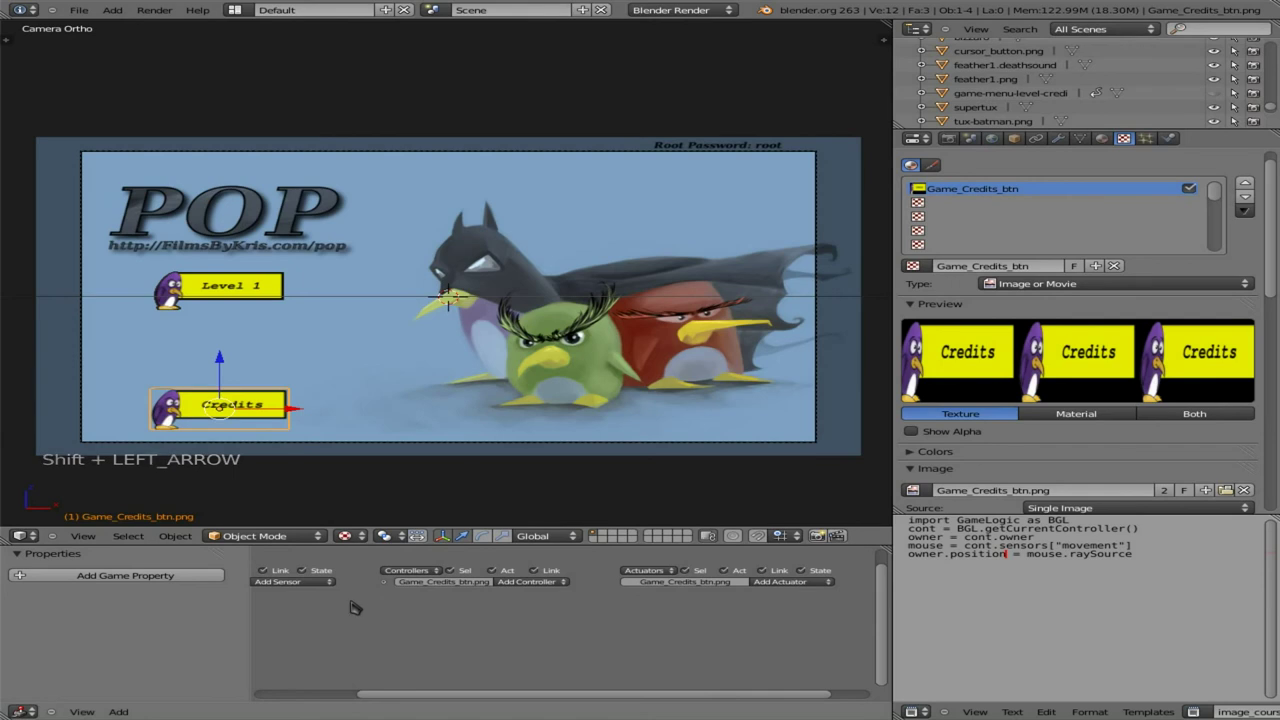
- Add two Mouse sensors to the Credits button, setting the first to Mouse Over
{"action": "middle_click_drag", "start_coordinate": [351, 606], "coordinate": [607, 588]}
{"action": "key", "text": "ctrl+Up"}
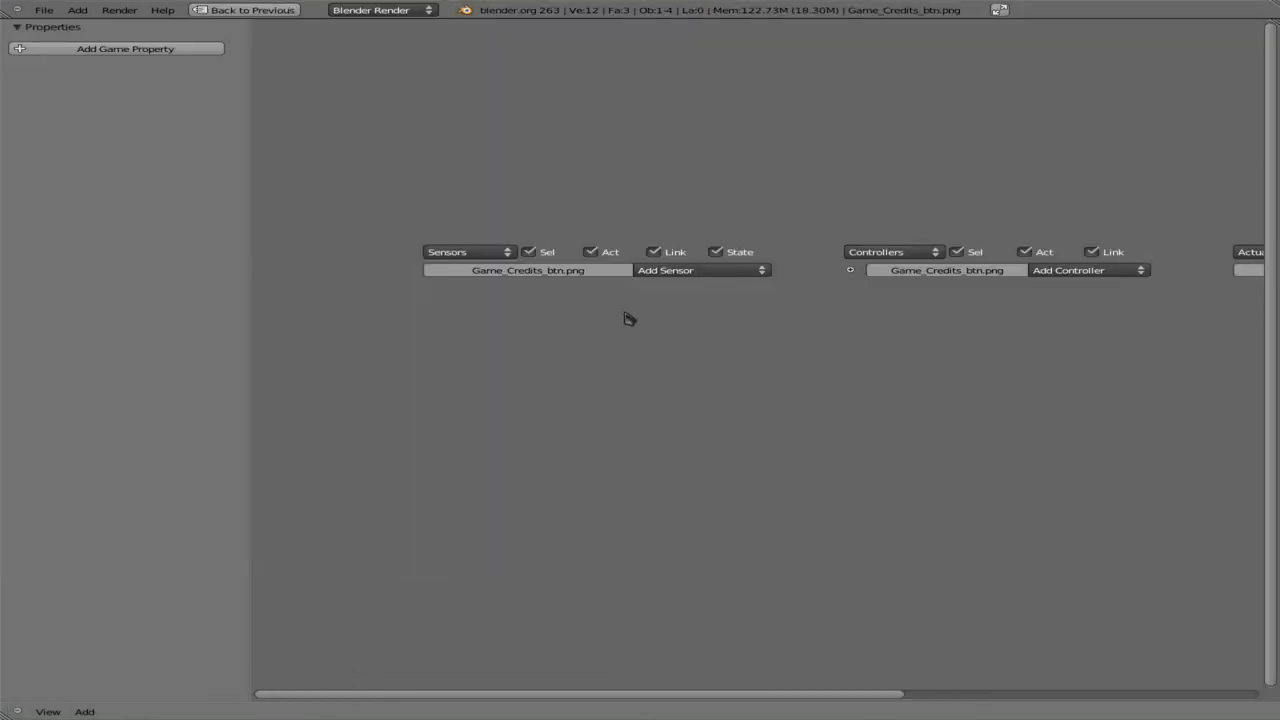
{"action": "left_click", "coordinate": [678, 272]}
{"action": "left_click", "coordinate": [699, 398]}
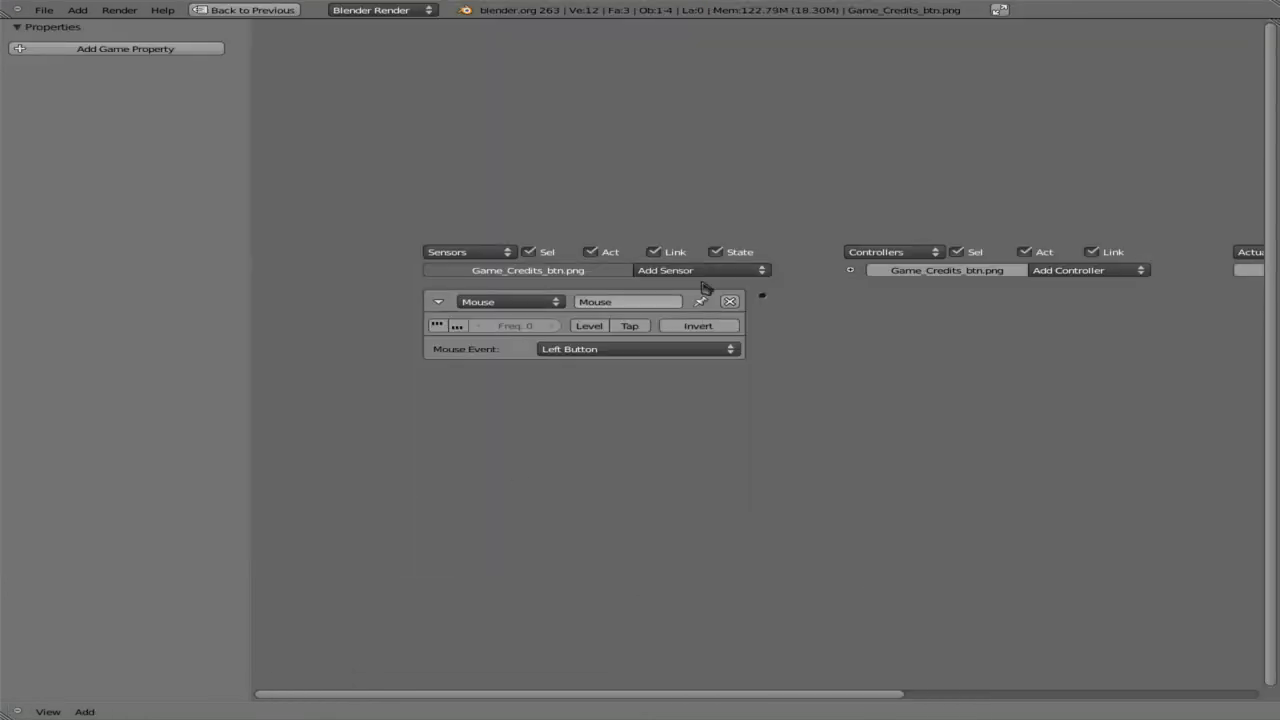
{"action": "left_click", "coordinate": [706, 271]}
{"action": "left_click", "coordinate": [708, 396]}
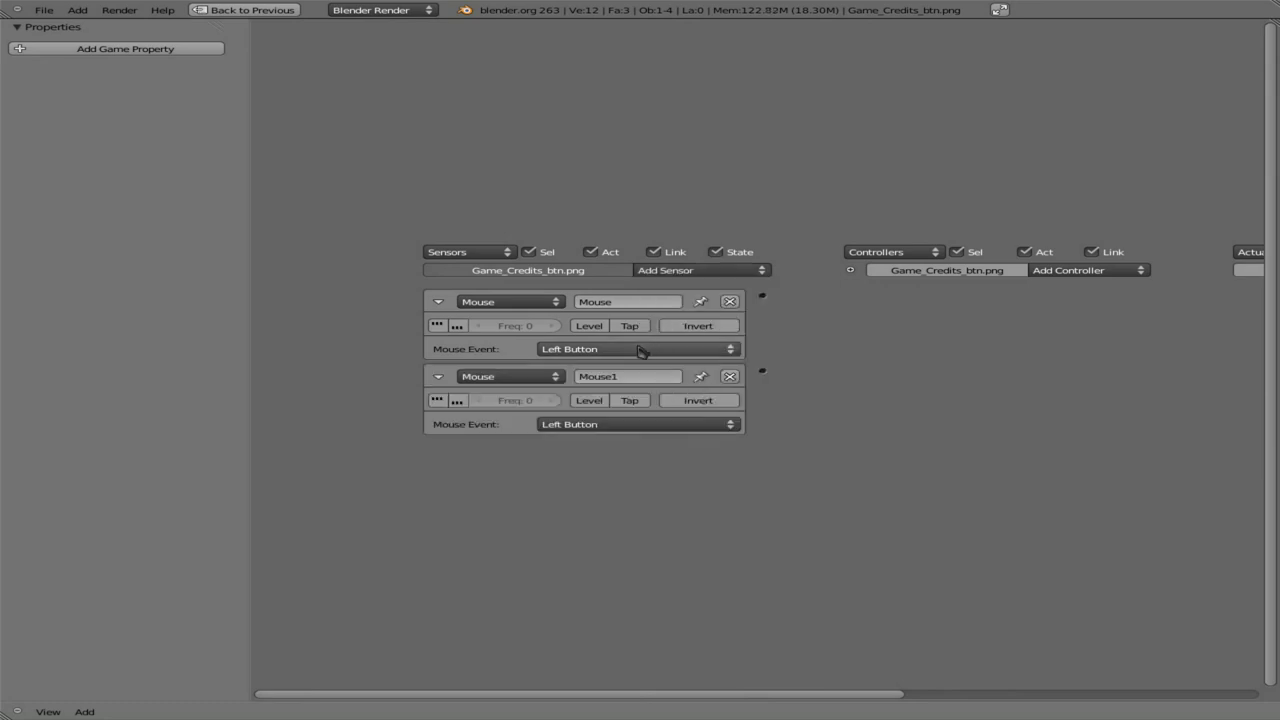
{"action": "left_click", "coordinate": [643, 350]}
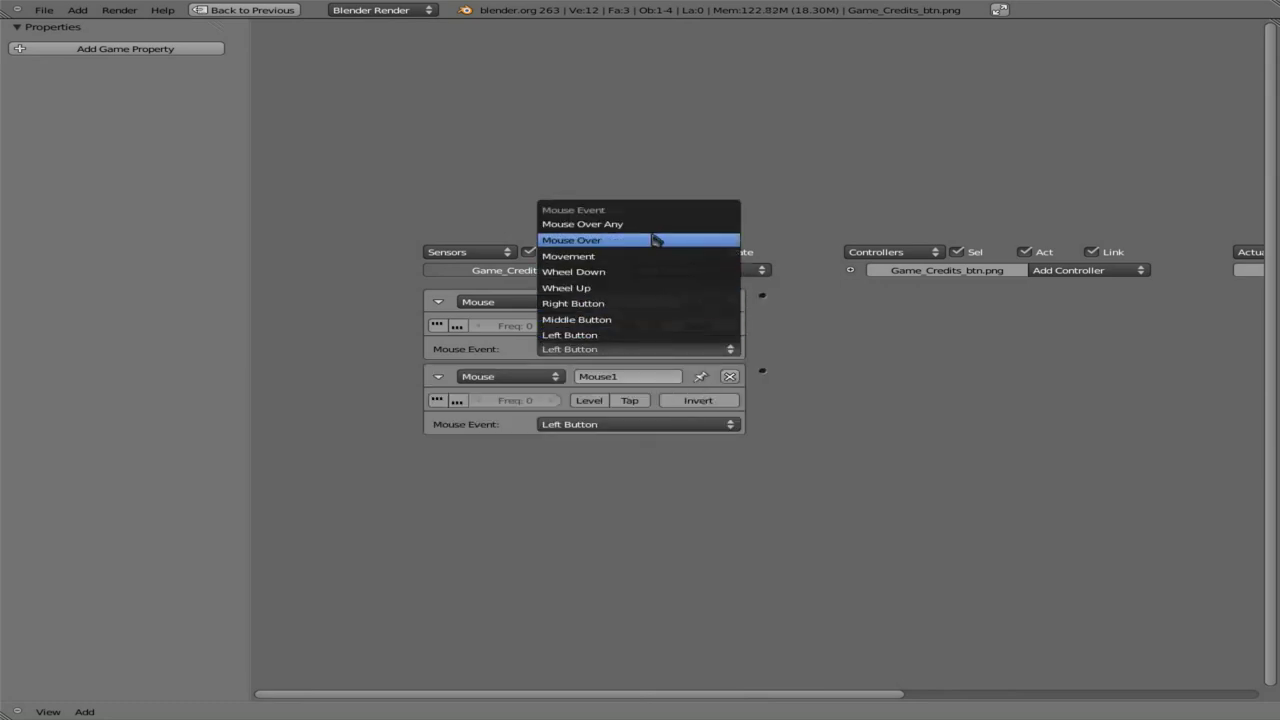
{"action": "left_click", "coordinate": [653, 236]}
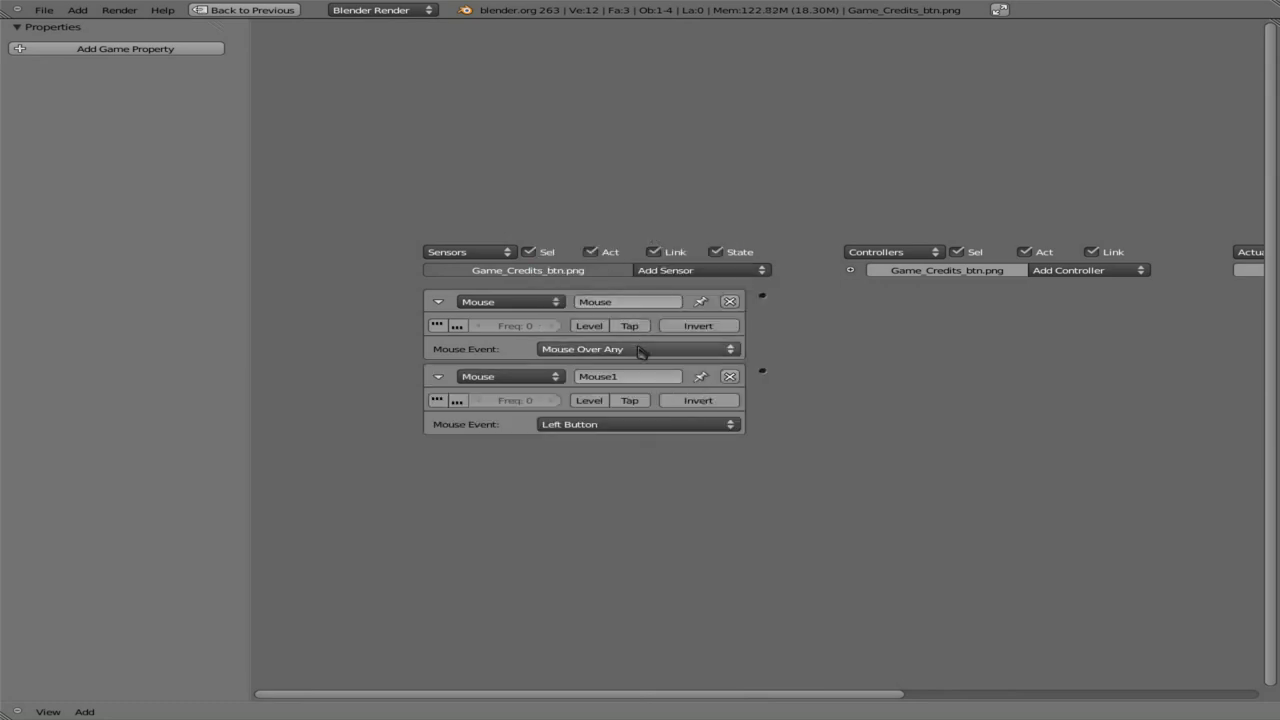
{"action": "key", "text": "ctrl+z"}
{"action": "left_click", "coordinate": [638, 349]}
{"action": "left_click", "coordinate": [643, 247]}
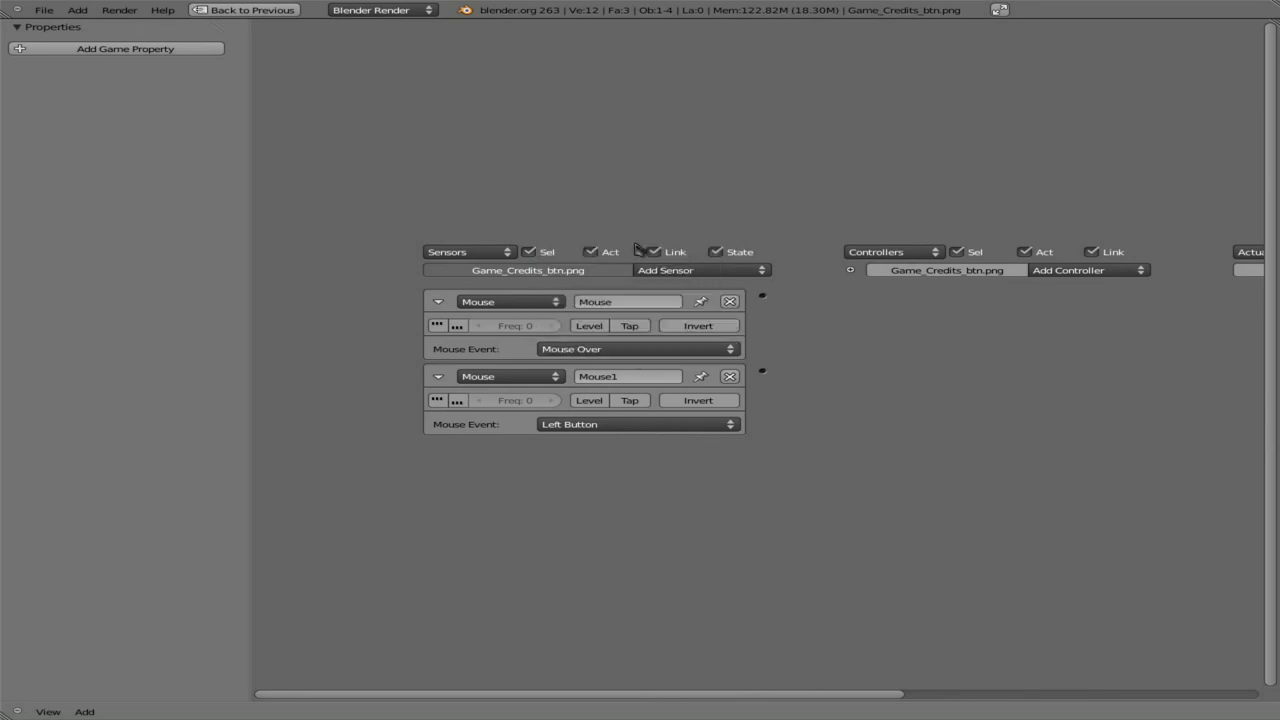
- Add And and And1 controllers, linking both sensors to And and Mouse Over to And1
{"action": "middle_click_drag", "start_coordinate": [1080, 371], "coordinate": [897, 308]}
{"action": "left_click", "coordinate": [893, 285]}
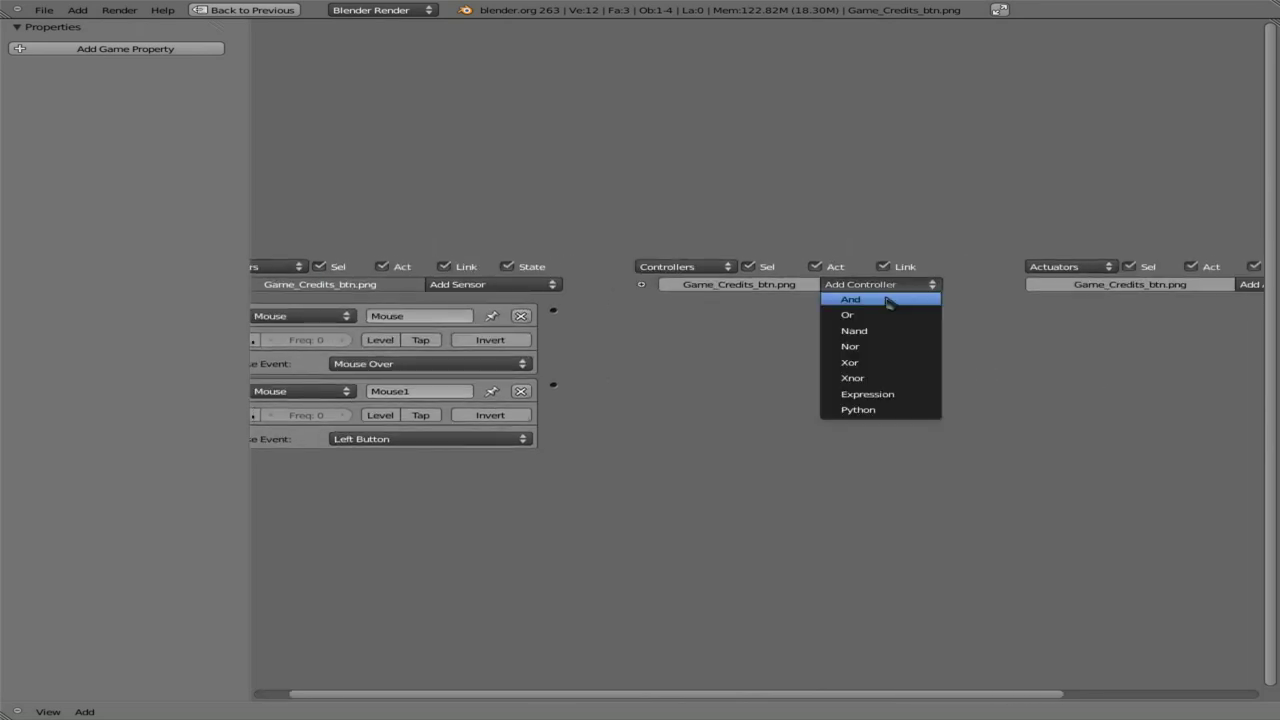
{"action": "left_click", "coordinate": [892, 295]}
{"action": "left_click_drag", "start_coordinate": [600, 316], "coordinate": [638, 322]}
{"action": "left_click_drag", "start_coordinate": [553, 384], "coordinate": [641, 310]}
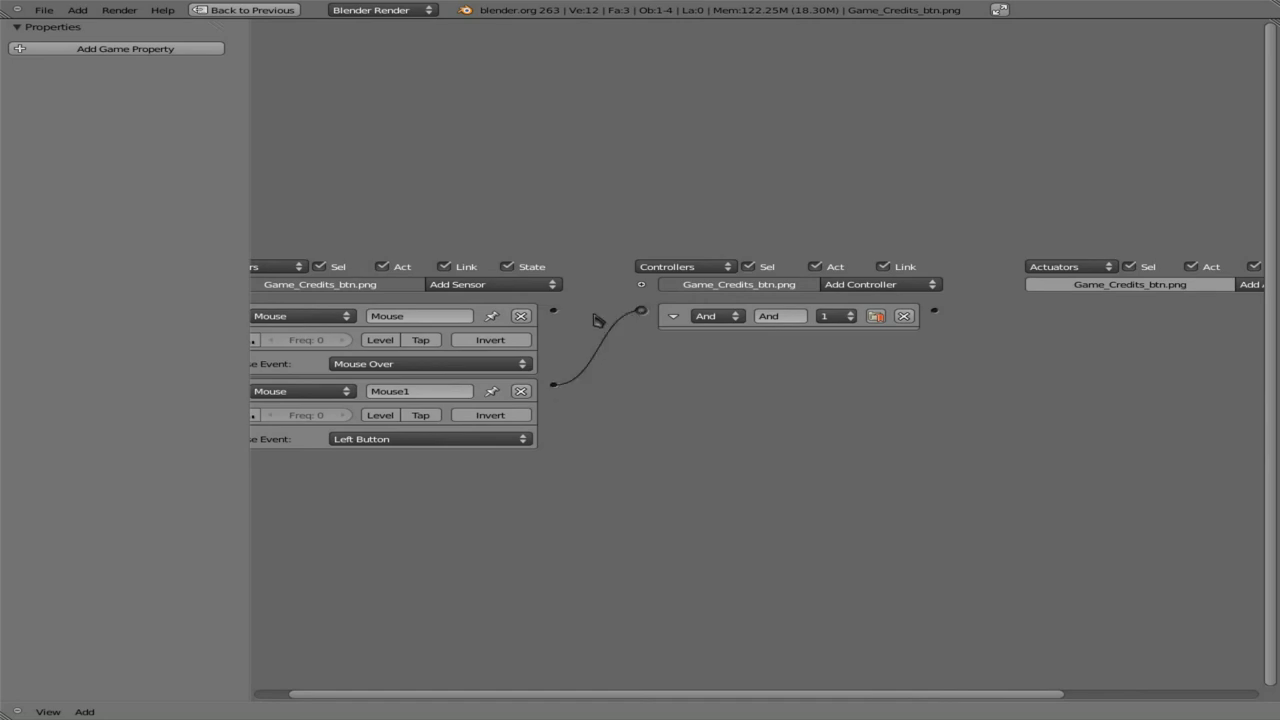
{"action": "left_click_drag", "start_coordinate": [554, 313], "coordinate": [641, 310]}
{"action": "left_click", "coordinate": [883, 286]}
{"action": "left_click", "coordinate": [882, 297]}
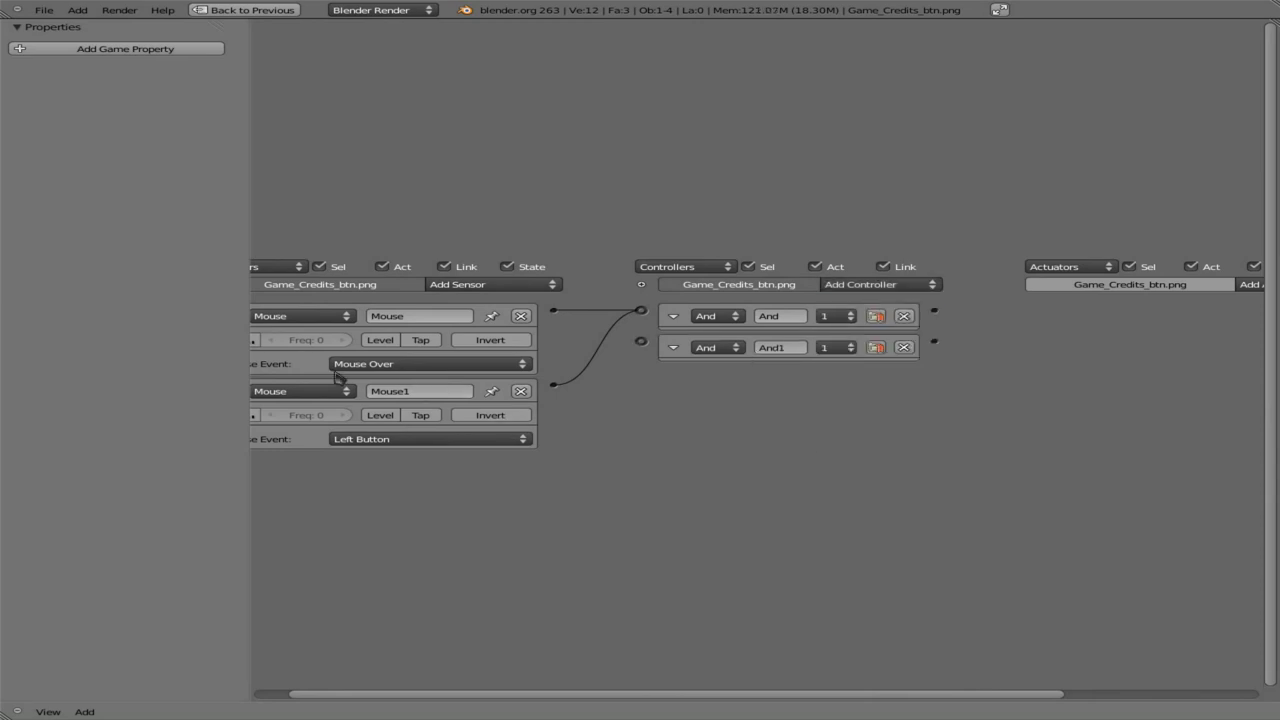
{"action": "middle_click_drag", "start_coordinate": [614, 478], "coordinate": [680, 455]}
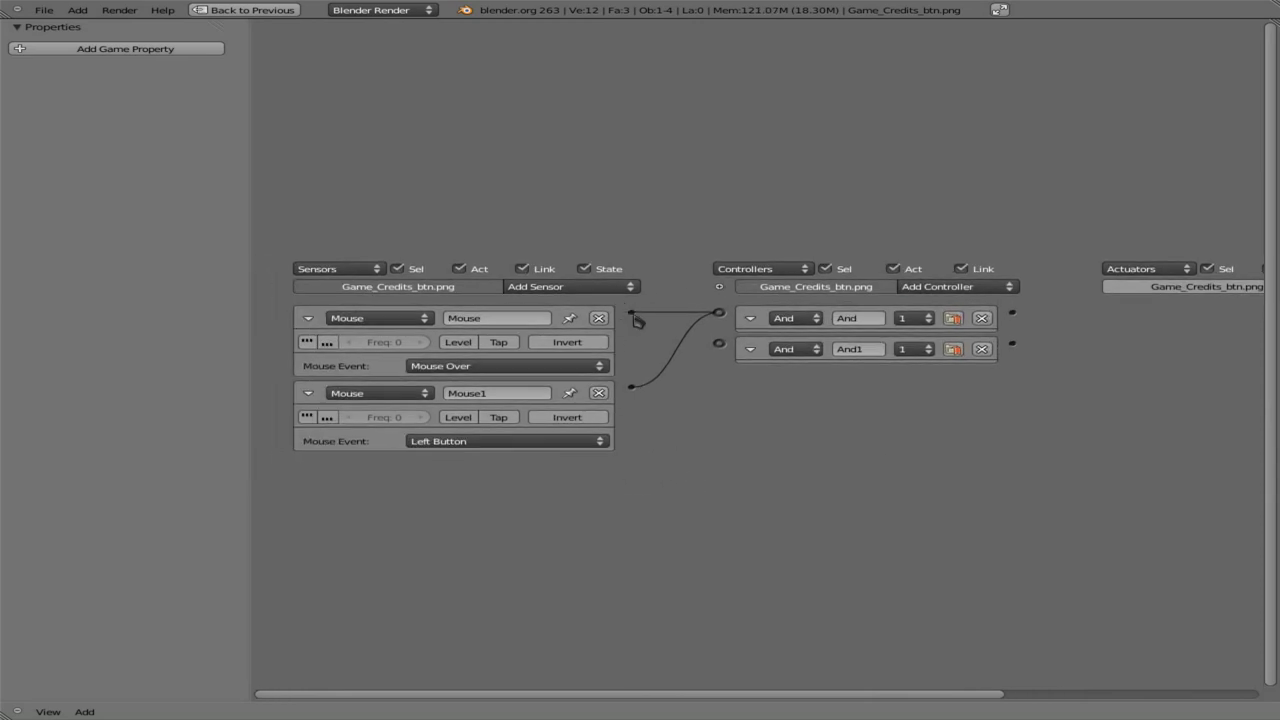
{"action": "left_click_drag", "start_coordinate": [634, 318], "coordinate": [718, 343]}
{"action": "scroll", "coordinate": [943, 440], "scroll_direction": "right", "scroll_amount": 5, "text": "ctrl"}
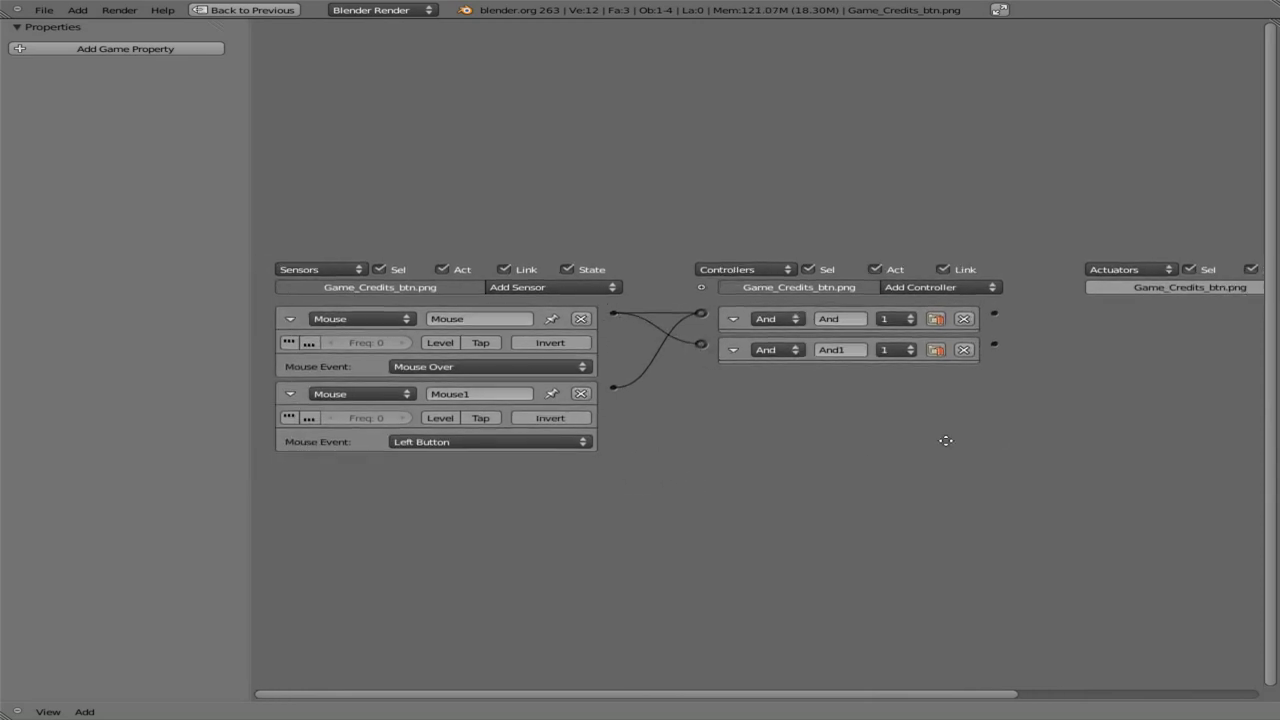
{"action": "left_click", "coordinate": [1094, 288]}
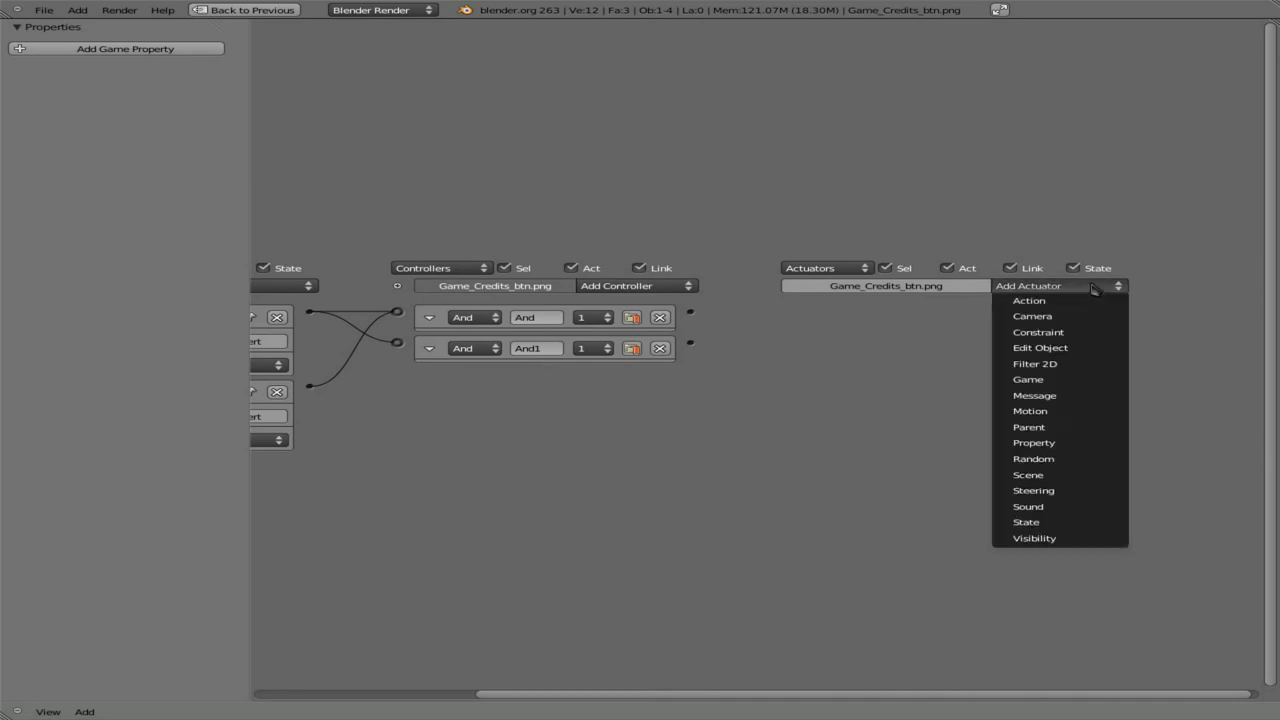
- Add a Scene actuator set to Set Scene 'Game Credits', driven by the And controller
{"action": "left_click", "coordinate": [1057, 475]}
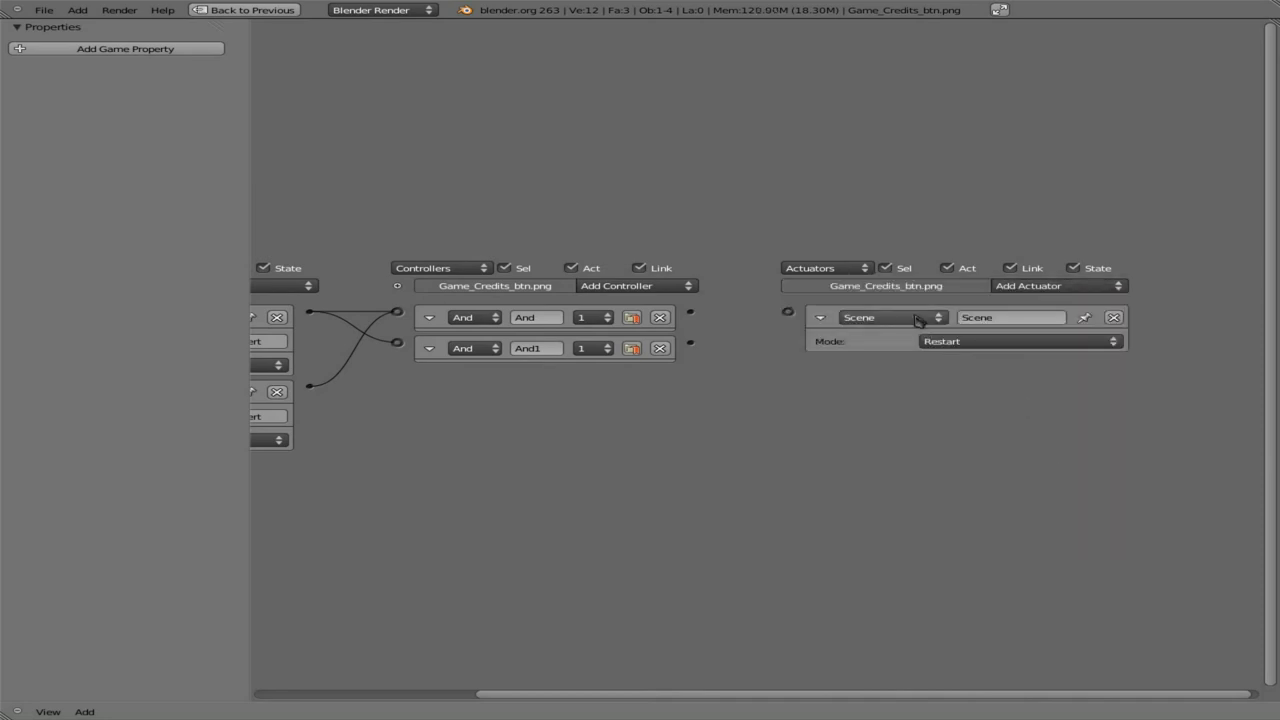
{"action": "left_click", "coordinate": [885, 317]}
{"action": "left_click", "coordinate": [949, 341]}
{"action": "left_click", "coordinate": [957, 313]}
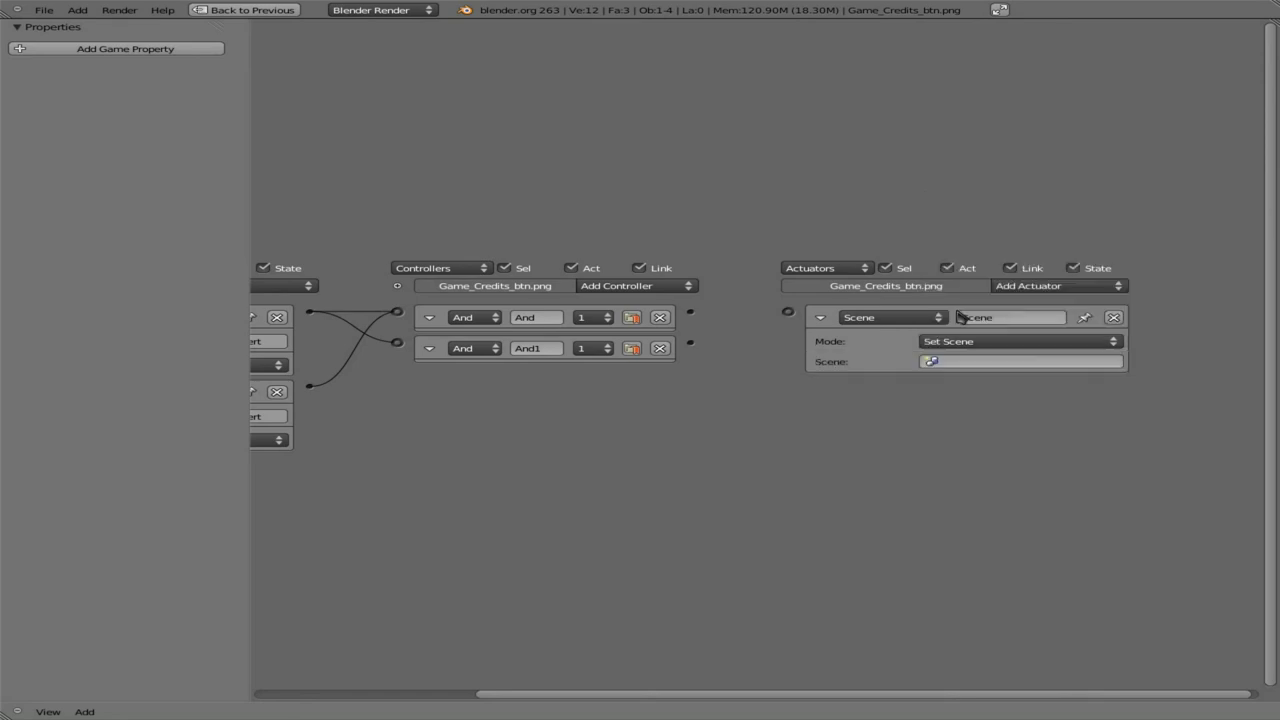
{"action": "left_click", "coordinate": [953, 360]}
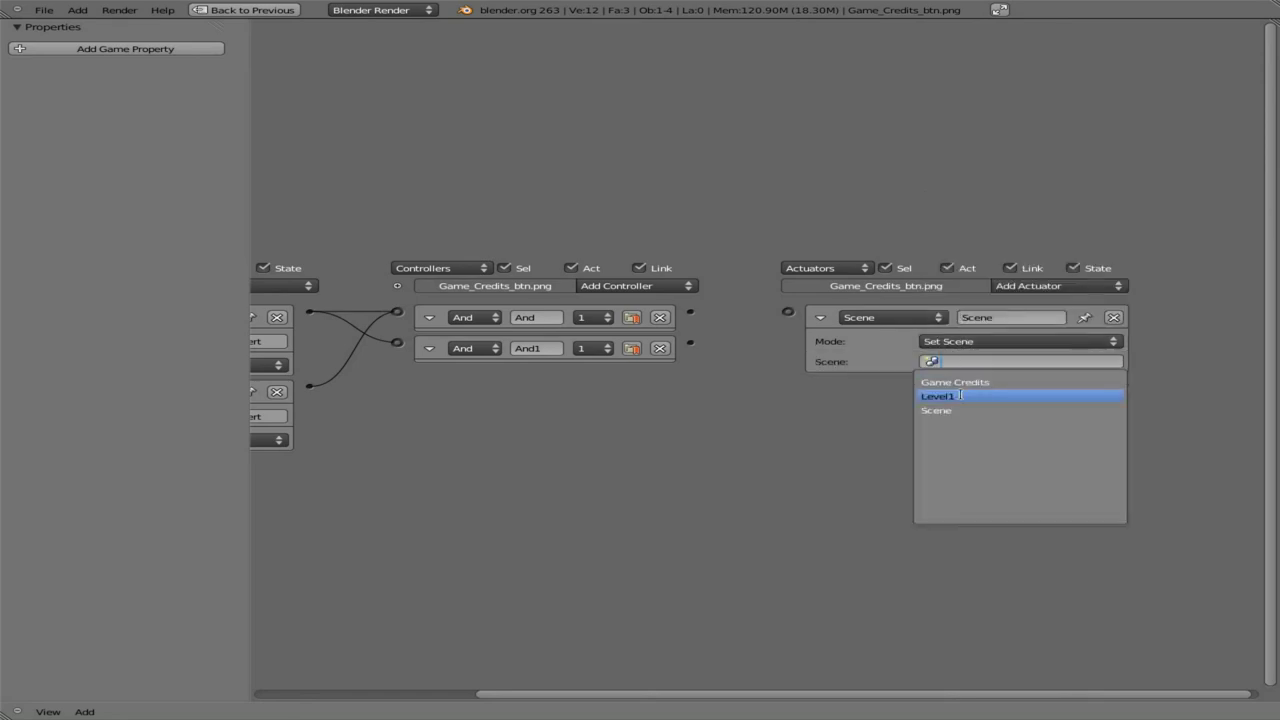
{"action": "left_click", "coordinate": [978, 386]}
{"action": "left_click_drag", "start_coordinate": [690, 311], "coordinate": [788, 311]}
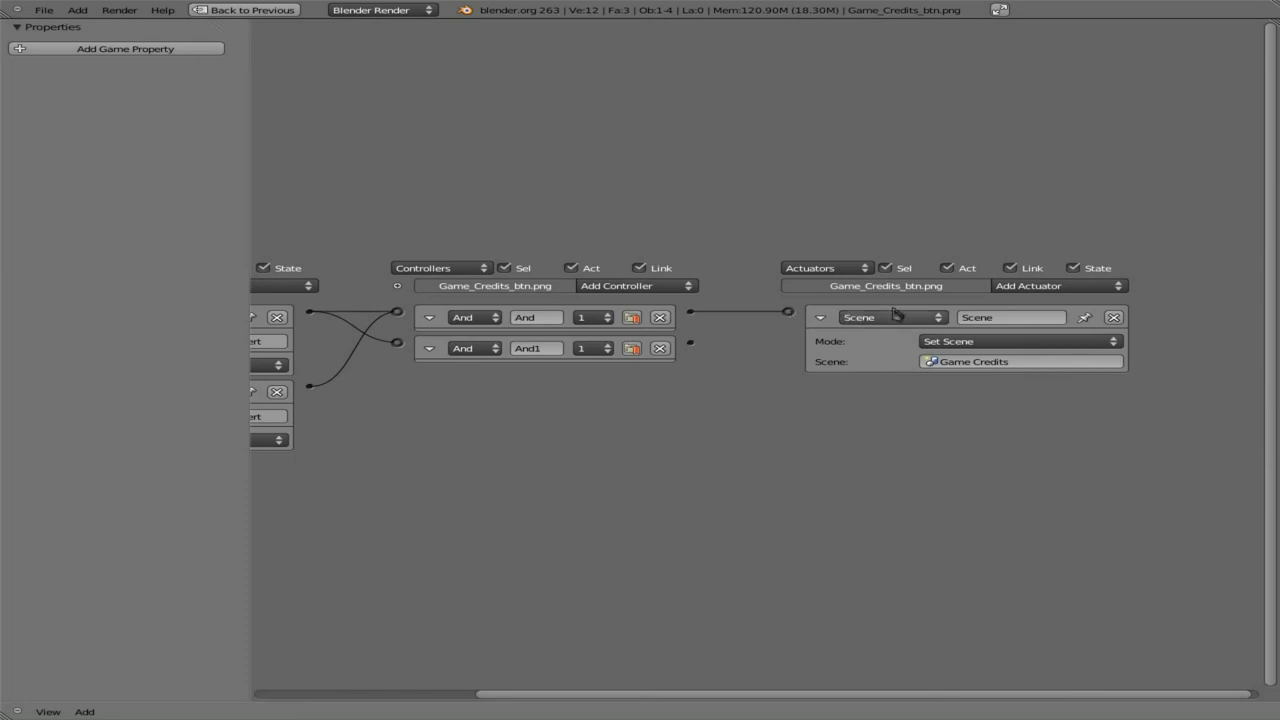
- Add a Flipper Action actuator with Game_Credits_btn.pngAction, end frame 11, linked to And1
{"action": "left_click", "coordinate": [1030, 288]}
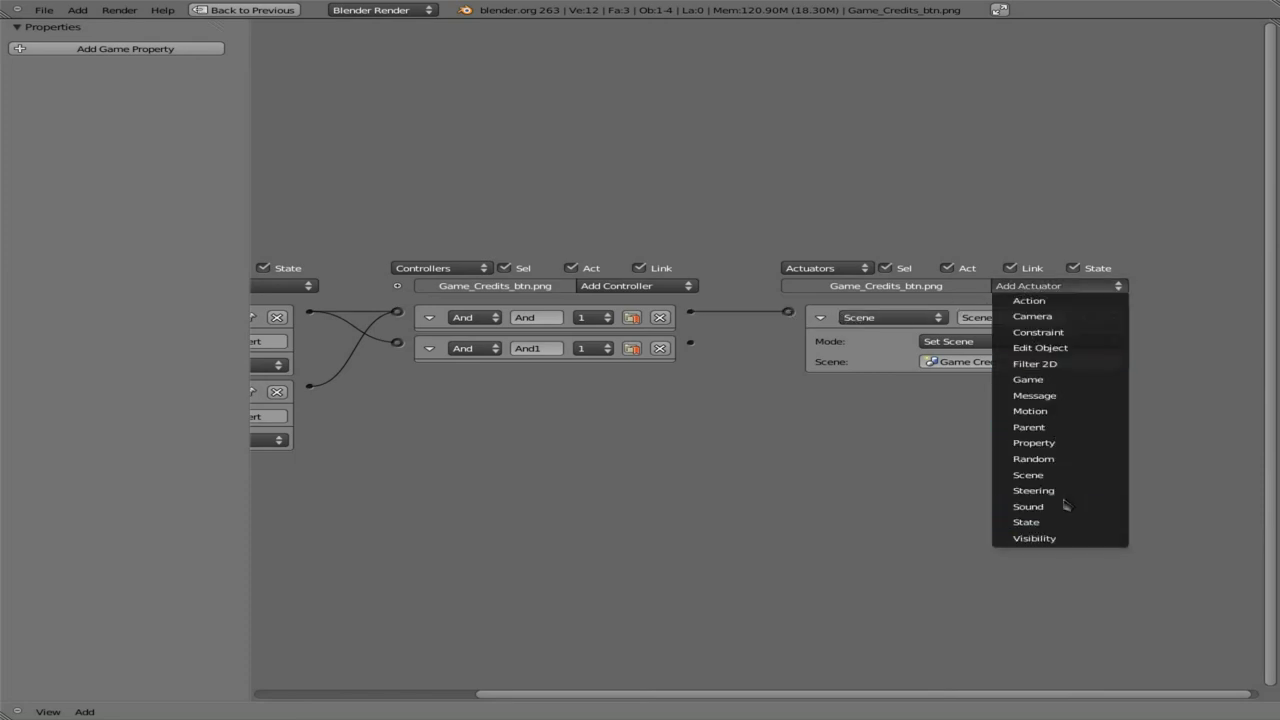
{"action": "left_click", "coordinate": [1060, 300]}
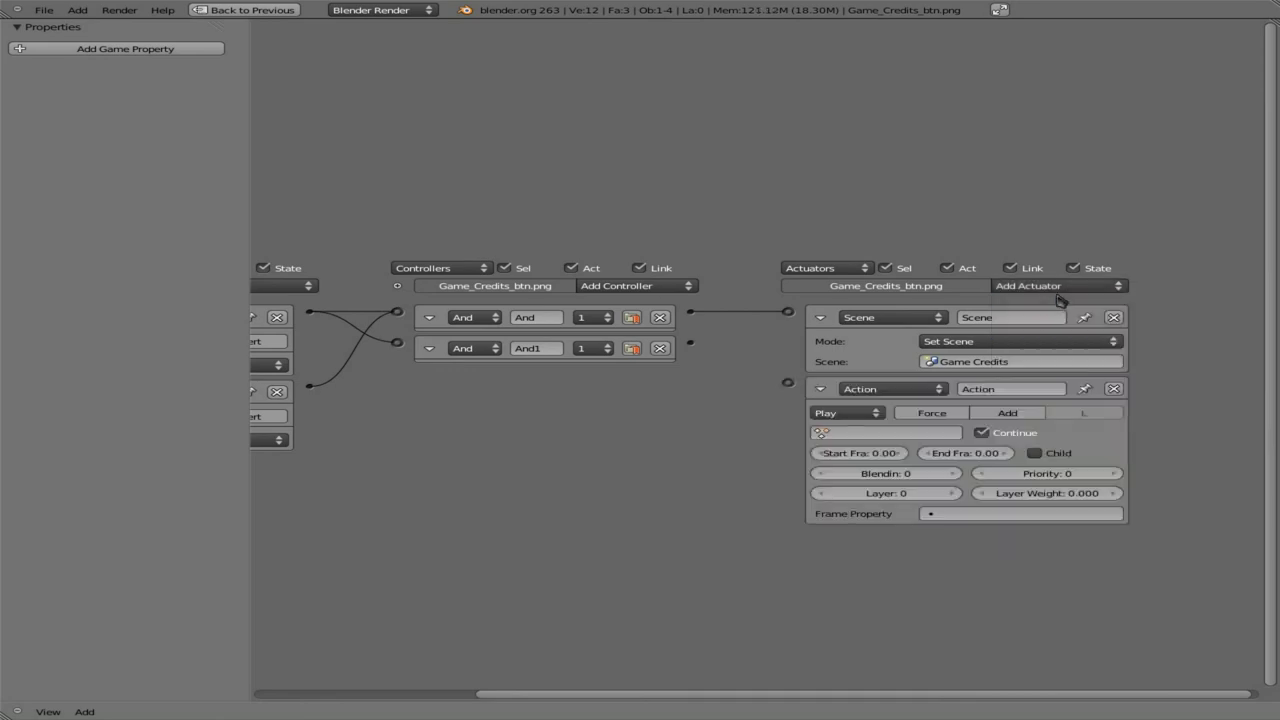
{"action": "left_click", "coordinate": [850, 413]}
{"action": "left_click", "coordinate": [858, 368]}
{"action": "left_click", "coordinate": [905, 438]}
{"action": "left_click", "coordinate": [890, 537]}
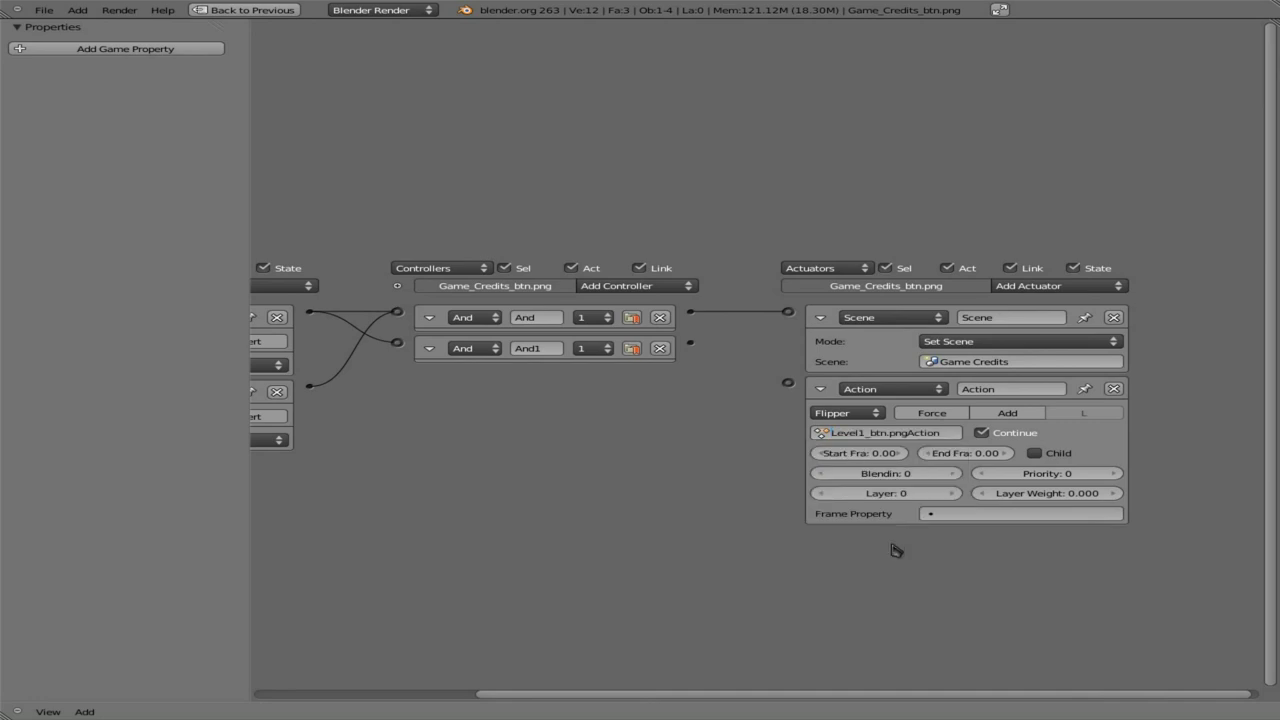
{"action": "left_click", "coordinate": [888, 432]}
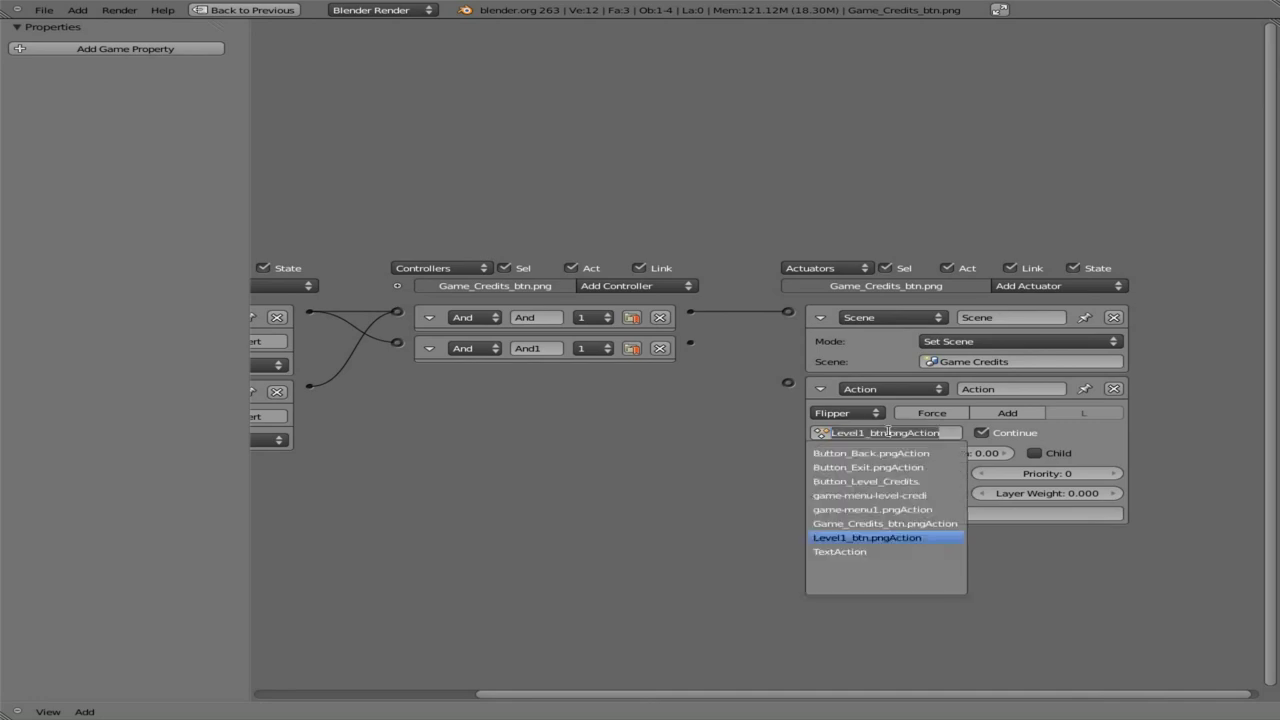
{"action": "left_click", "coordinate": [882, 523]}
{"action": "left_click", "coordinate": [968, 455]}
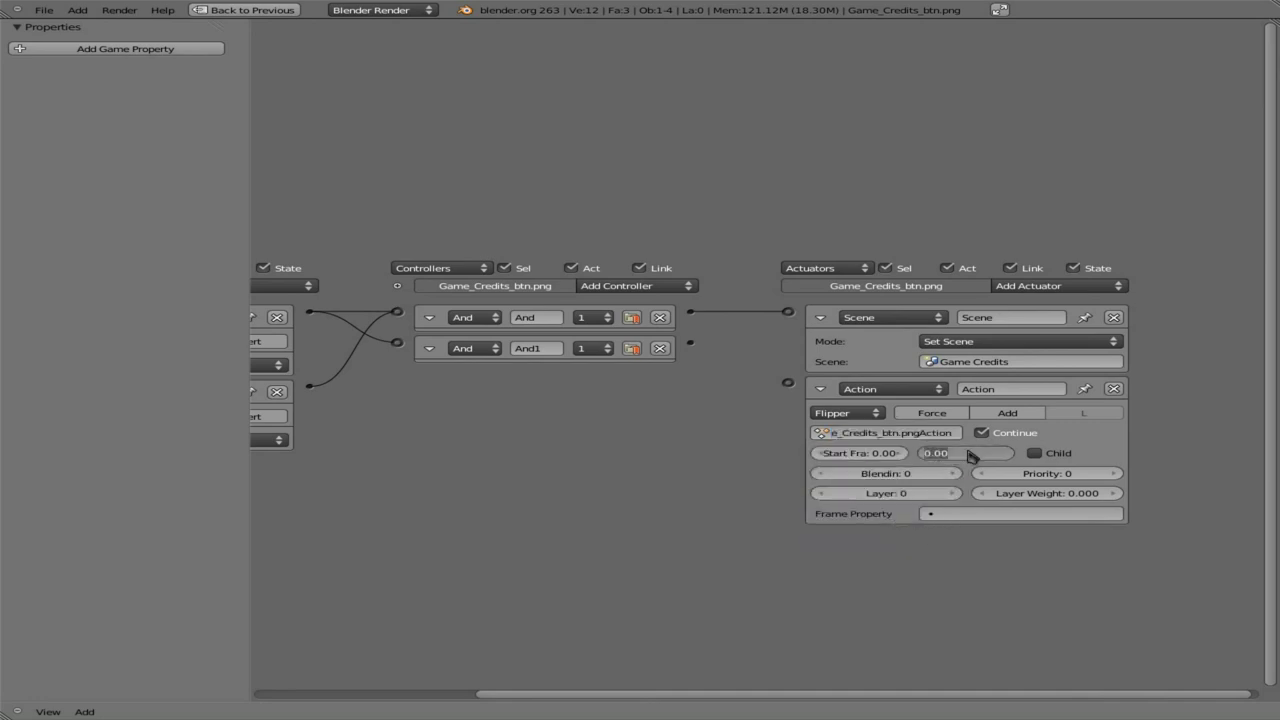
{"action": "type", "text": "11"}
{"action": "key", "text": "Return"}
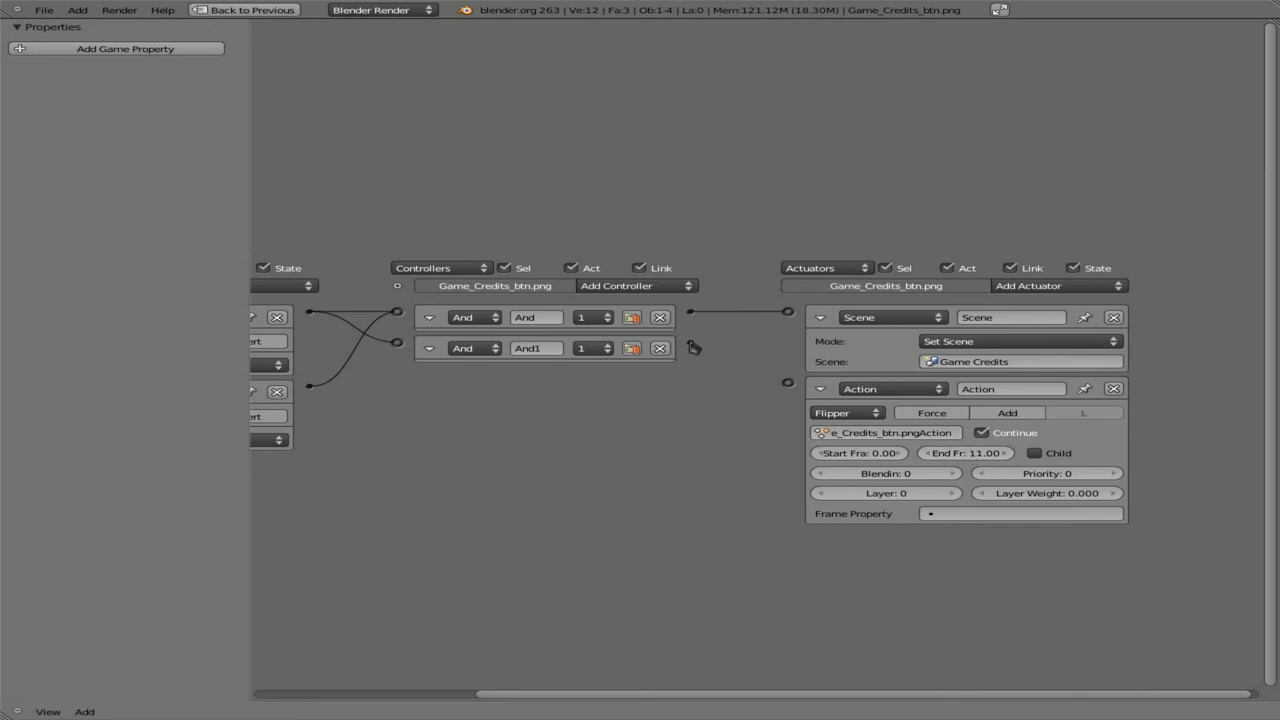
{"action": "left_click_drag", "start_coordinate": [692, 346], "coordinate": [789, 383]}
- Restore the layout, play the game, and click Credits to watch the credits scroll
{"action": "key", "text": "ctrl+Down"}
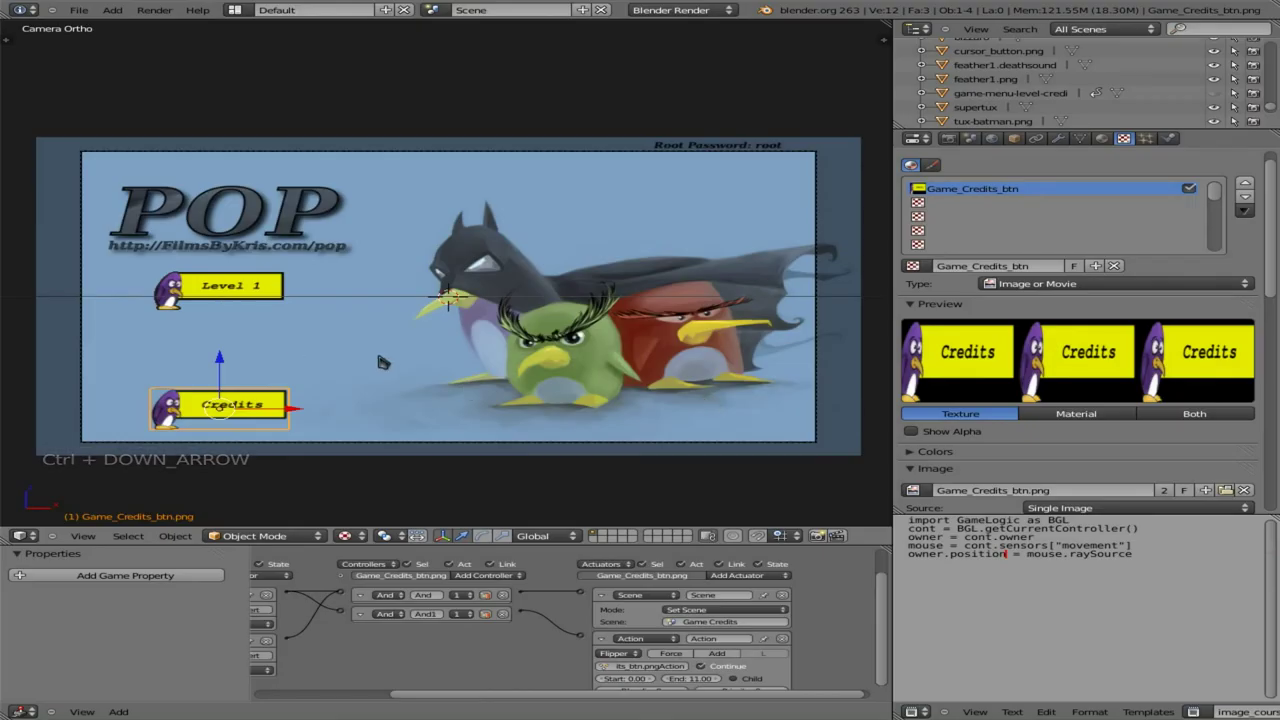
{"action": "key", "text": "p"}
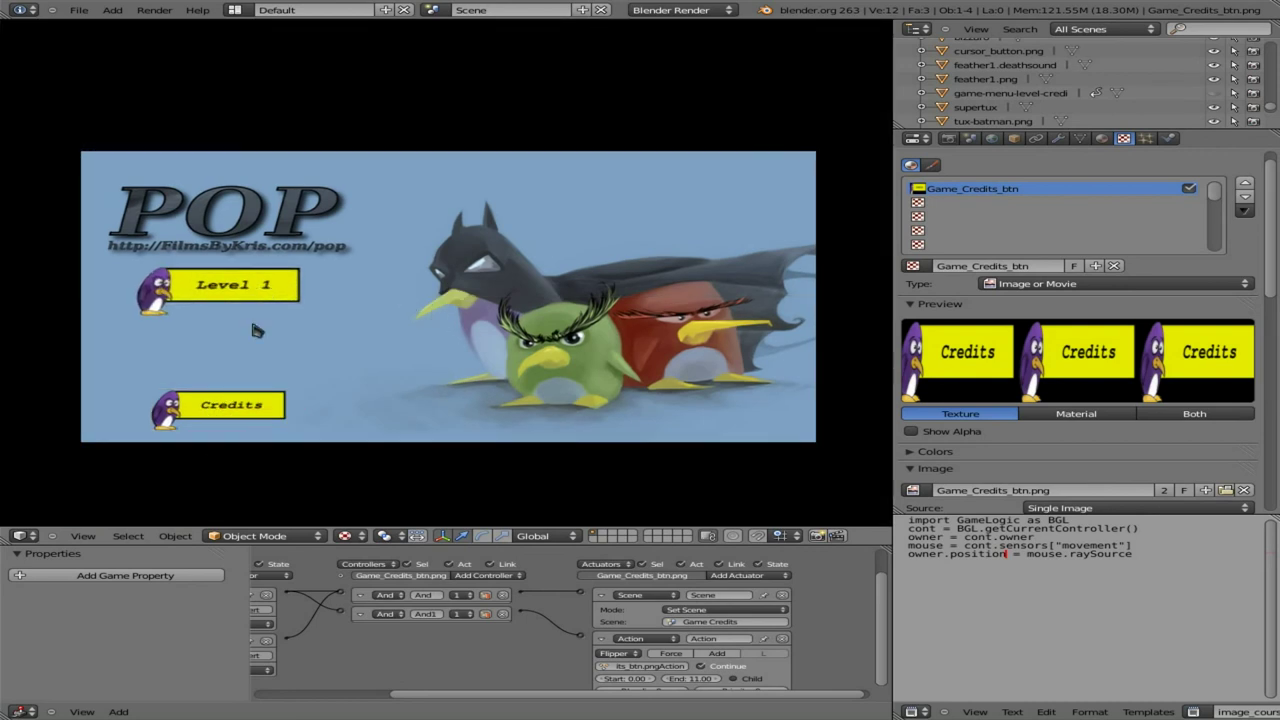
{"action": "left_click", "coordinate": [224, 418]}
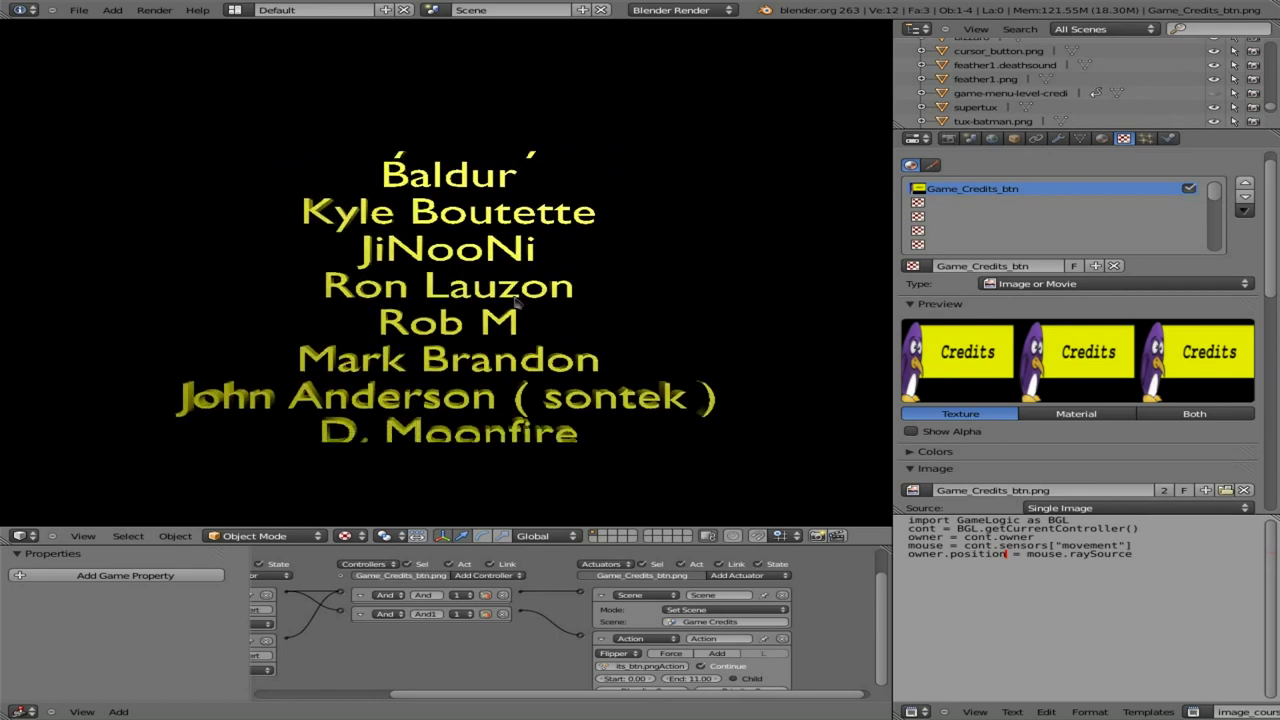
{"action": "key", "text": "Escape"}
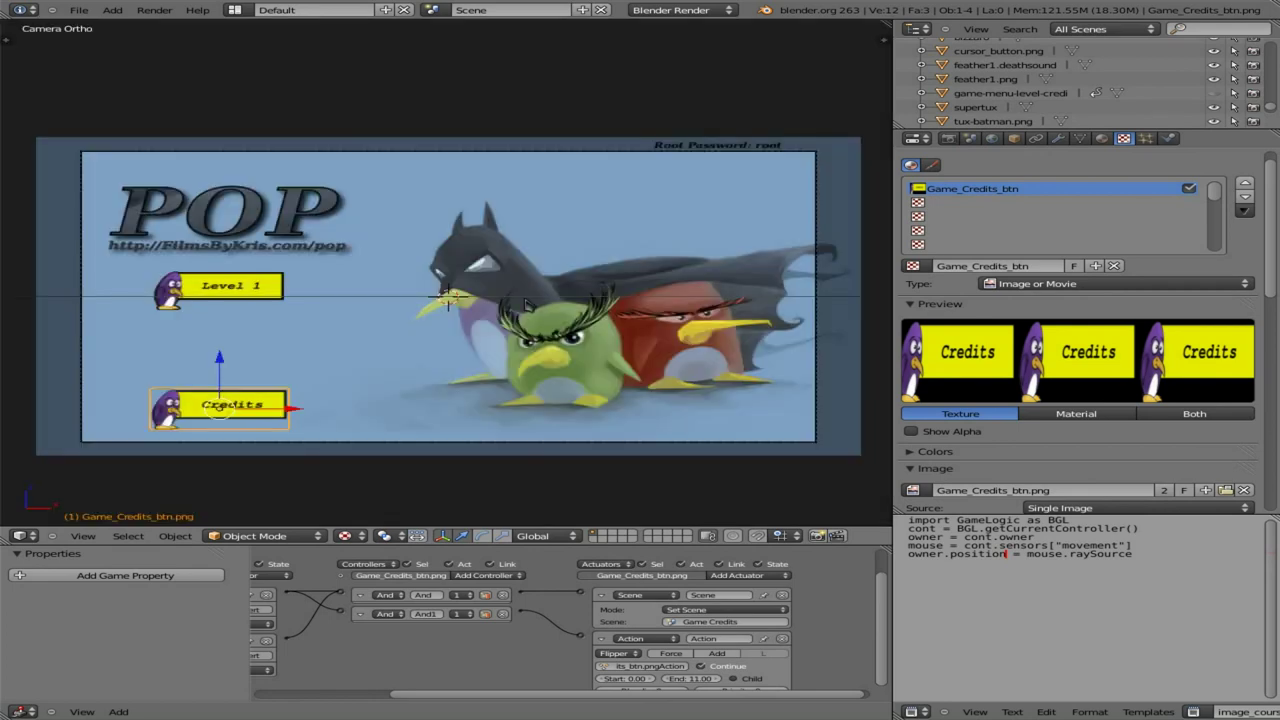
{"action": "key", "text": "p"}
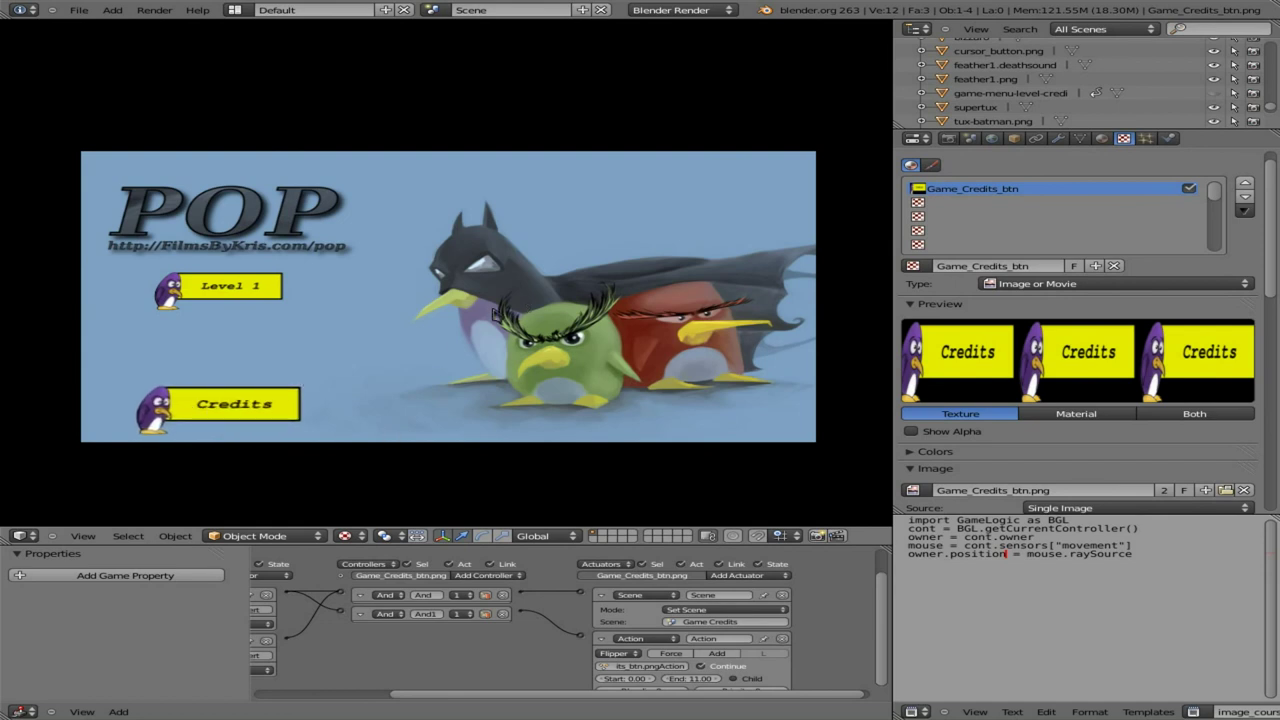
{"action": "left_click", "coordinate": [498, 315]}
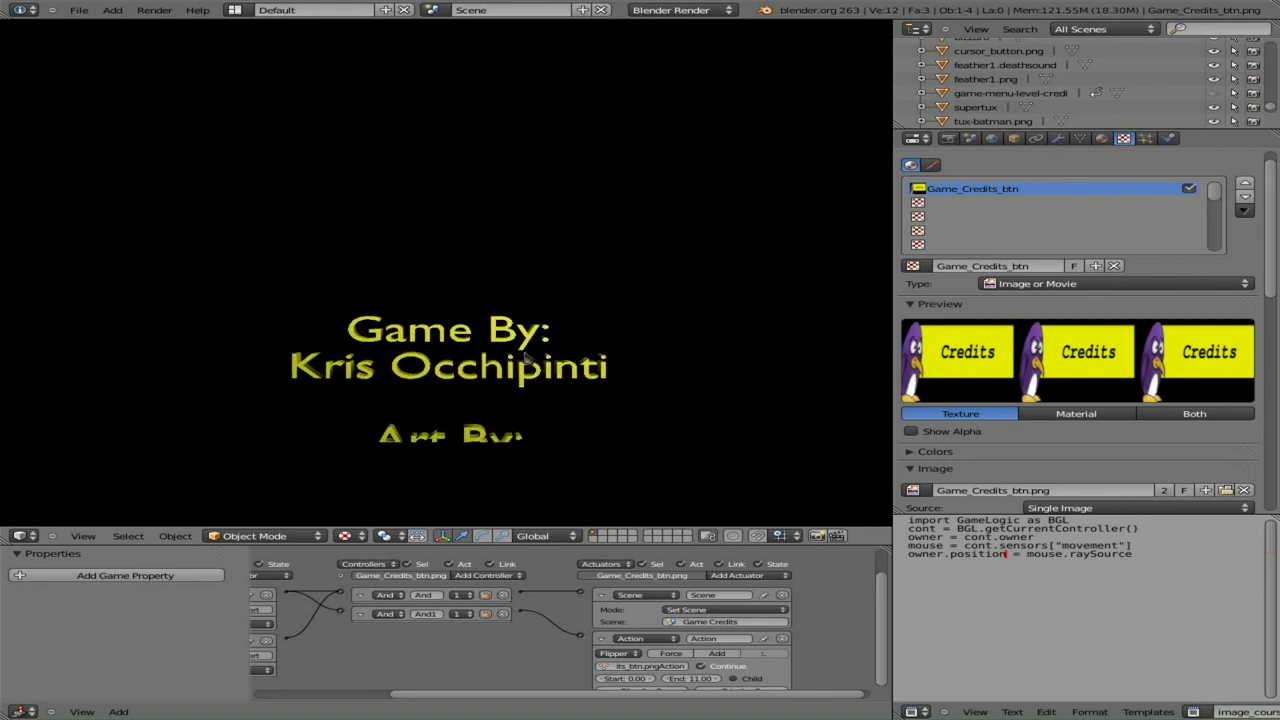
{"action": "key", "text": "Escape"}
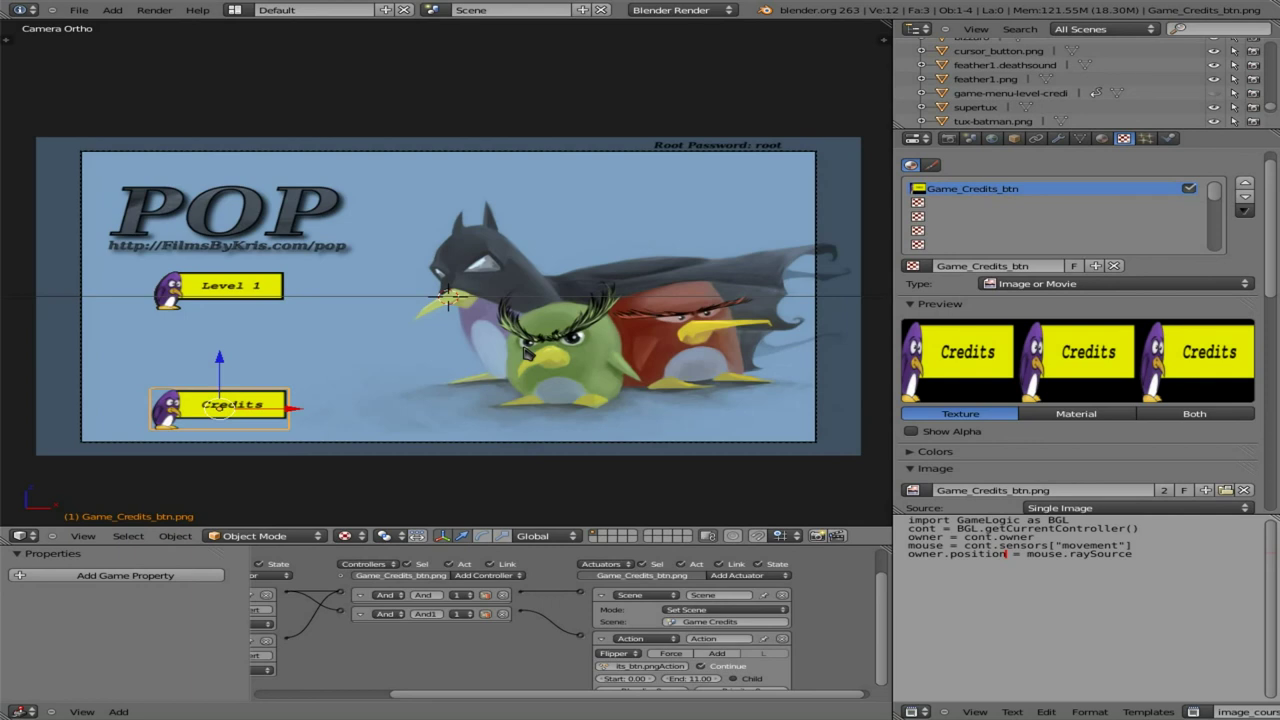